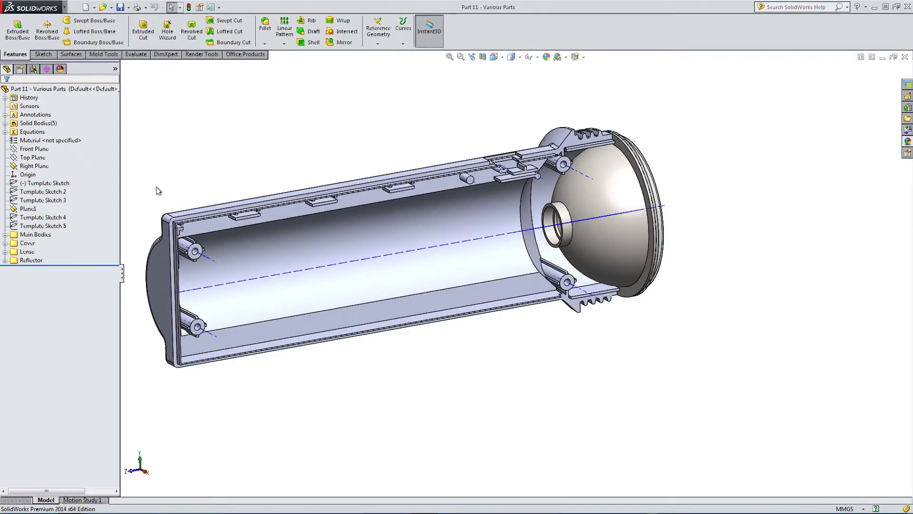
Show the Template Sketch and view the housing from the Right, zoomed on the reflector end
click(45, 183)
click(59, 164)
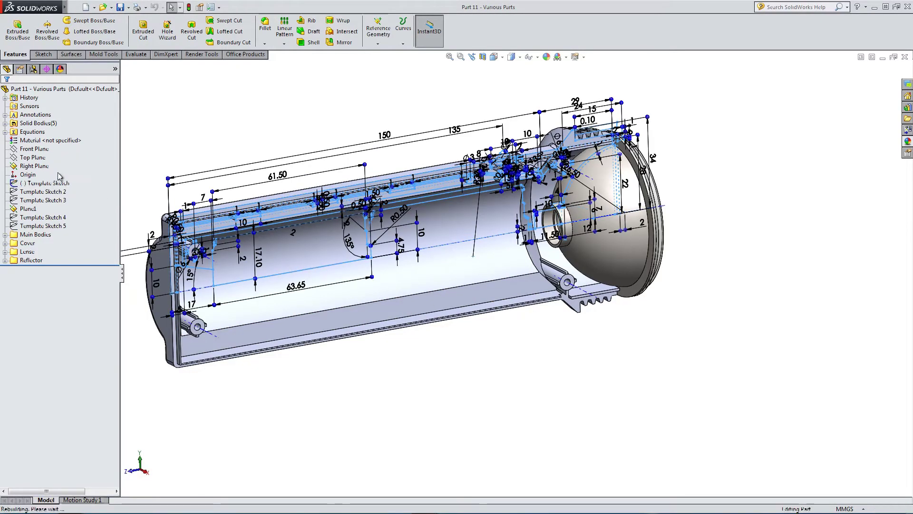
click(494, 57)
click(520, 94)
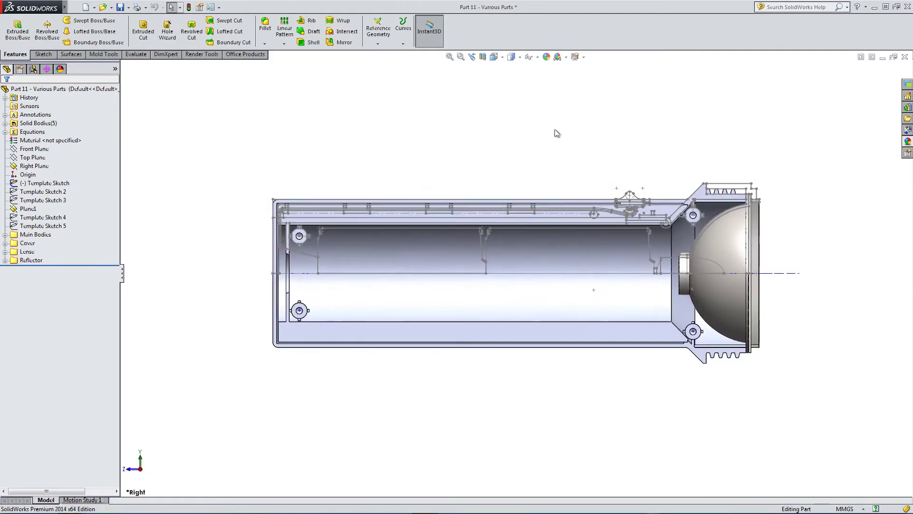
scroll(623, 236, down, 5)
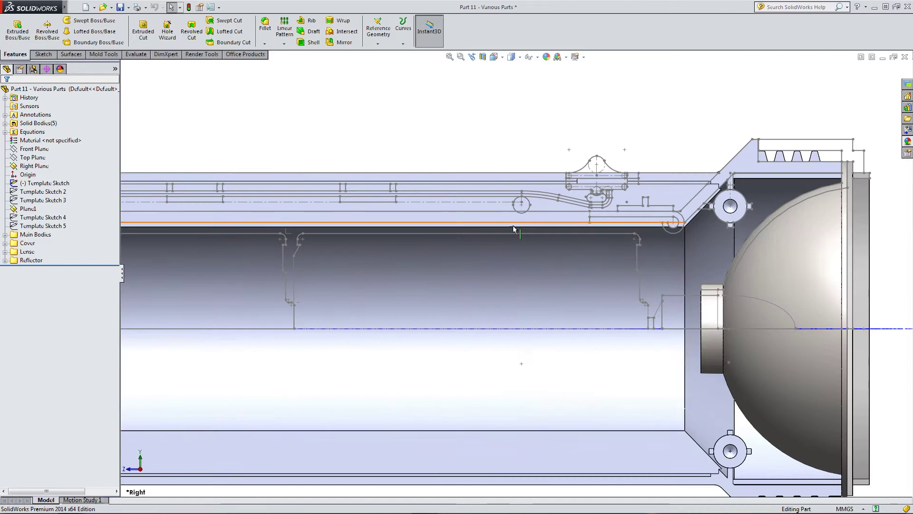
Start a sketch on the Right Plane and convert the Template Sketch geometry into it
click(44, 54)
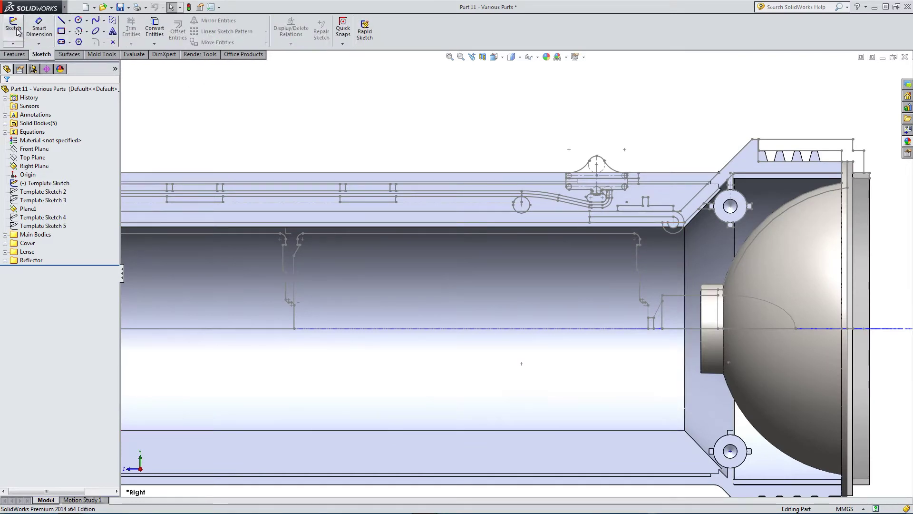
click(14, 26)
click(124, 66)
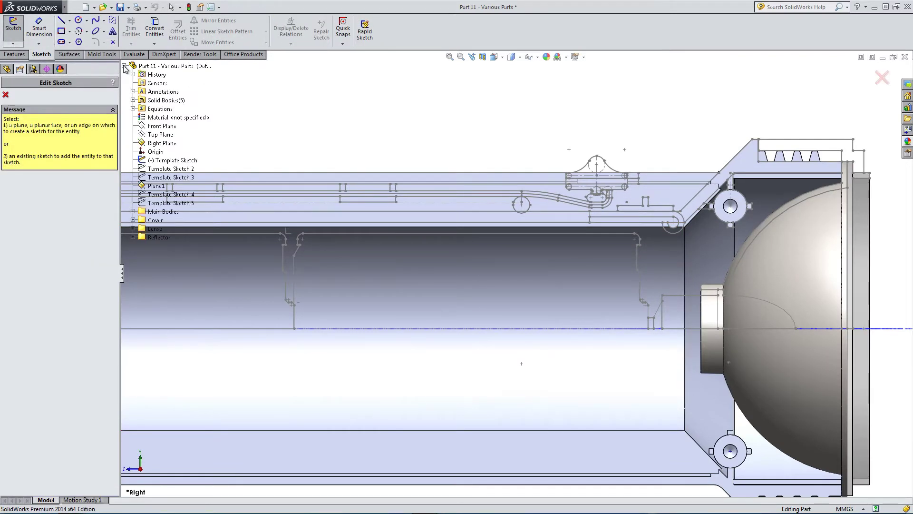
click(158, 143)
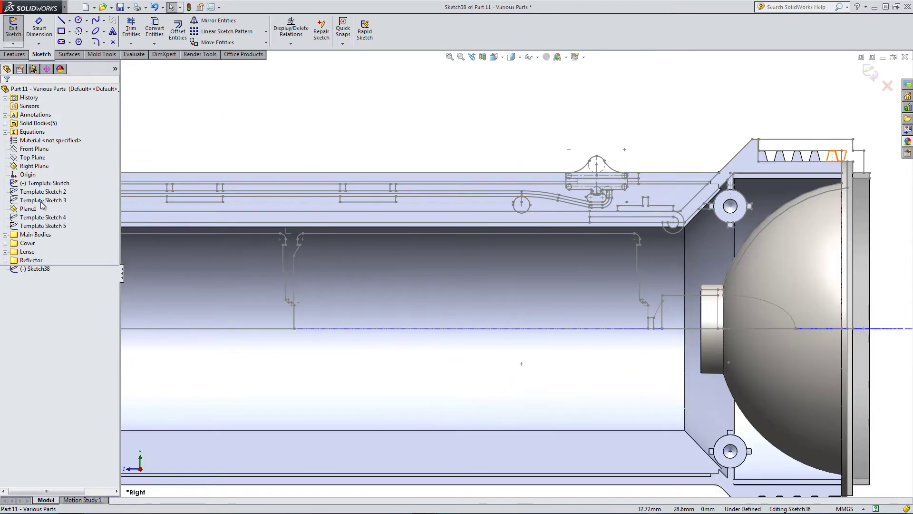
click(44, 183)
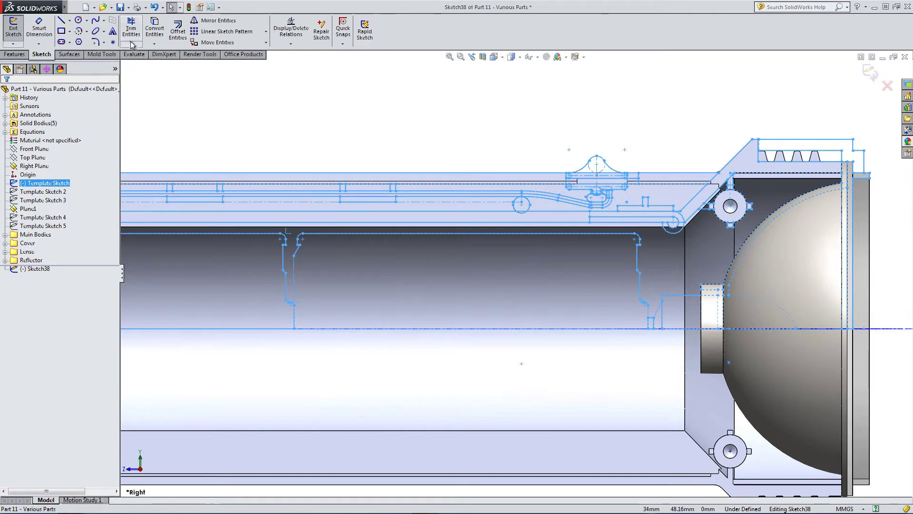
click(155, 29)
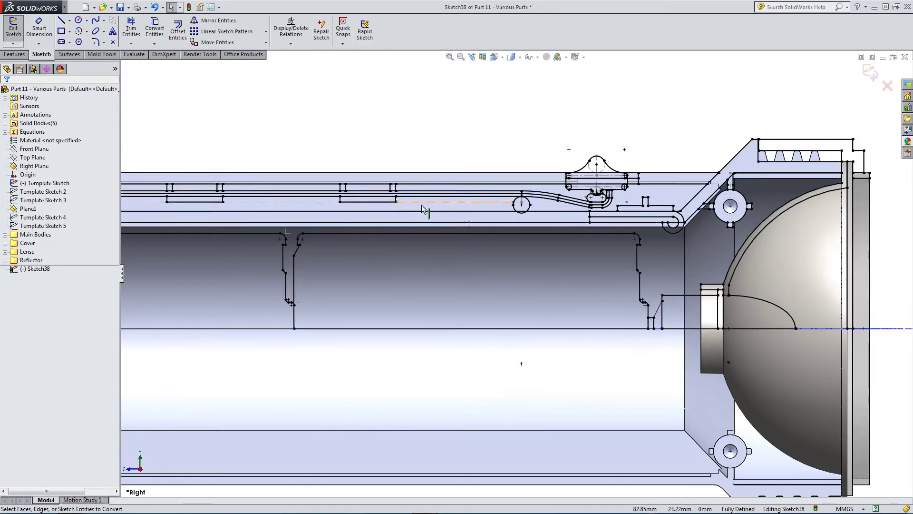
Delete the unwanted copied lines at the lamp end, further left and along the top rail
scroll(422, 209, up, 5)
scroll(732, 211, down, 2)
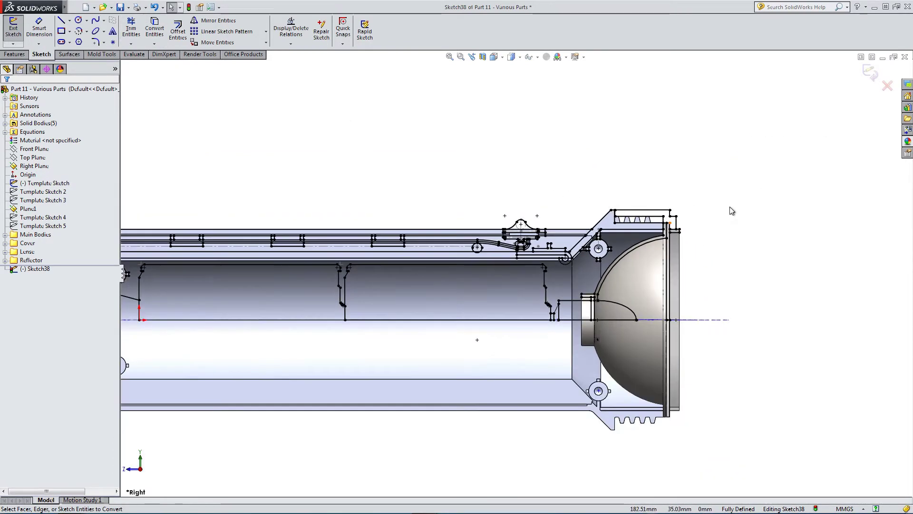
mouse_move(748, 181)
mouse_down()
mouse_move(577, 377)
mouse_move(555, 371)
mouse_up()
key(Delete)
mouse_move(738, 383)
mouse_down()
mouse_move(638, 368)
mouse_move(227, 260)
mouse_up()
key(Delete)
scroll(237, 326, up, 3)
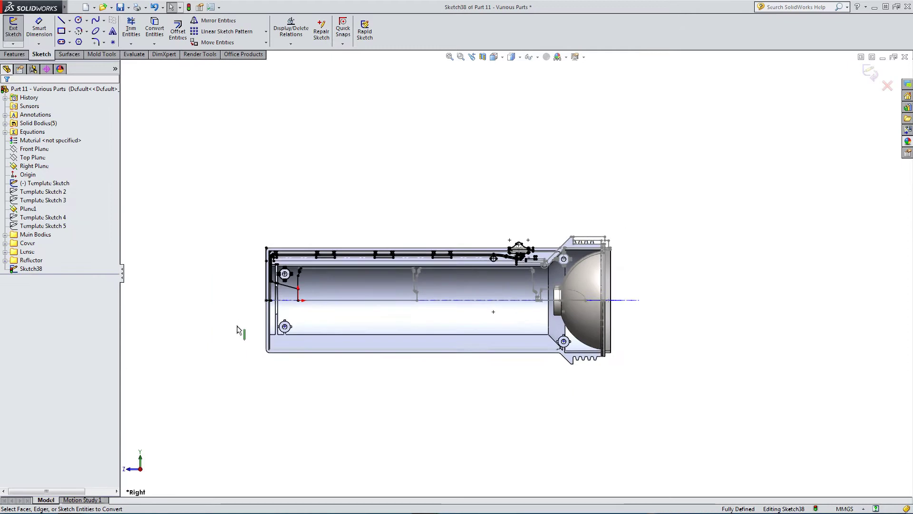
scroll(237, 328, down, 2)
mouse_move(218, 197)
mouse_down()
mouse_move(497, 322)
mouse_move(558, 330)
mouse_up()
key(Delete)
scroll(546, 230, down, 2)
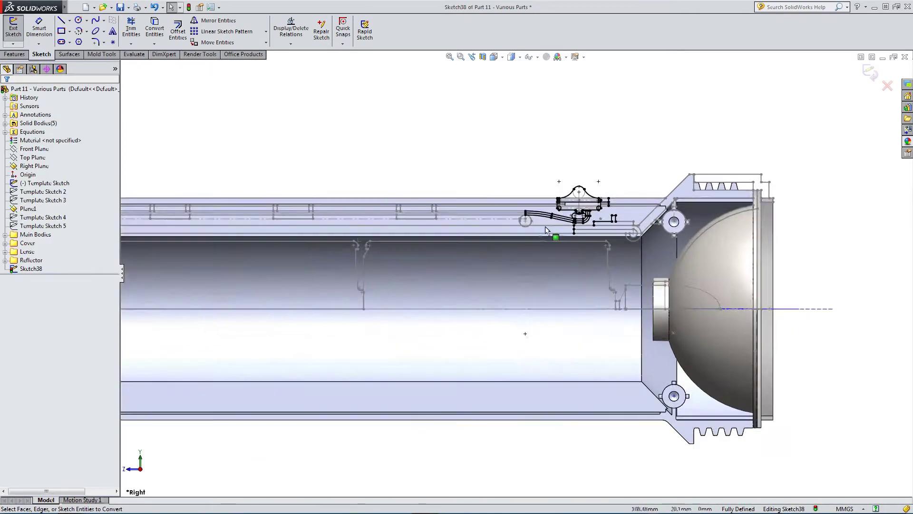
scroll(546, 230, down, 3)
Return to the new sketch and delete the copied lines below the clip and around the slot
double_click(738, 297)
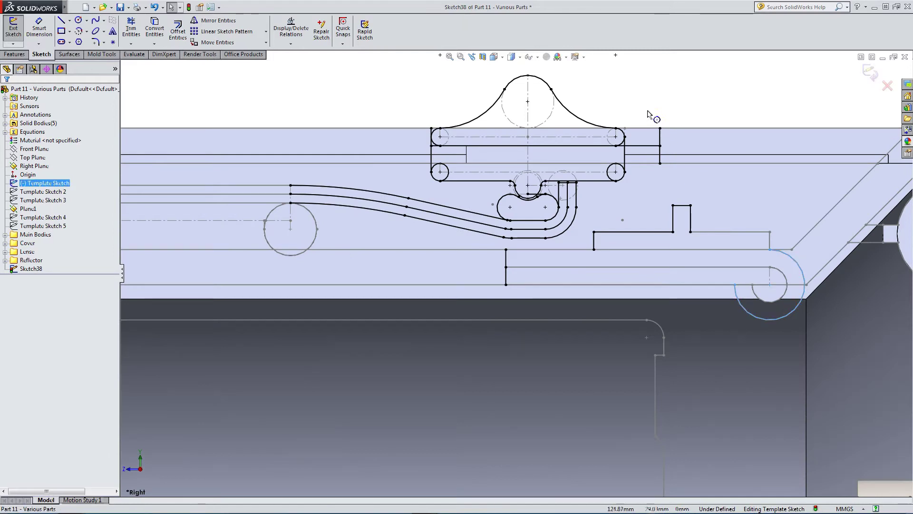
key(ctrl+z)
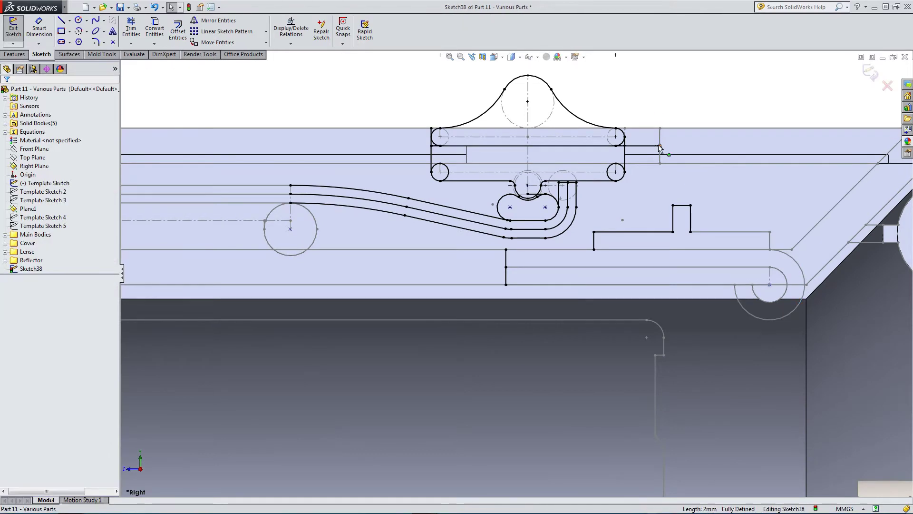
key(Escape)
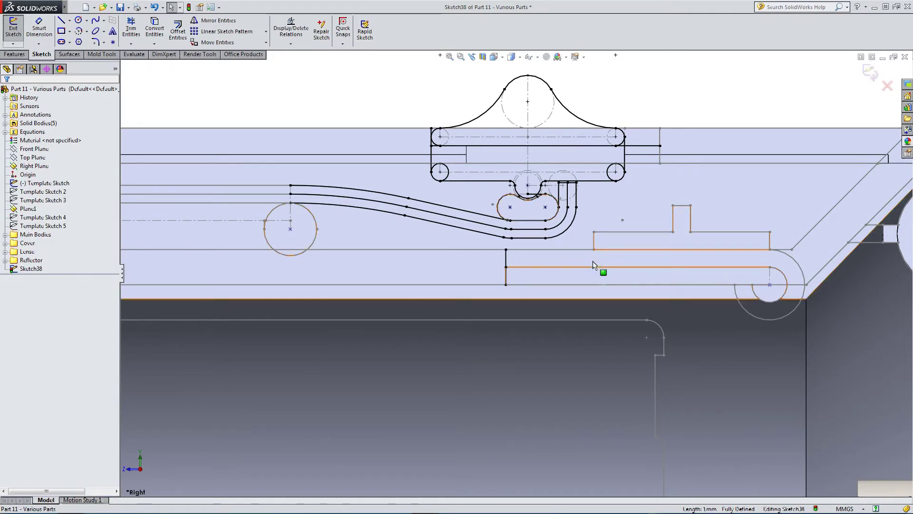
mouse_move(618, 308)
mouse_down()
mouse_move(463, 229)
mouse_move(430, 203)
mouse_up()
key(Delete)
drag(406, 236, 294, 181)
key(Delete)
Delete the horizontal line left of the clip
scroll(514, 210, down, 1)
scroll(552, 211, down, 3)
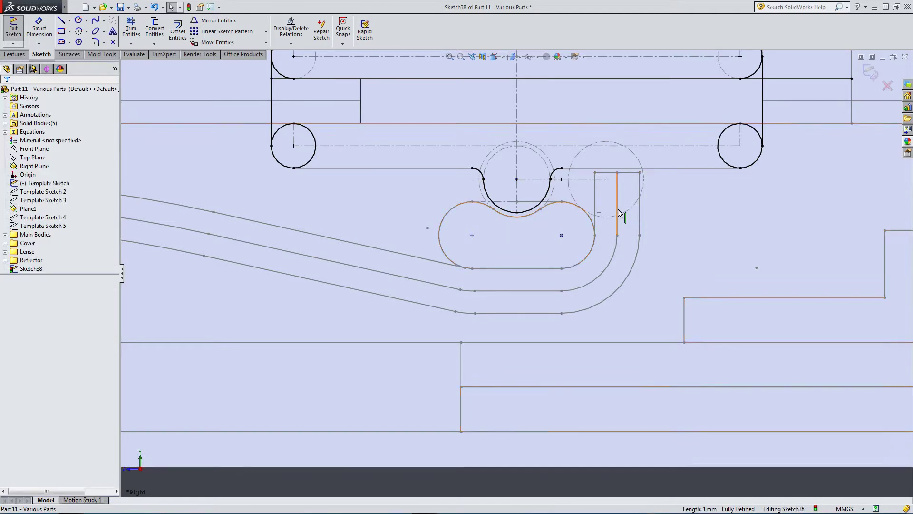
scroll(540, 177, up, 3)
scroll(534, 173, down, 1)
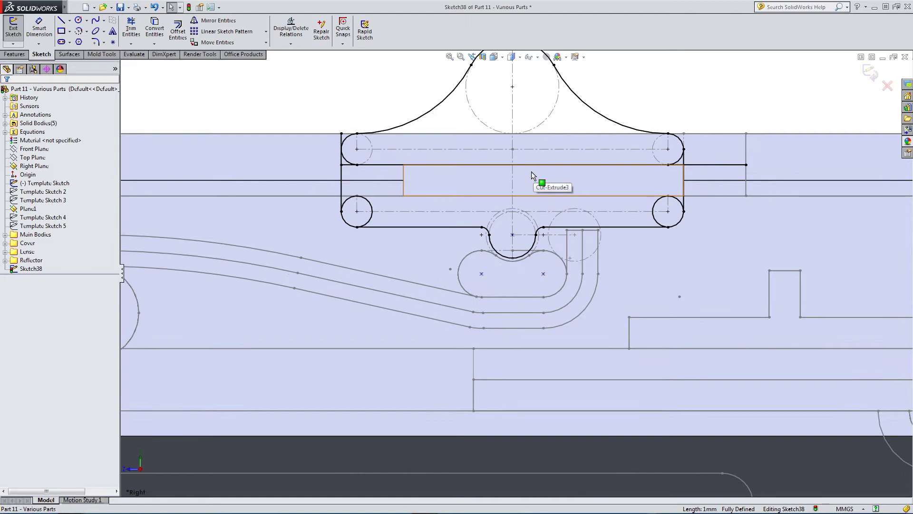
click(327, 182)
key(Delete)
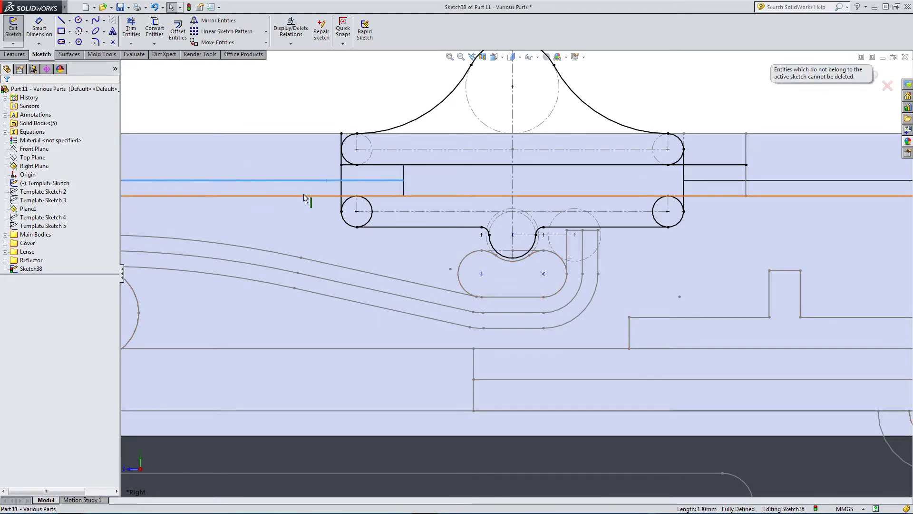
Trim the overhanging lines and convert the short vertical line inside the clip
scroll(336, 224, up, 4)
scroll(534, 221, down, 2)
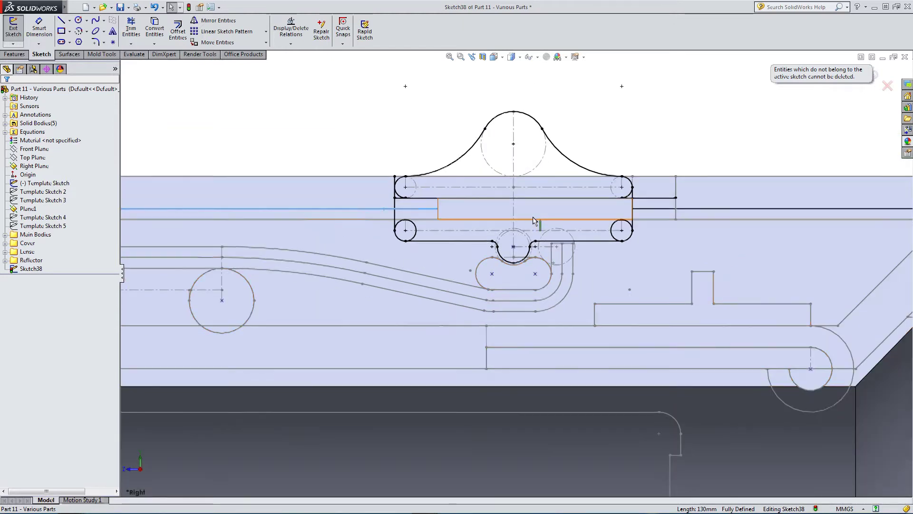
scroll(533, 220, down, 2)
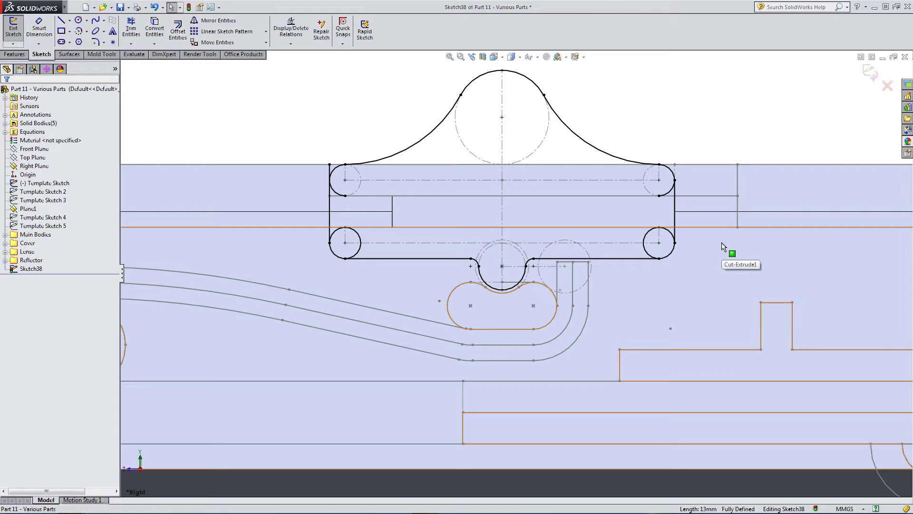
click(131, 28)
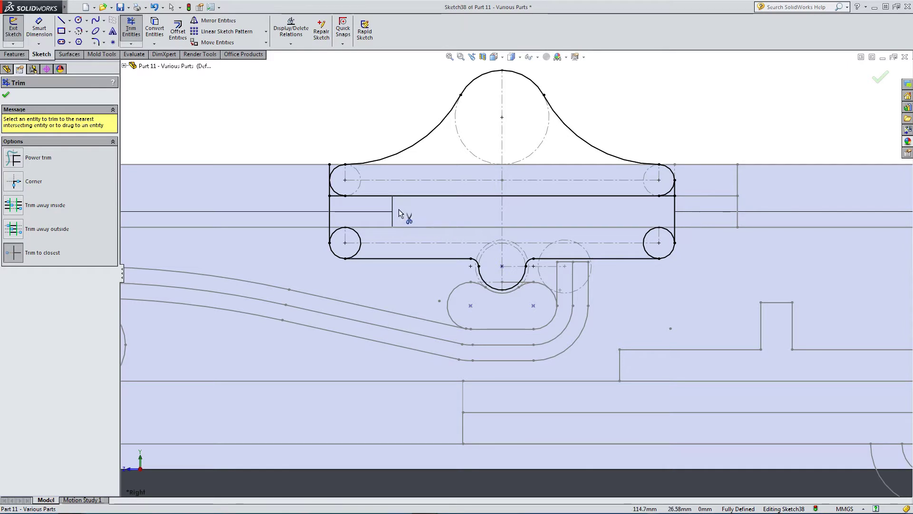
key(Escape)
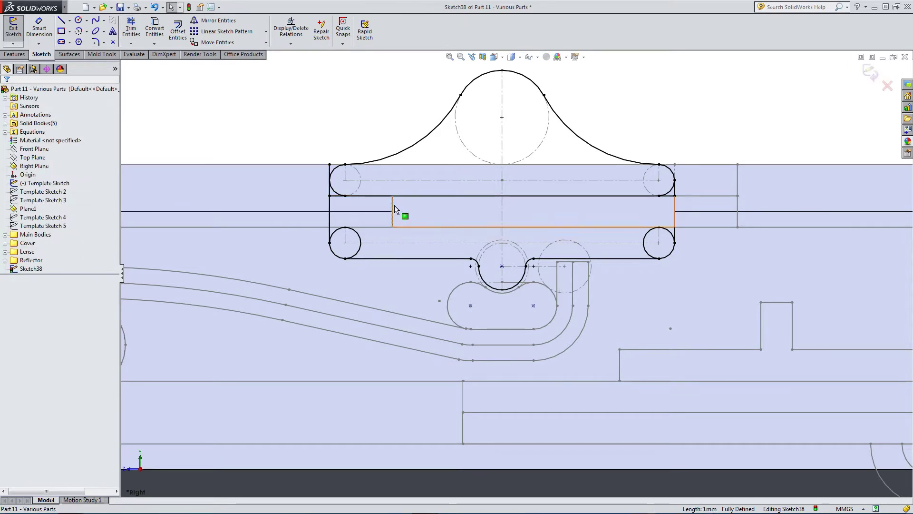
click(393, 208)
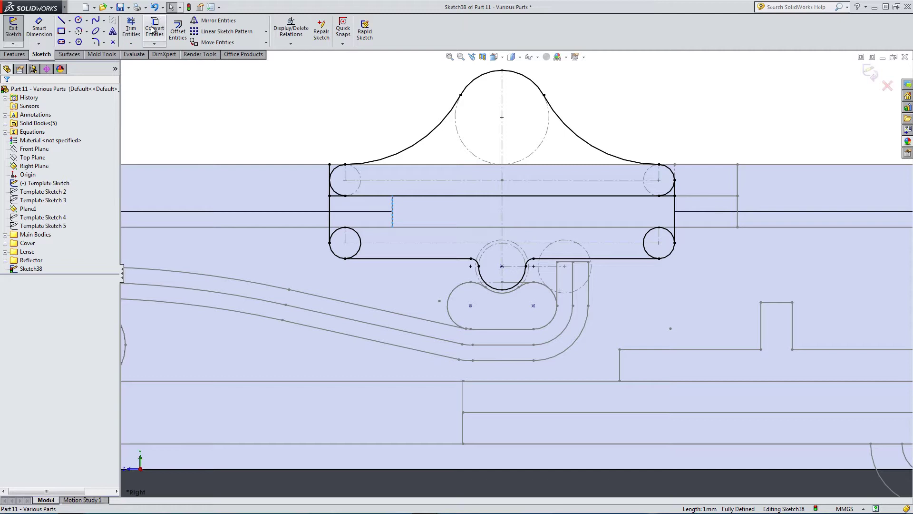
click(234, 96)
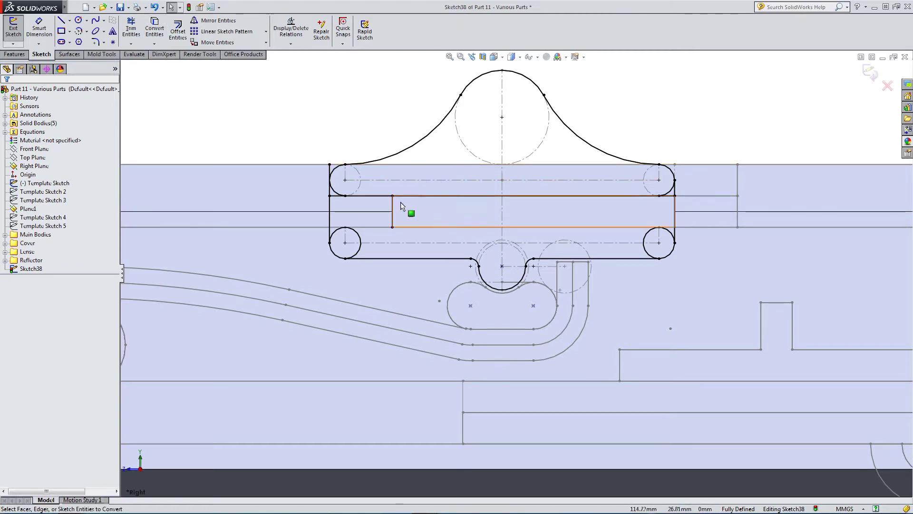
Copy the clip's vertical line into the sketch and make it a construction centreline
click(216, 21)
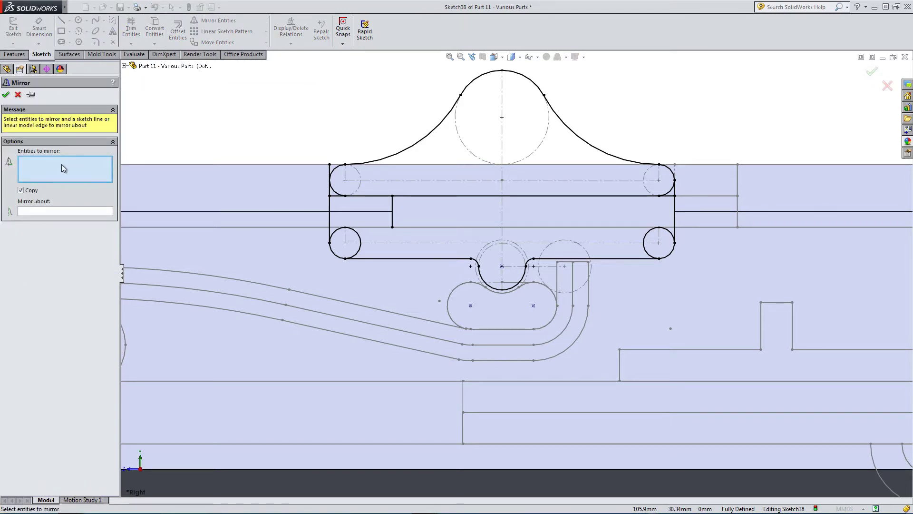
click(394, 210)
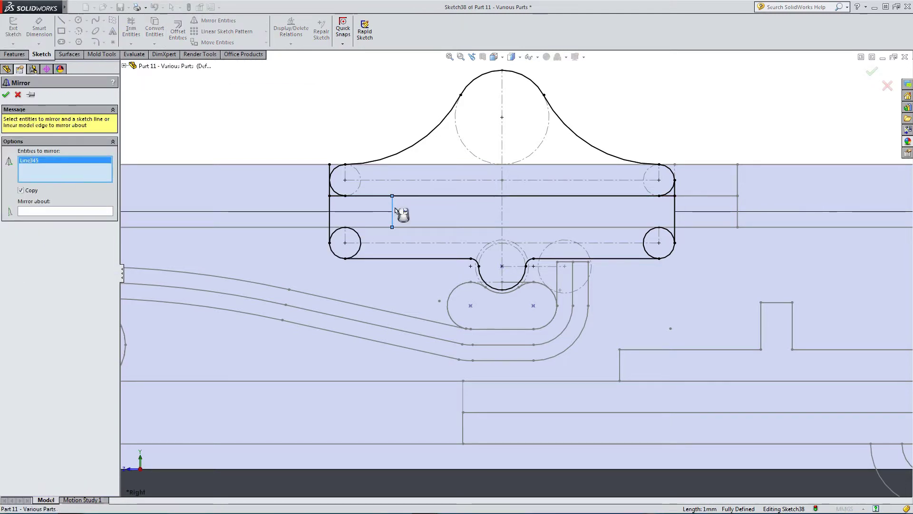
click(90, 211)
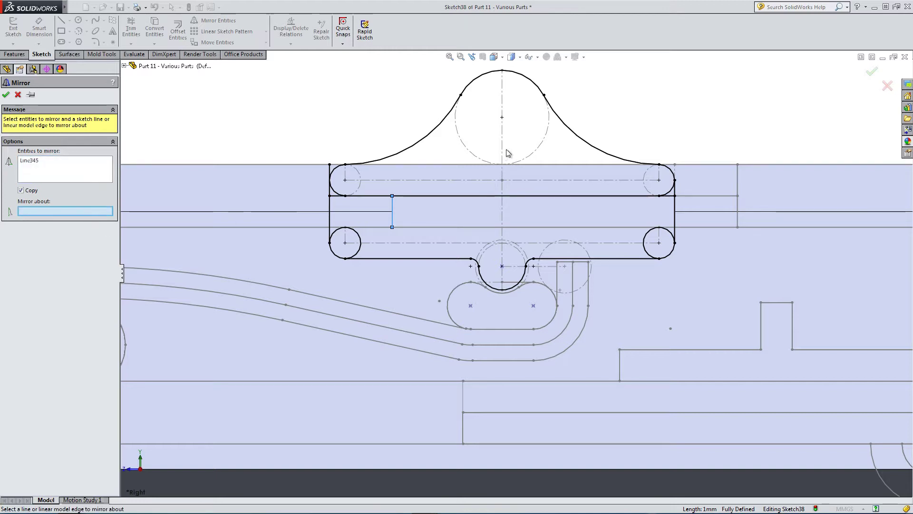
key(Escape)
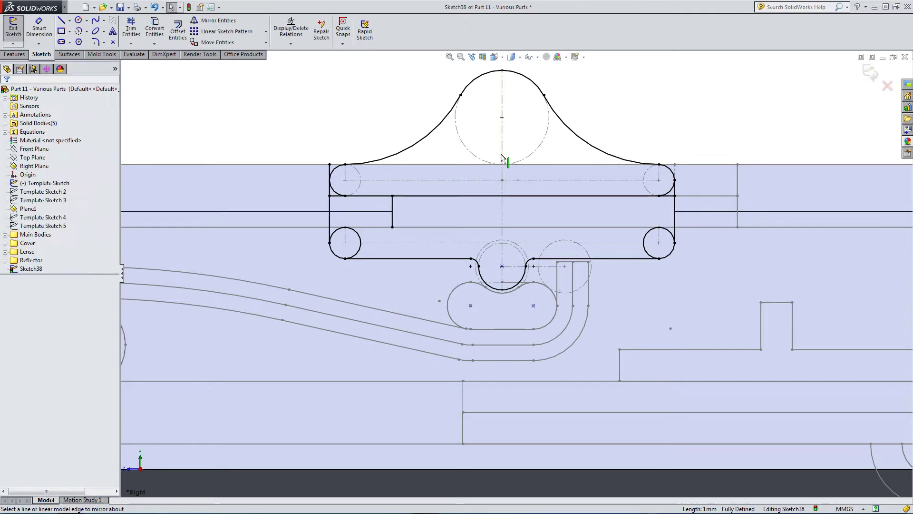
click(503, 133)
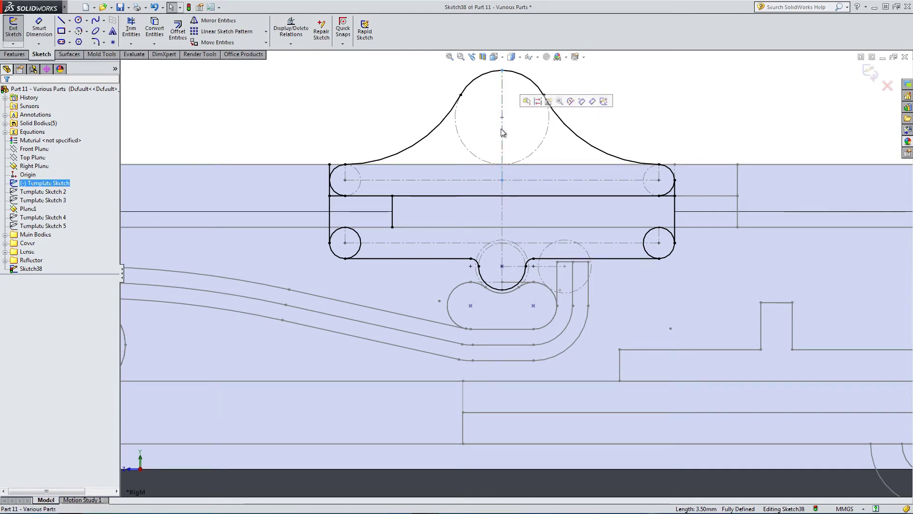
click(155, 28)
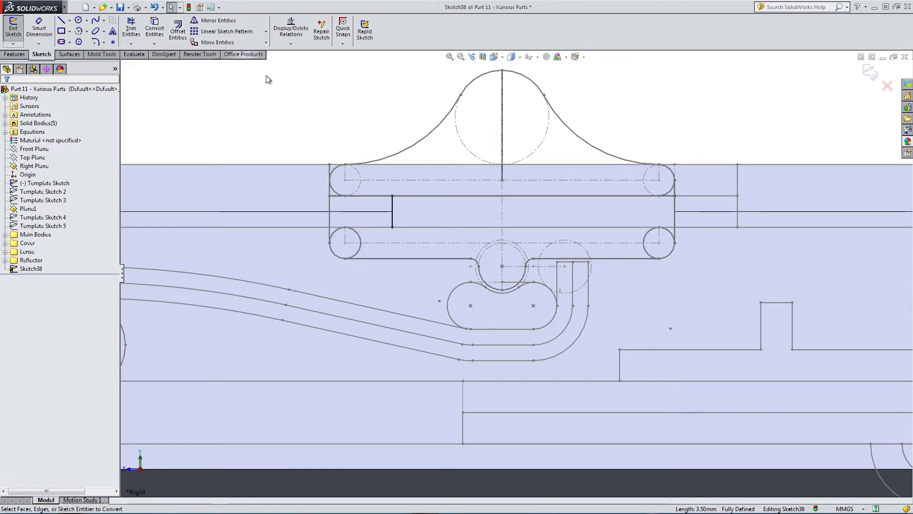
click(502, 137)
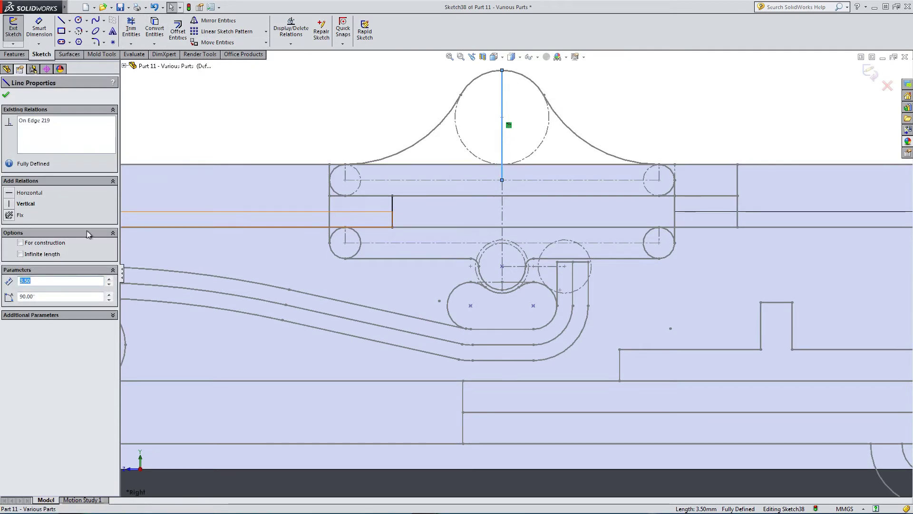
click(20, 243)
key(Escape)
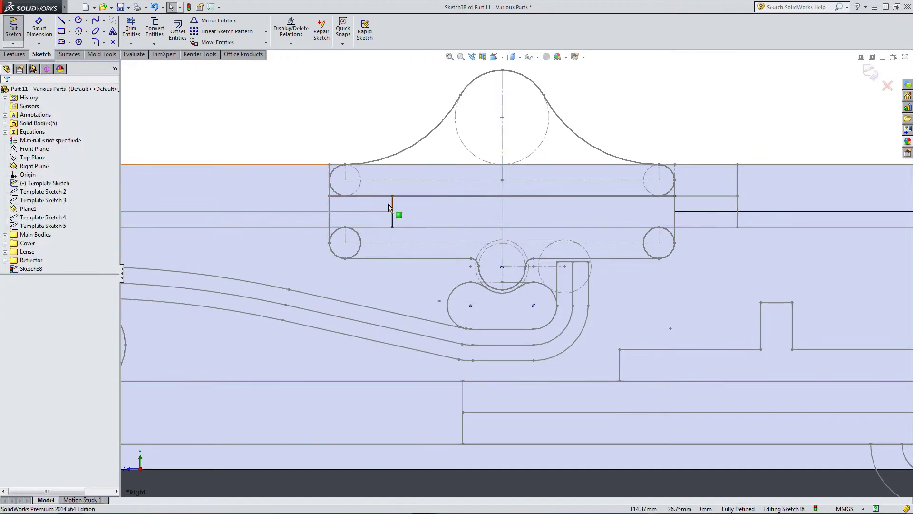
Mirror the short vertical line across the centreline to the right side
click(200, 21)
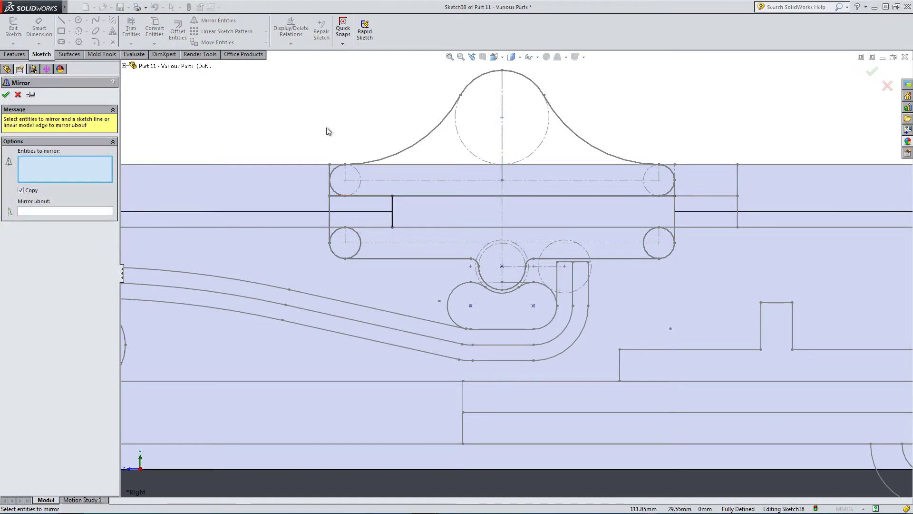
click(393, 209)
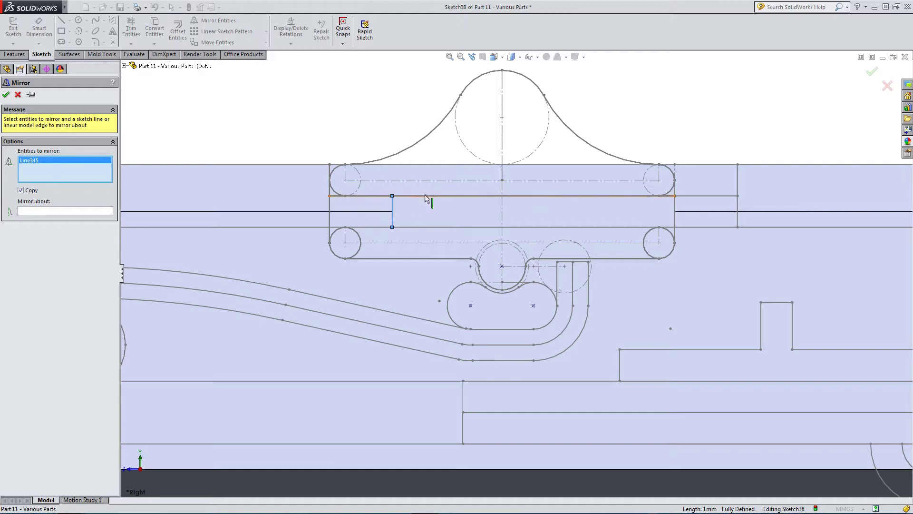
click(41, 212)
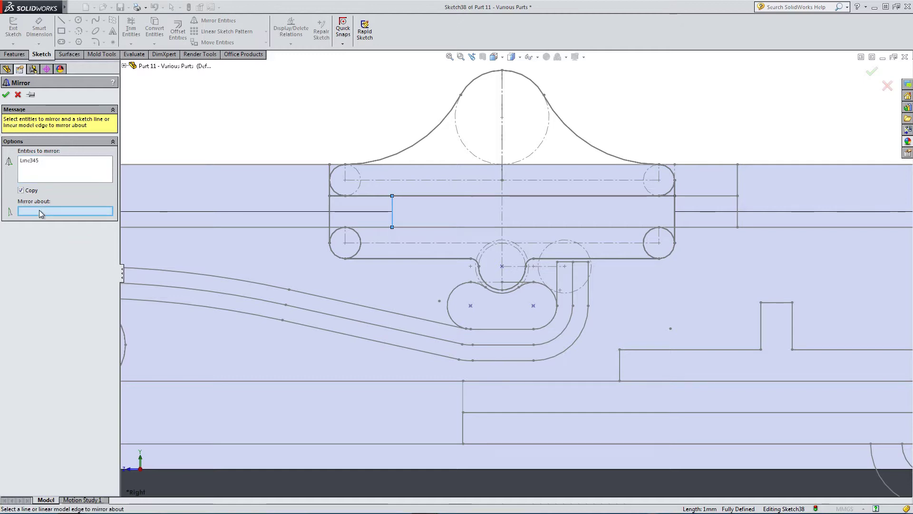
click(502, 126)
click(7, 95)
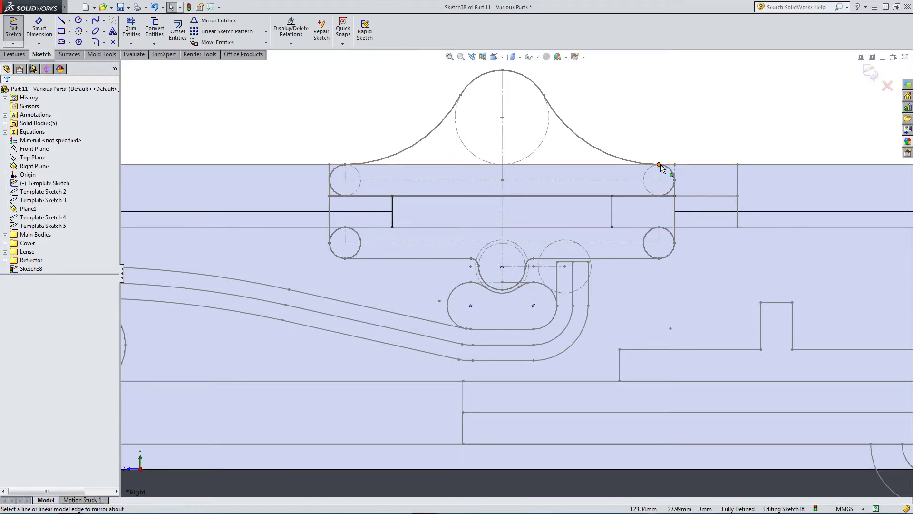
click(61, 185)
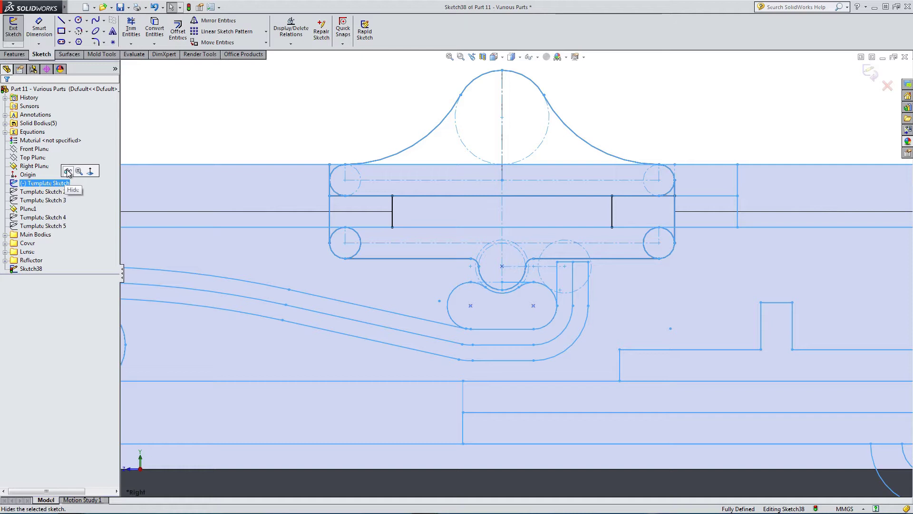
Hide the Template Sketch and return to a face-on view of Sketch38
click(67, 172)
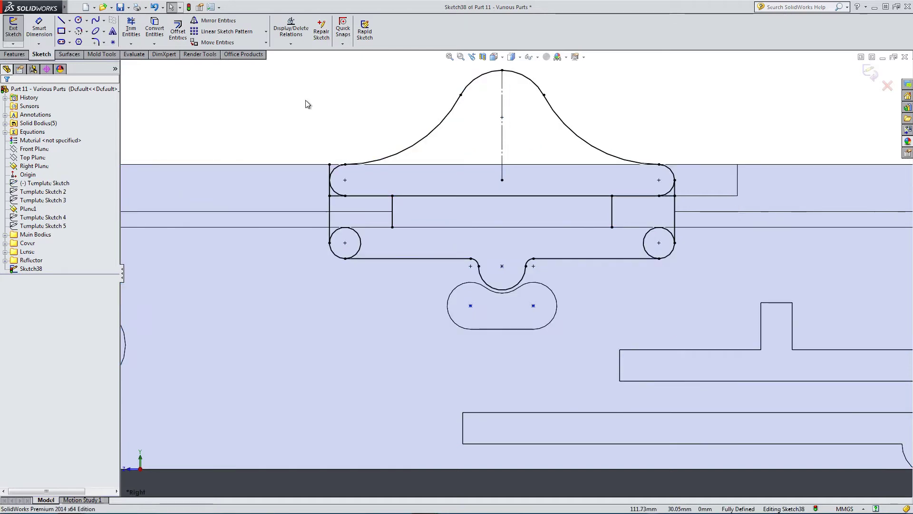
key(z)
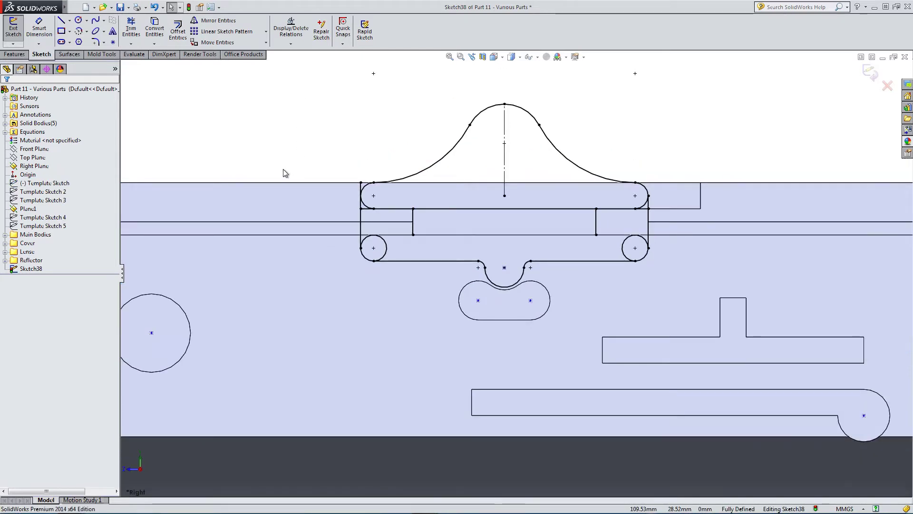
mouse_move(416, 208)
middle_down()
mouse_move(395, 208)
mouse_move(438, 239)
middle_up()
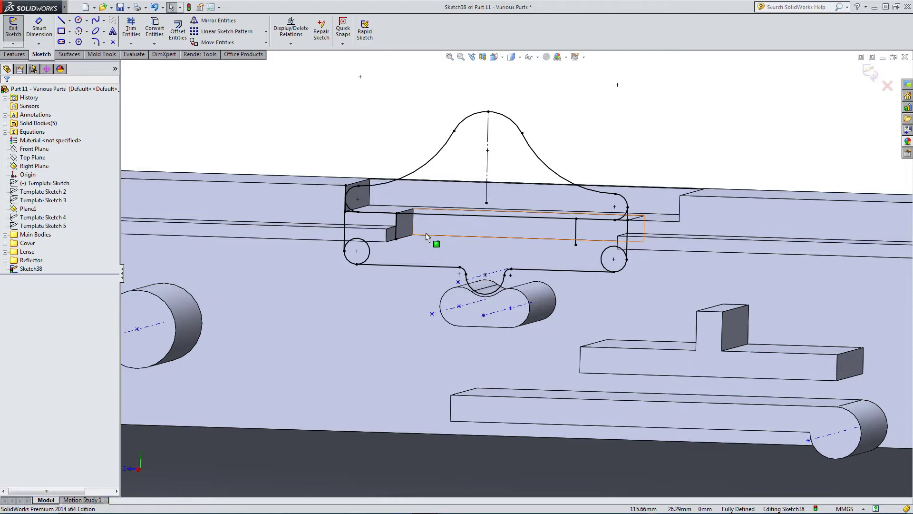
click(40, 183)
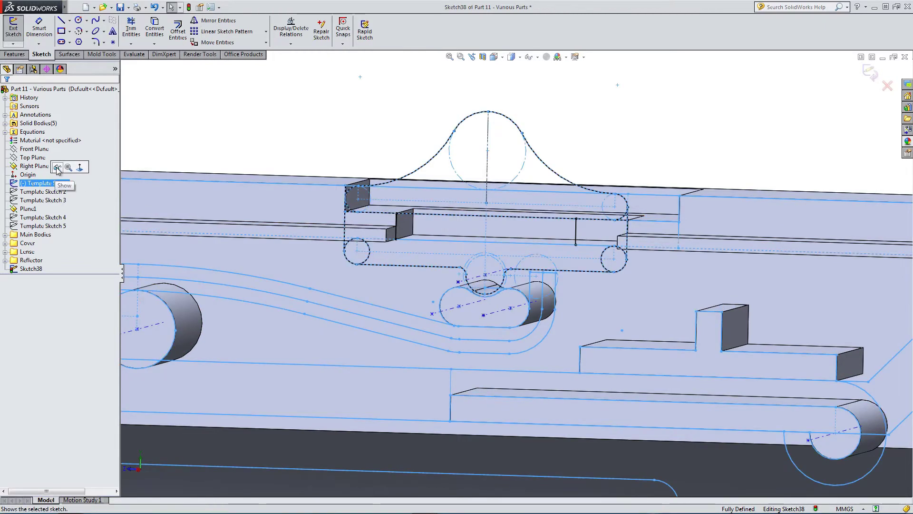
click(57, 167)
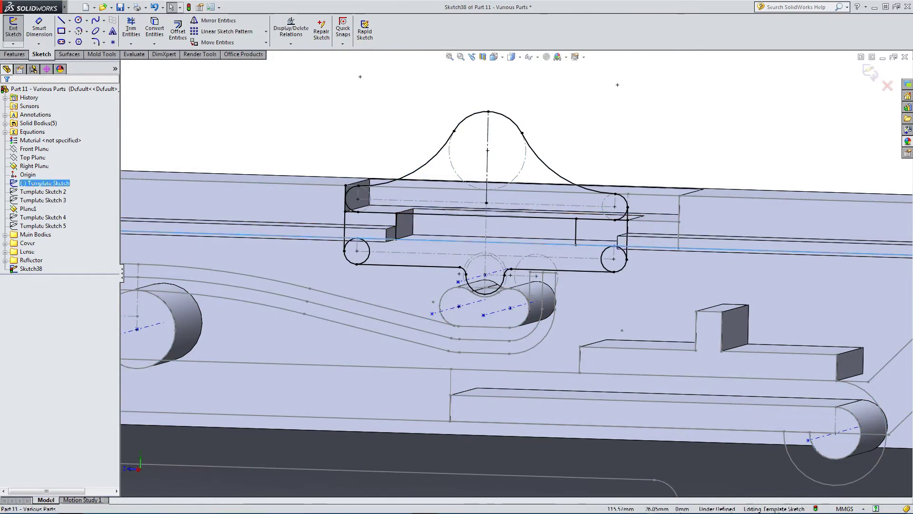
click(155, 29)
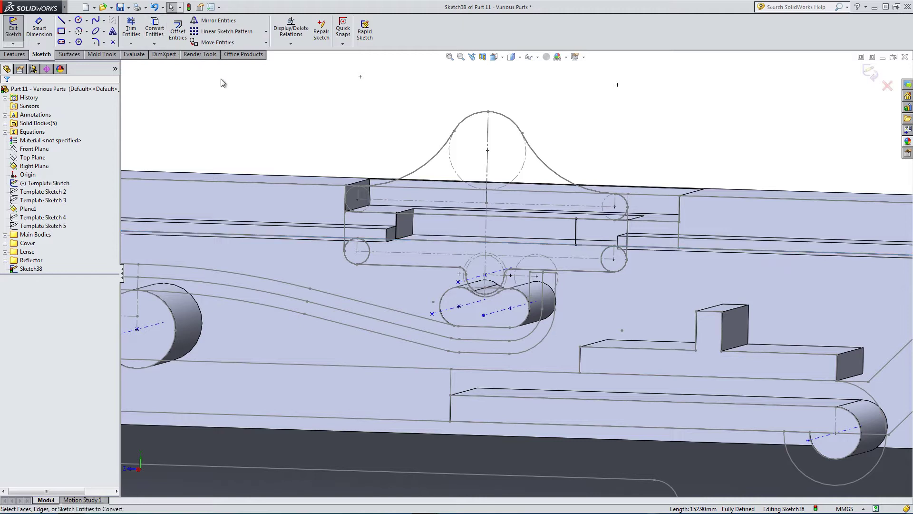
click(48, 183)
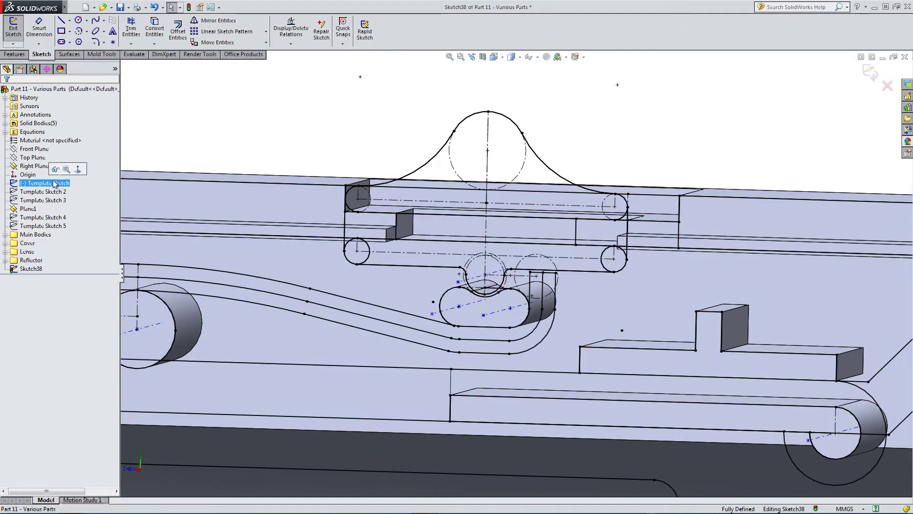
click(56, 169)
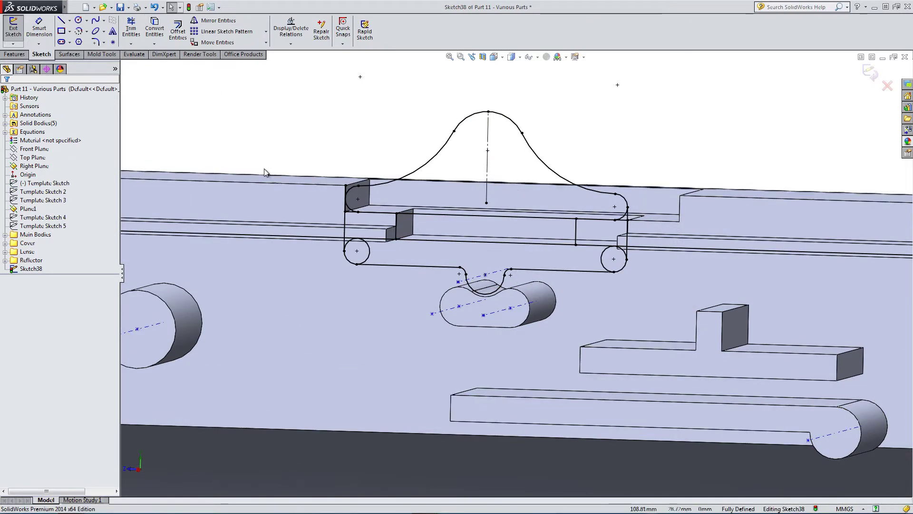
middle_drag(267, 172, 275, 143)
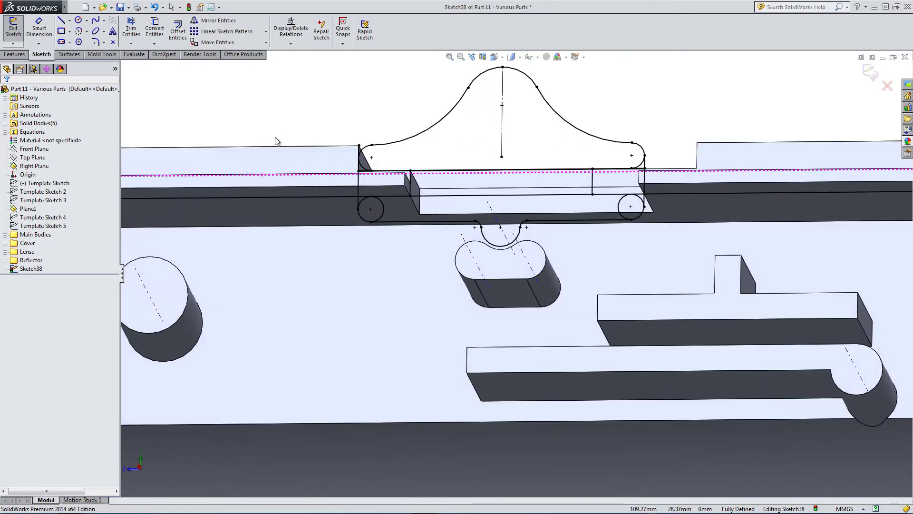
Trim away the line extending right from the Sketch38 profile
click(140, 31)
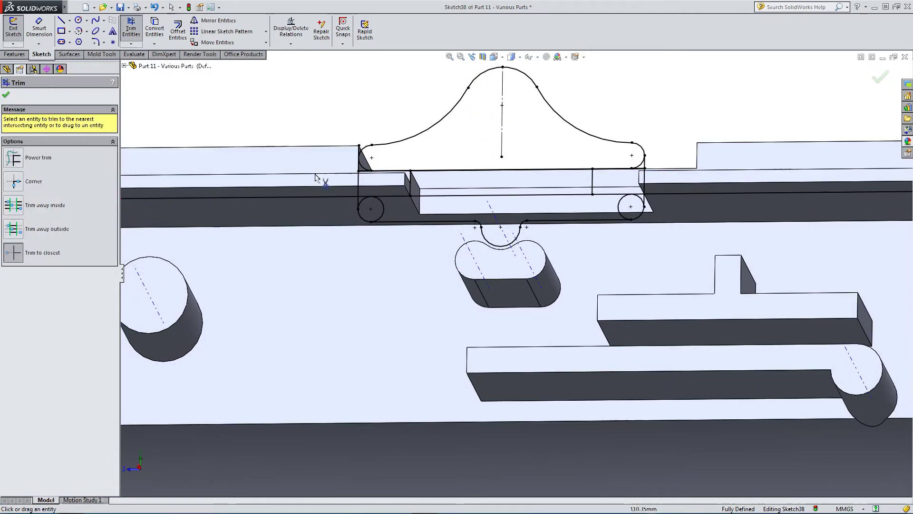
click(668, 194)
key(ctrl+8)
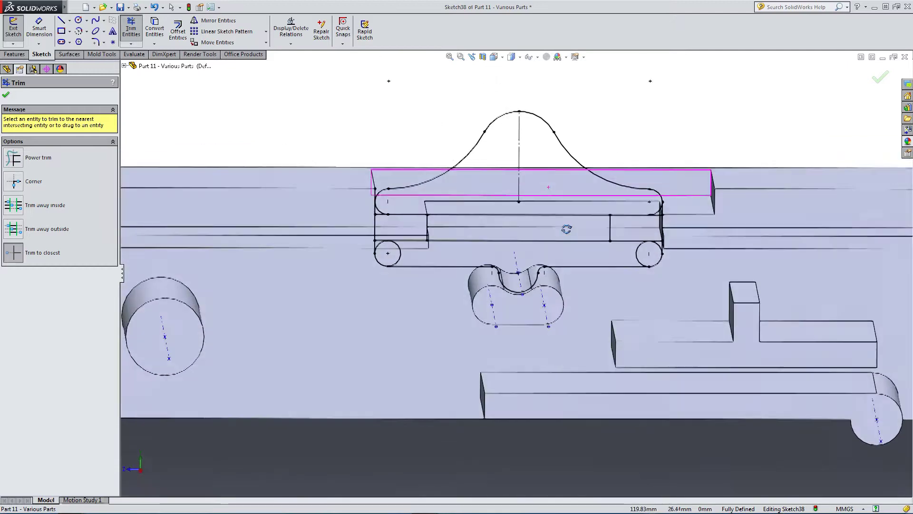
scroll(505, 224, up, 5)
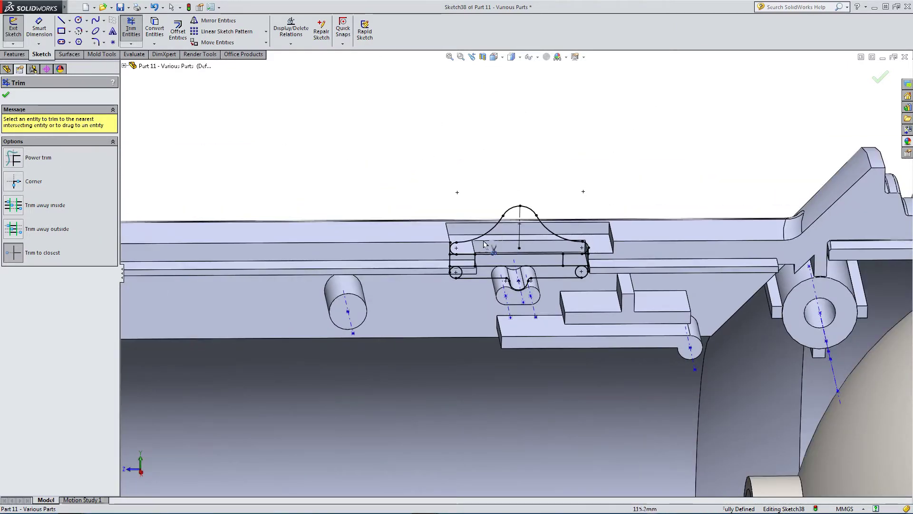
middle_drag(485, 243, 478, 238)
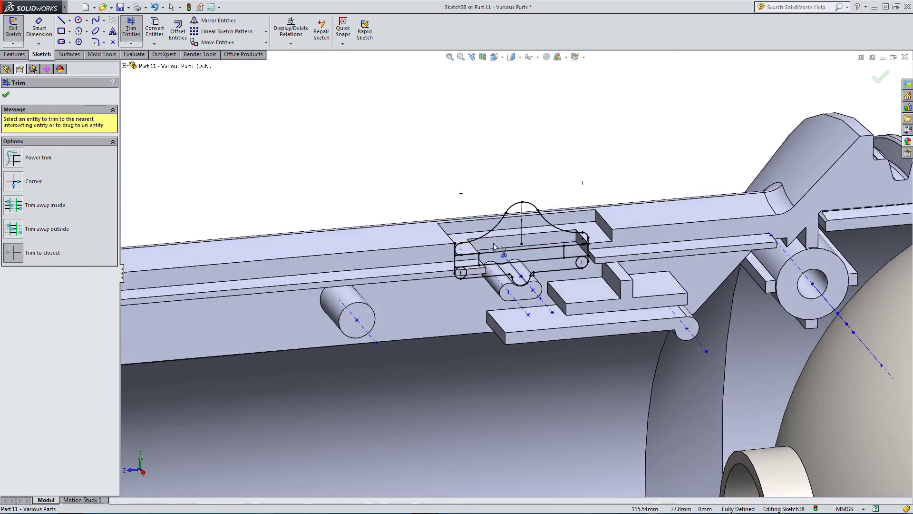
scroll(494, 245, down, 3)
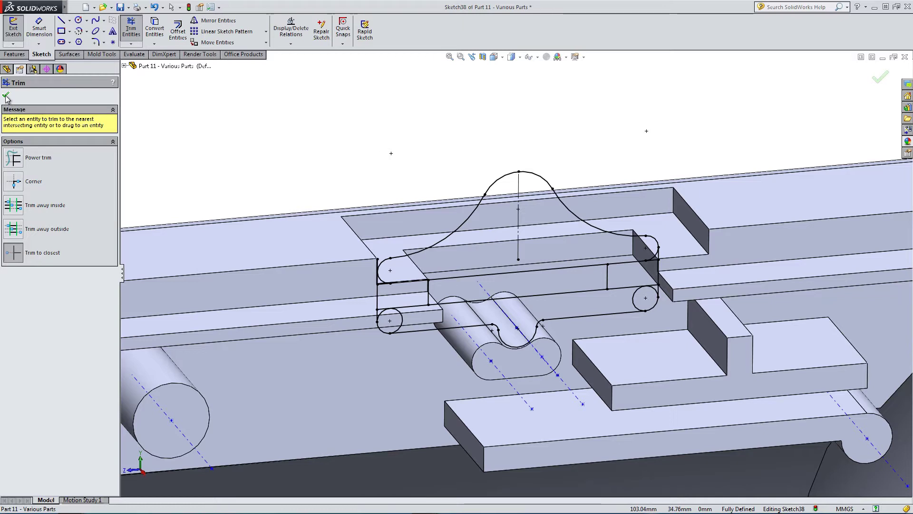
Exit Trim and show Main Body 1 from the Solid Bodies folder
click(5, 97)
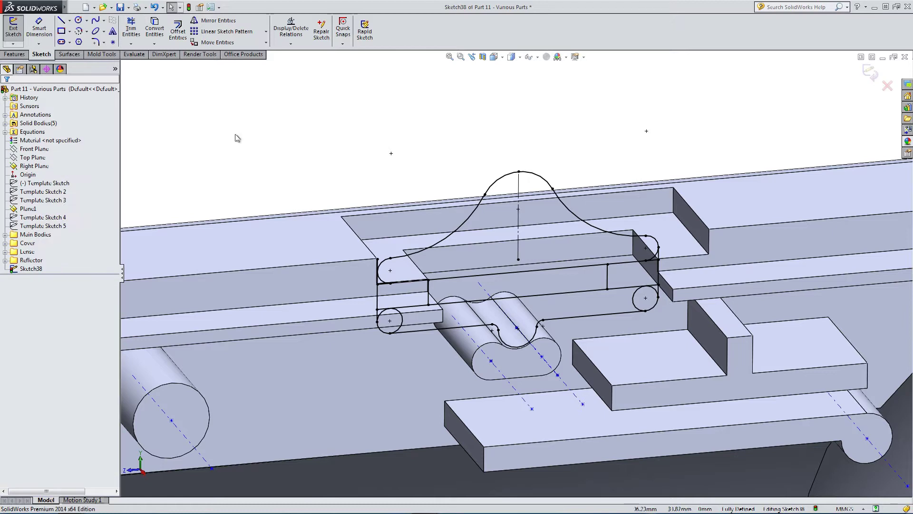
mouse_move(297, 100)
middle_down()
mouse_move(499, 176)
mouse_move(602, 202)
middle_up()
scroll(566, 276, up, 1)
scroll(552, 315, down, 1)
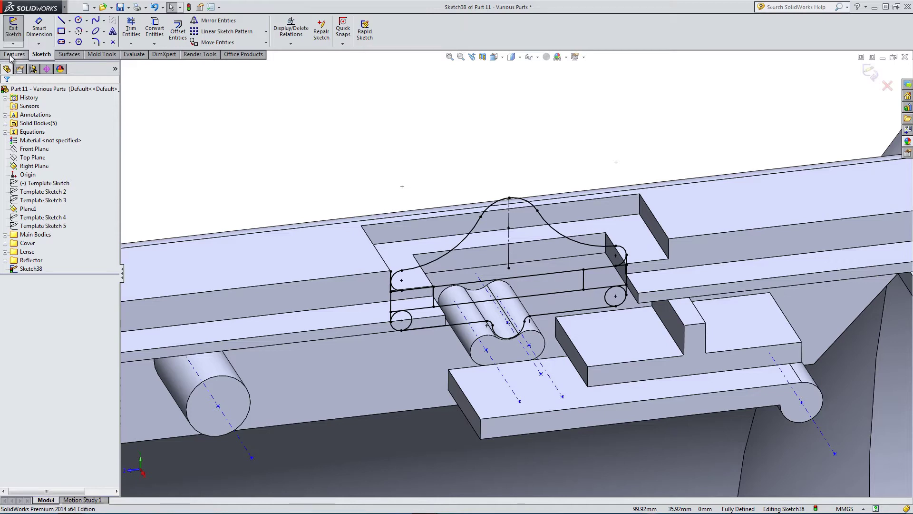
click(14, 55)
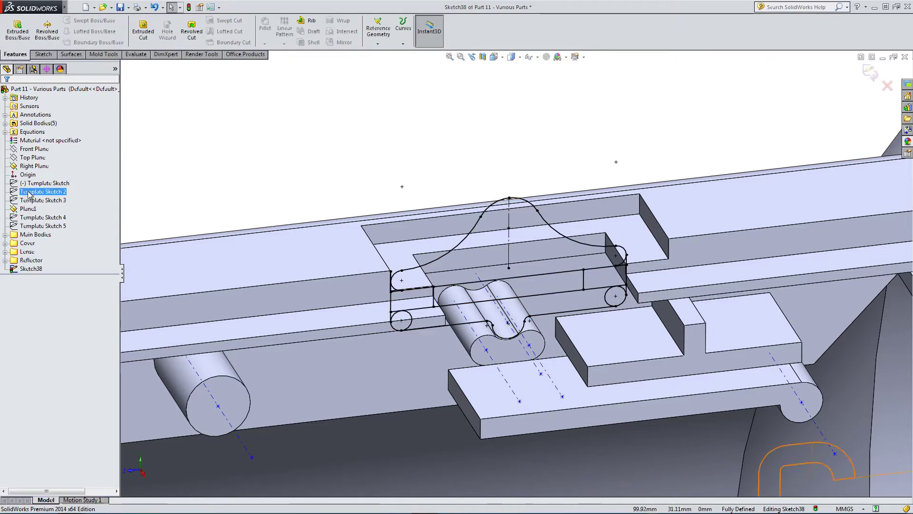
click(6, 124)
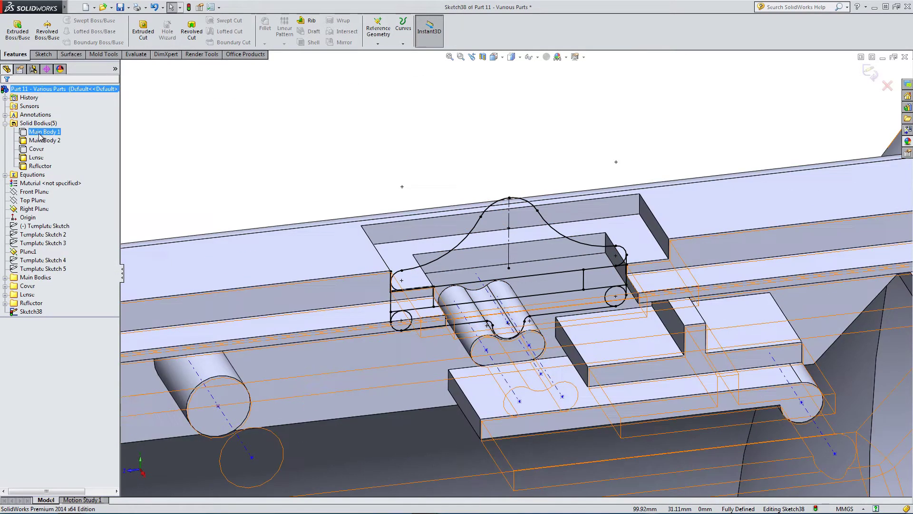
right_click(41, 132)
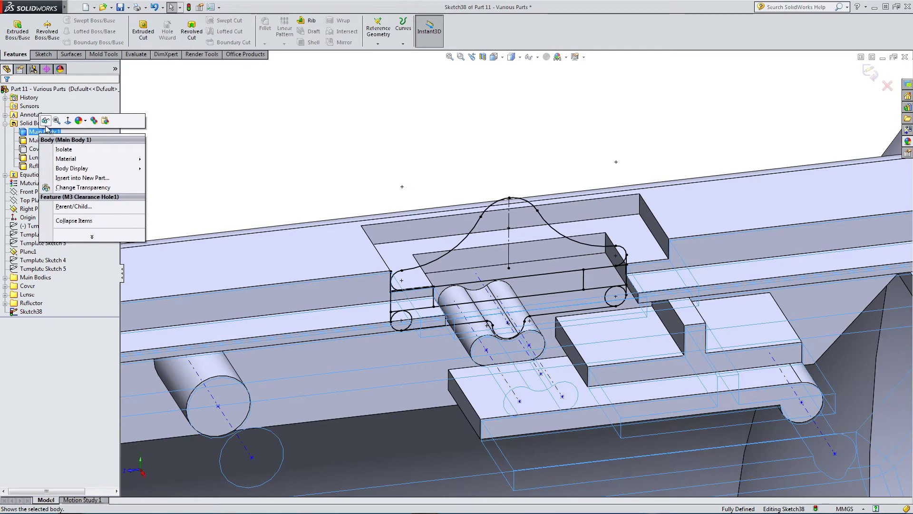
click(45, 121)
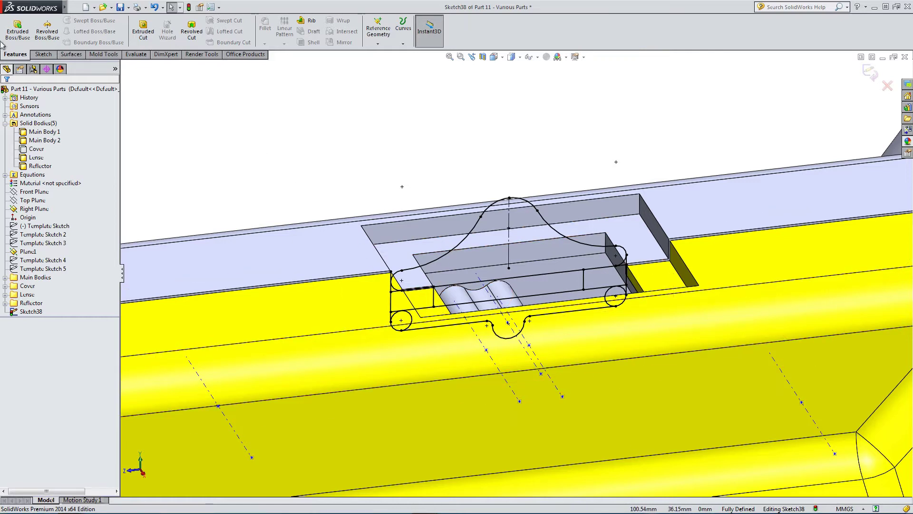
click(50, 56)
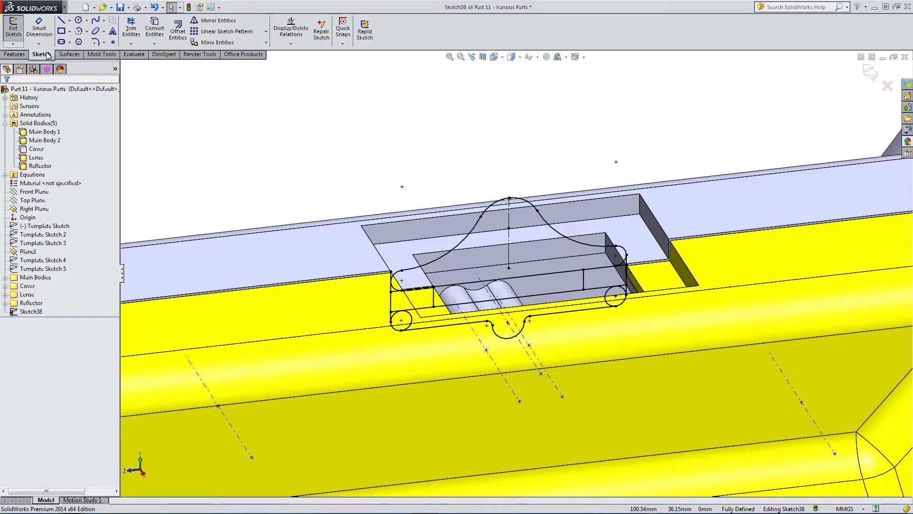
Exit Sketch38 and rename it 'Switch Template'
click(870, 72)
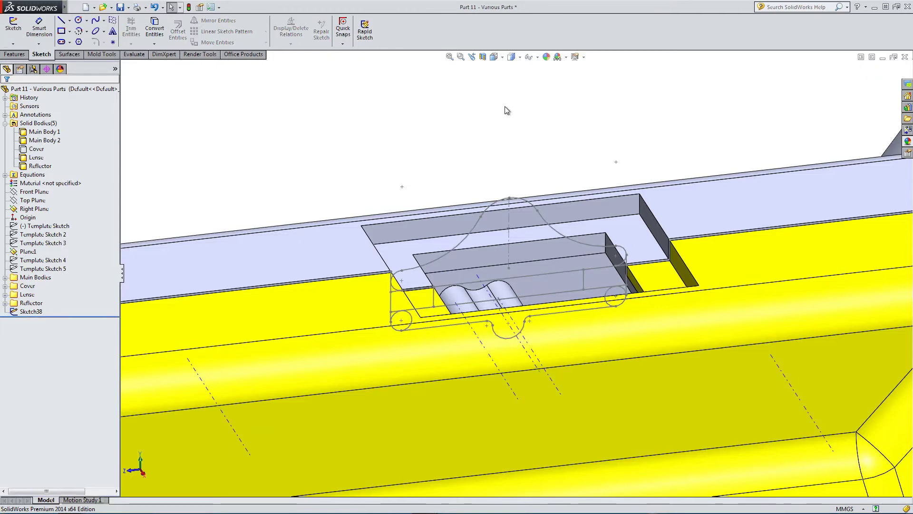
click(36, 312)
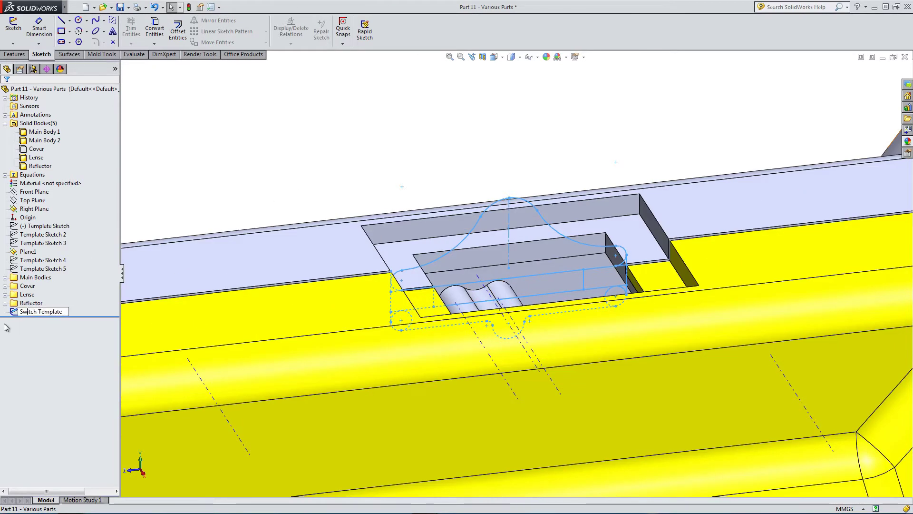
click(263, 207)
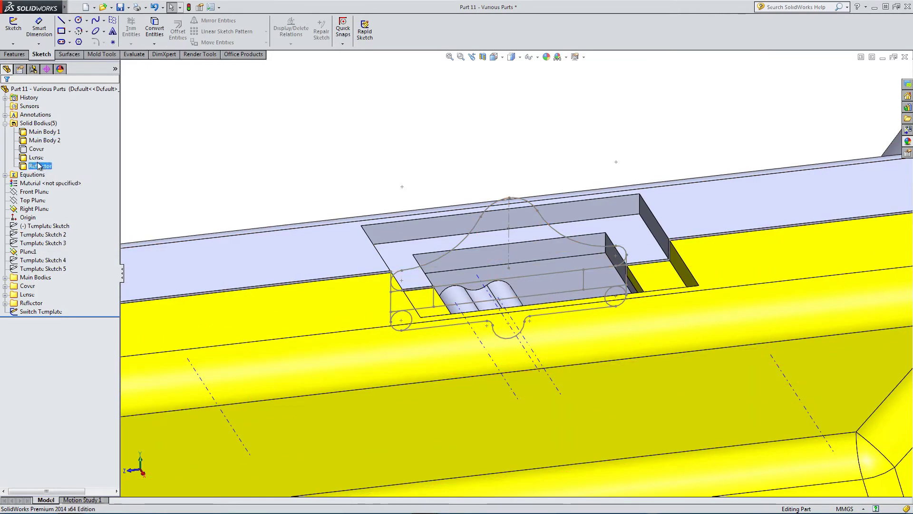
Start a Right Plane sketch holding a converted copy of the Switch Template outline
click(34, 209)
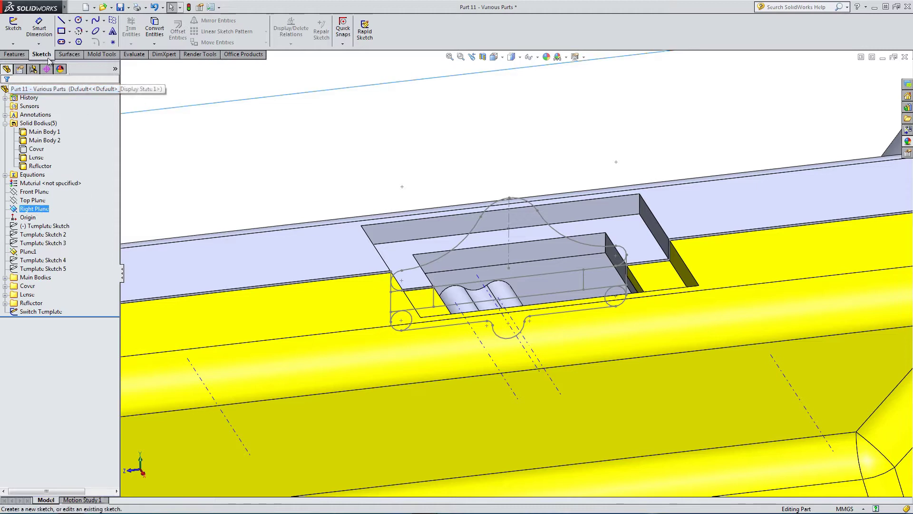
click(13, 26)
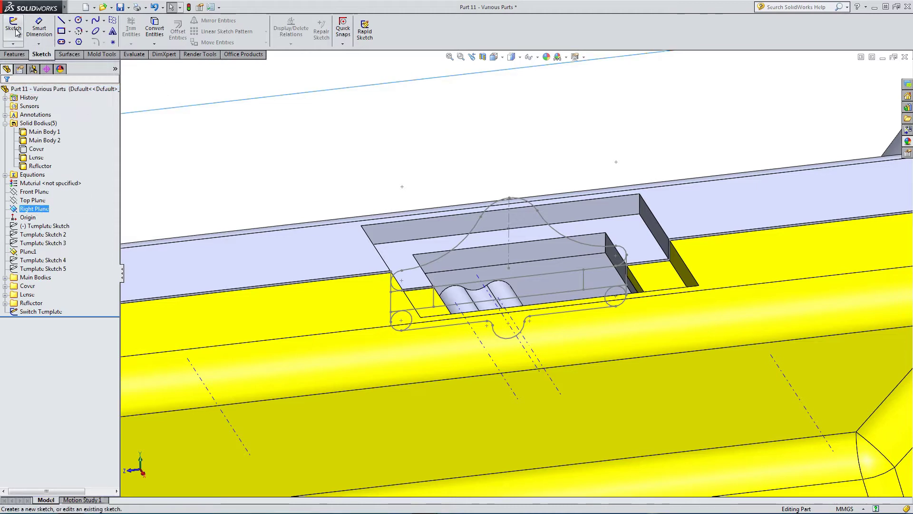
click(47, 311)
click(161, 35)
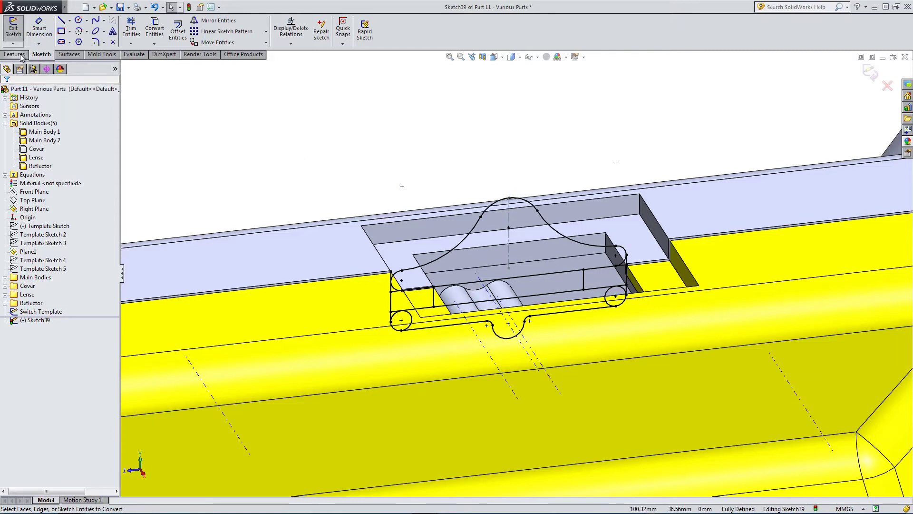
click(16, 55)
click(18, 30)
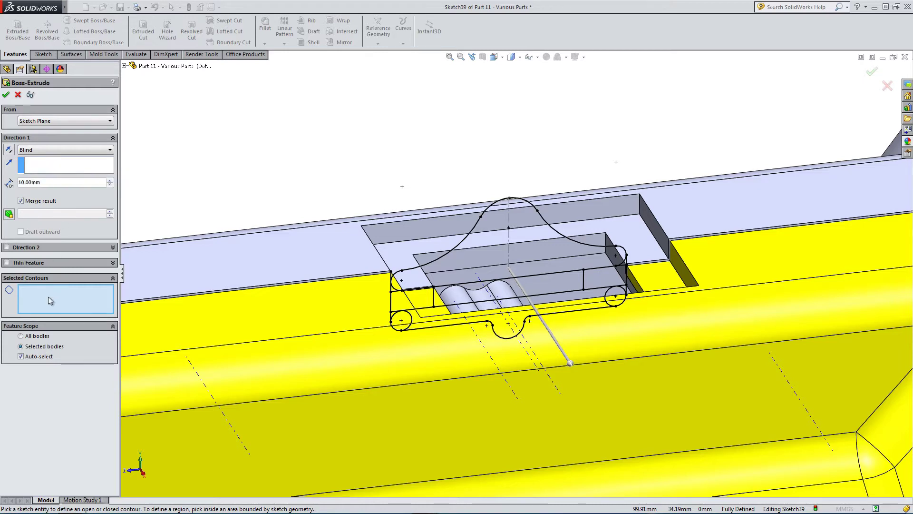
Extrude the switch rectangle with Direction 1 ending 0.20 mm offset from the pocket face
click(528, 291)
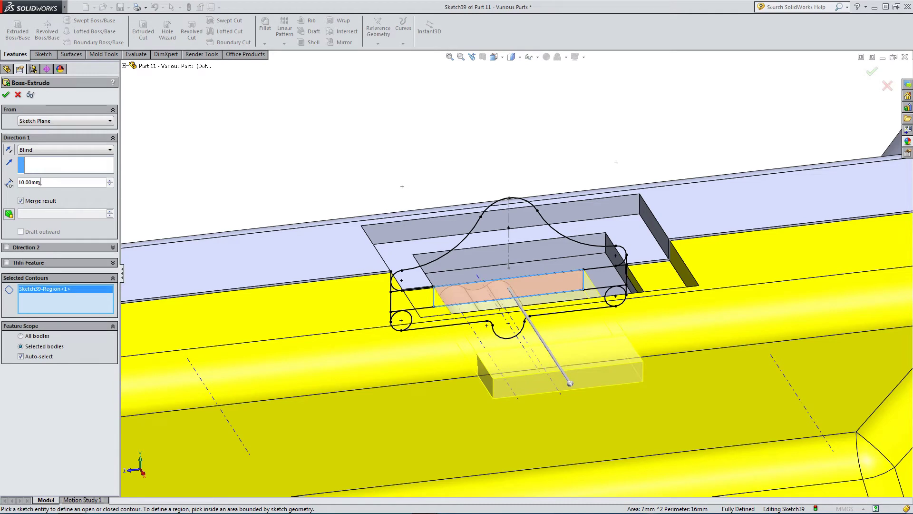
click(33, 149)
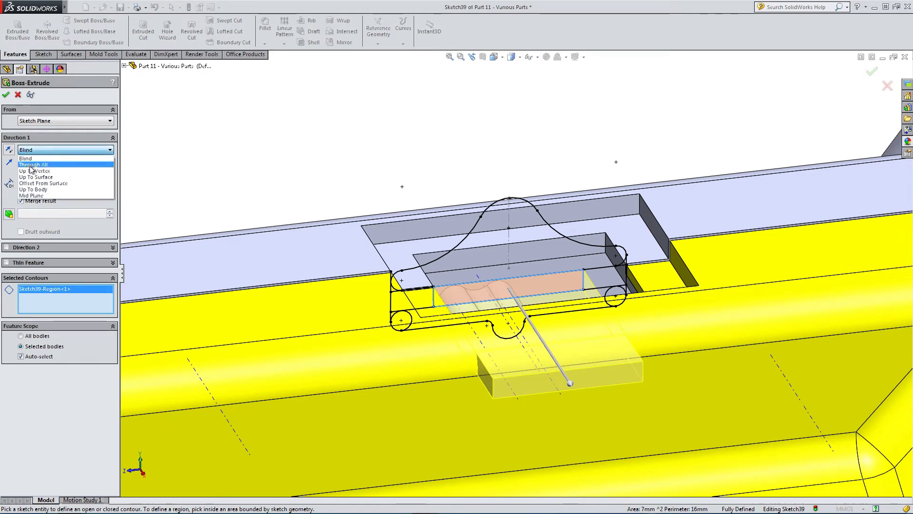
click(33, 184)
click(480, 256)
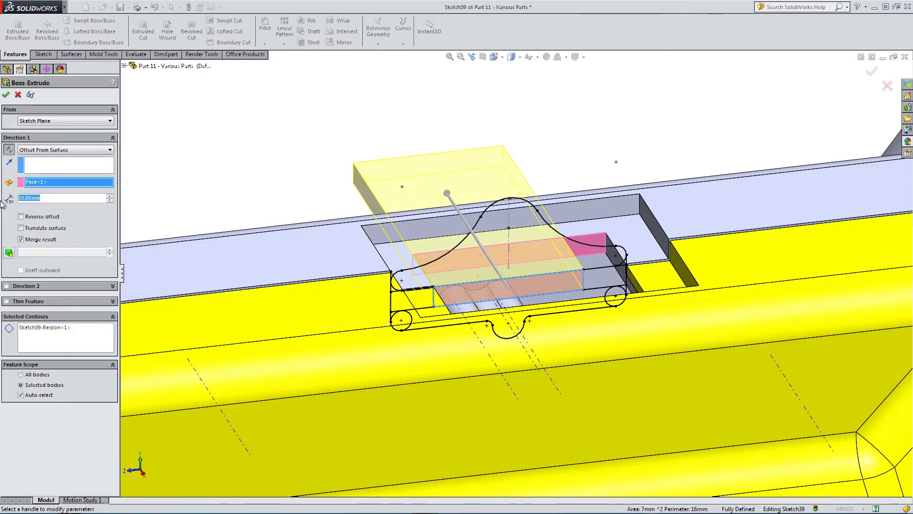
text(0.2)
key(Return)
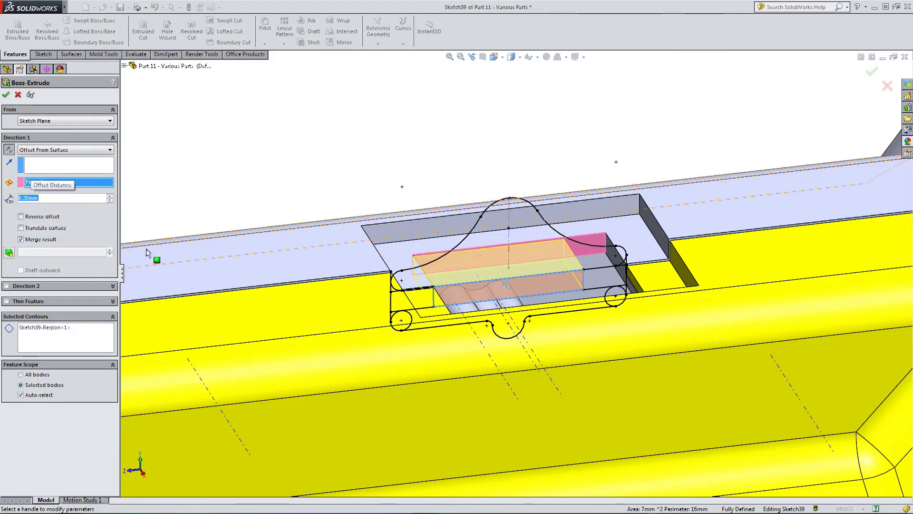
mouse_move(300, 267)
middle_down()
mouse_move(312, 235)
mouse_move(307, 256)
middle_up()
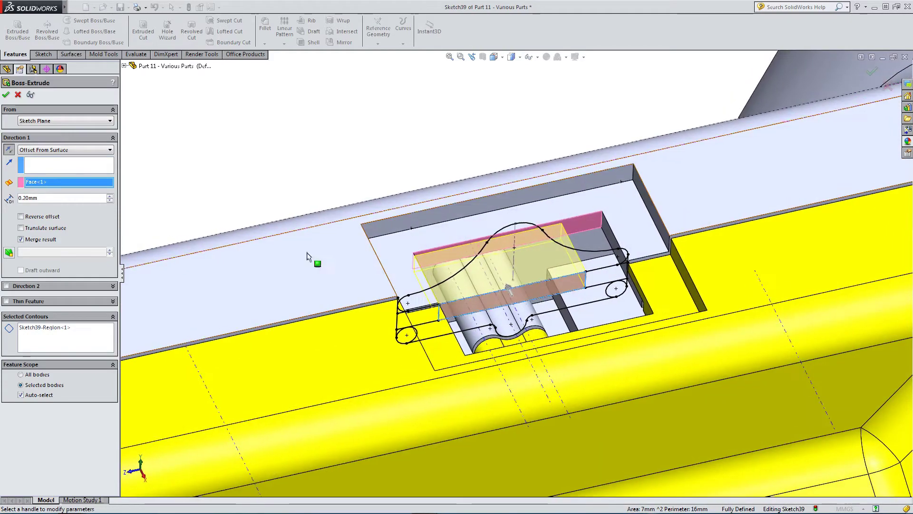
middle_drag(343, 302, 257, 196)
scroll(257, 197, down, 5)
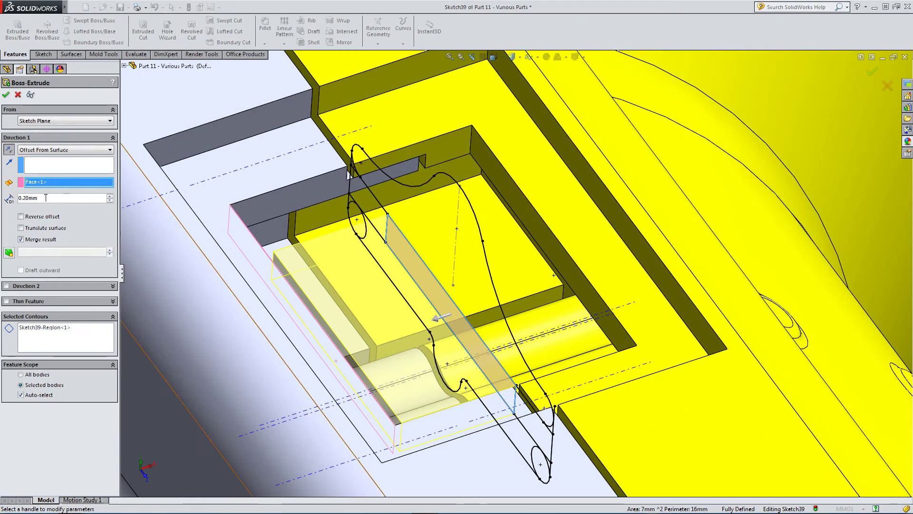
Add Direction 2 ending 0.20 mm offset from the pocket wall, unmerge the result and accept
click(6, 285)
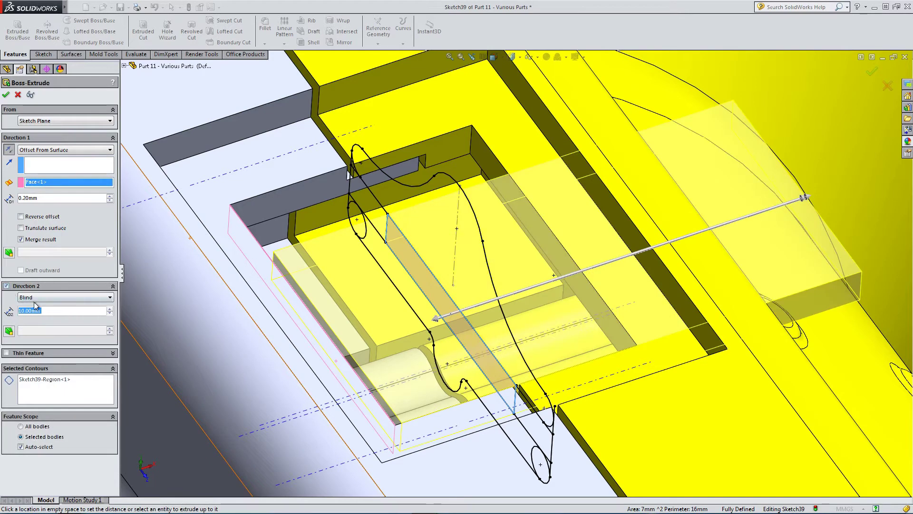
click(35, 297)
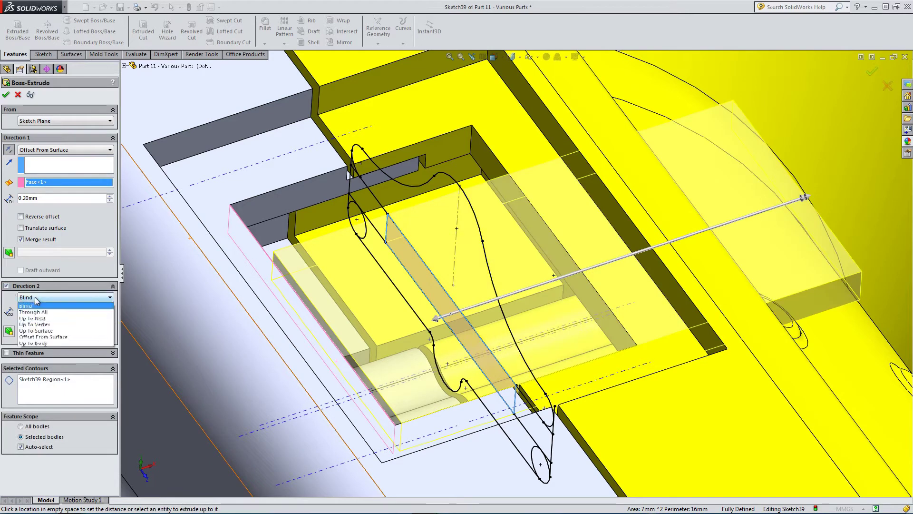
click(41, 337)
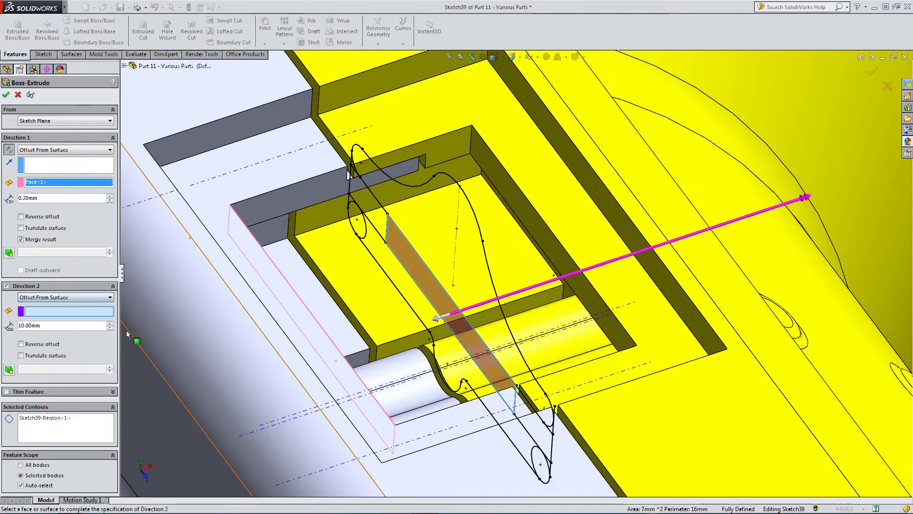
click(552, 244)
middle_drag(537, 238, 504, 202)
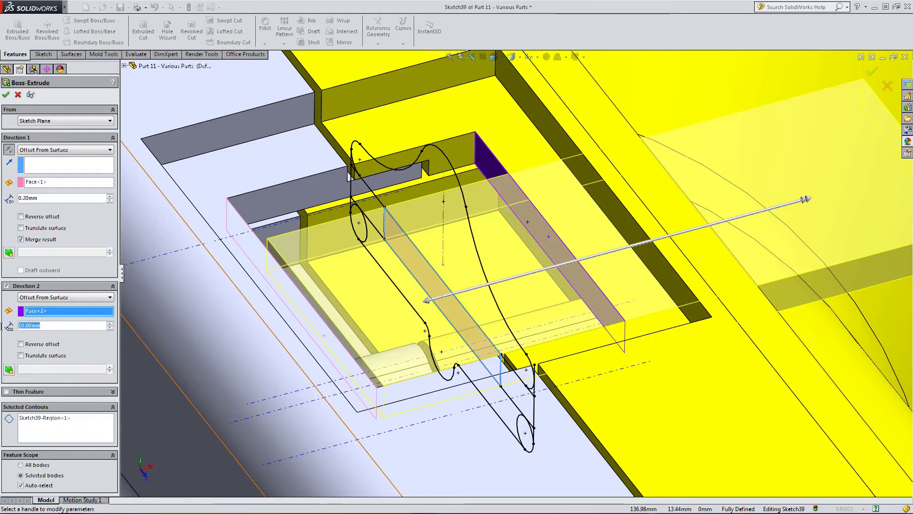
text(0.2)
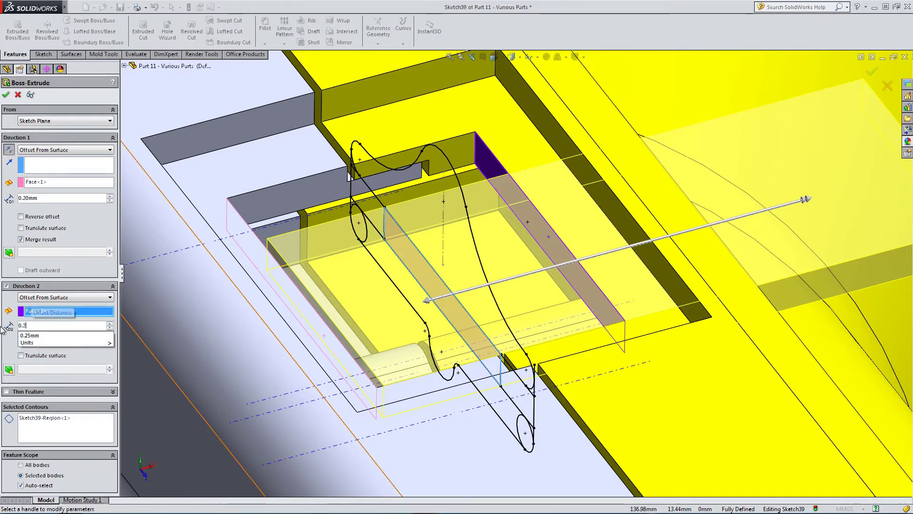
key(Return)
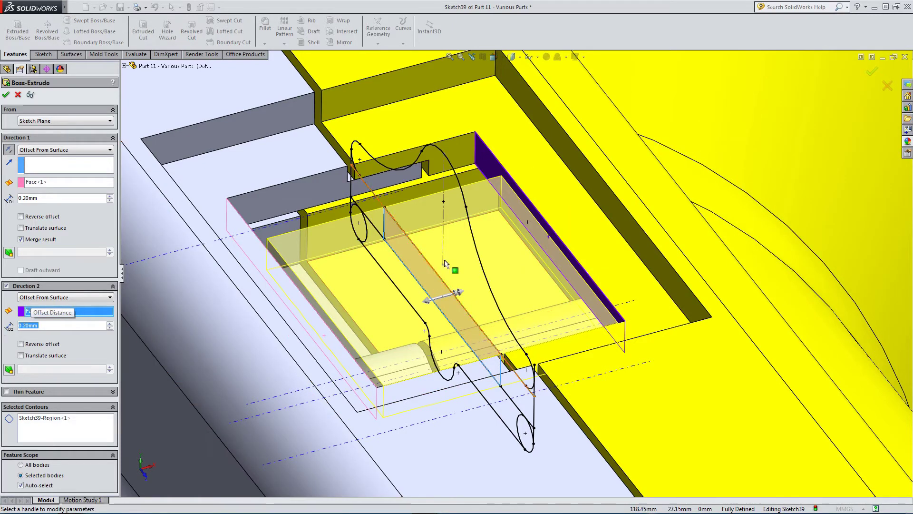
scroll(435, 286, up, 5)
middle_drag(434, 286, 430, 253)
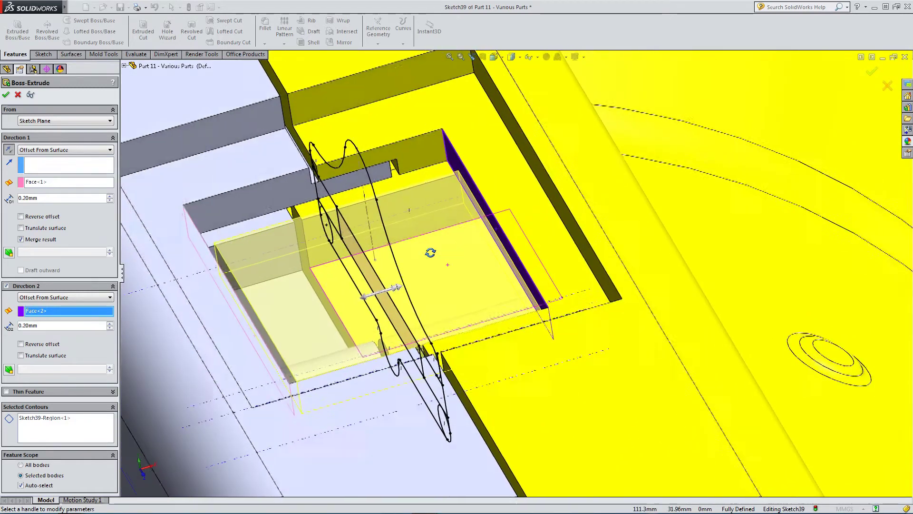
click(21, 239)
click(21, 239)
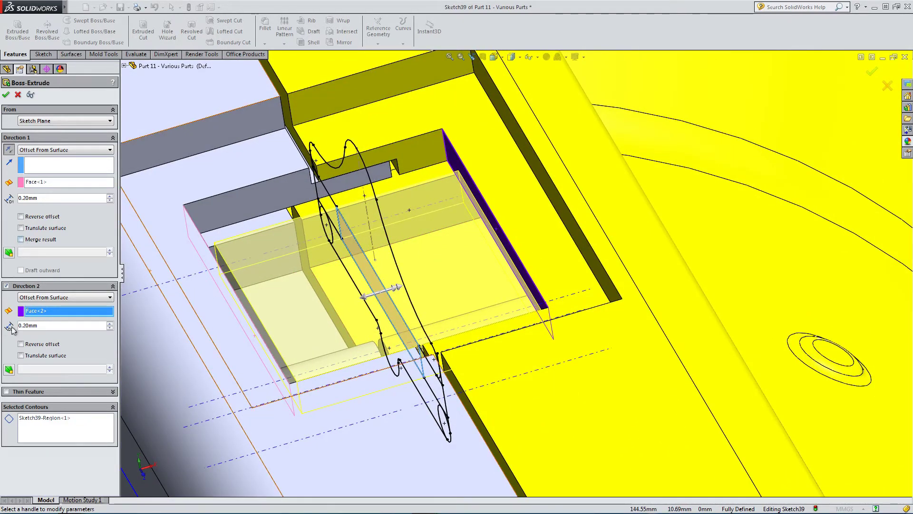
click(6, 96)
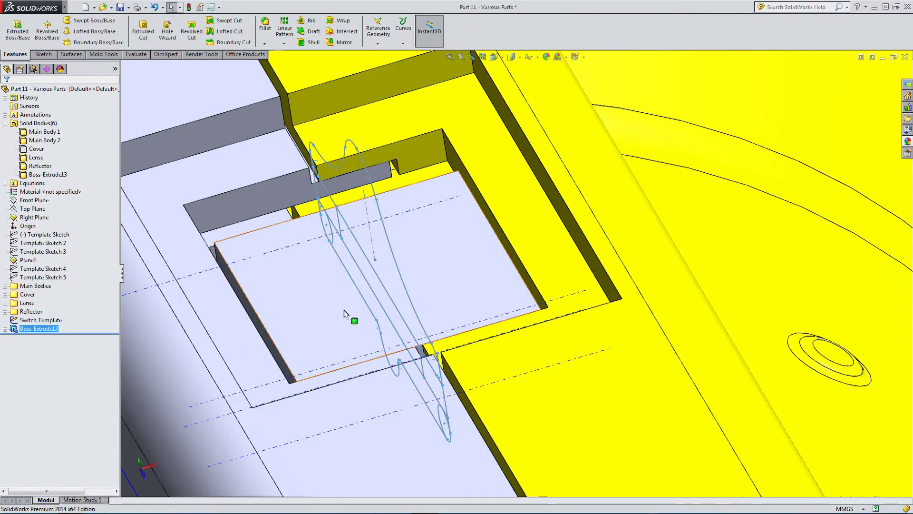
Start a new Right Plane sketch and convert the Switch Template outline into it
mouse_move(345, 313)
middle_down()
mouse_move(306, 270)
mouse_move(392, 343)
mouse_move(256, 288)
mouse_move(275, 375)
mouse_move(369, 402)
mouse_move(342, 387)
mouse_move(325, 408)
mouse_move(351, 376)
mouse_move(352, 350)
mouse_move(361, 355)
middle_up()
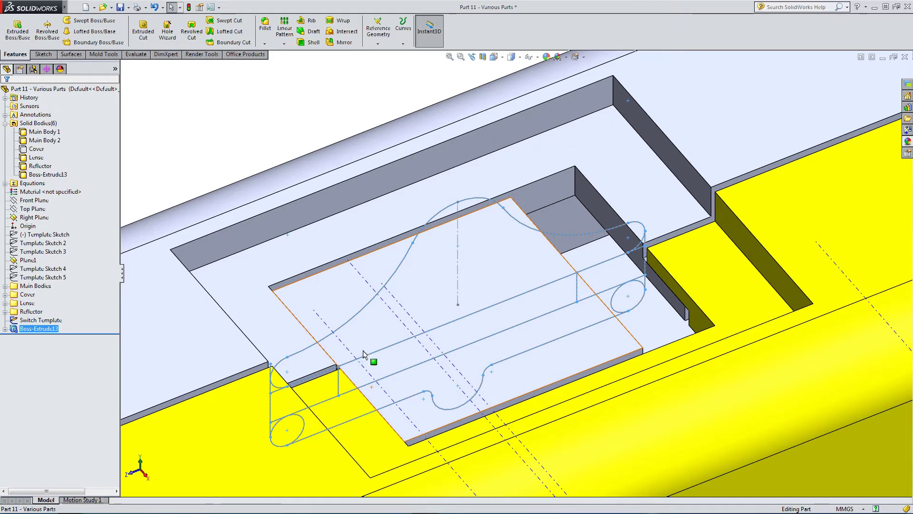
ctrl+click(51, 322)
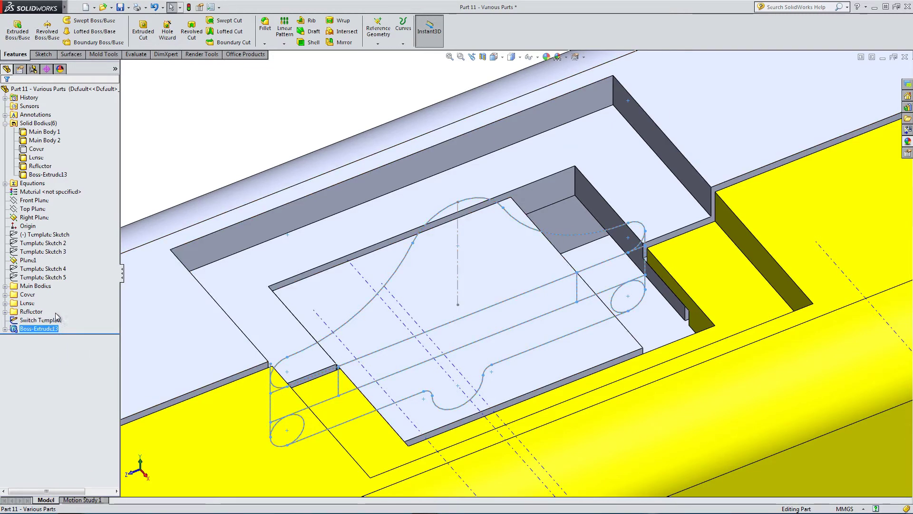
click(208, 116)
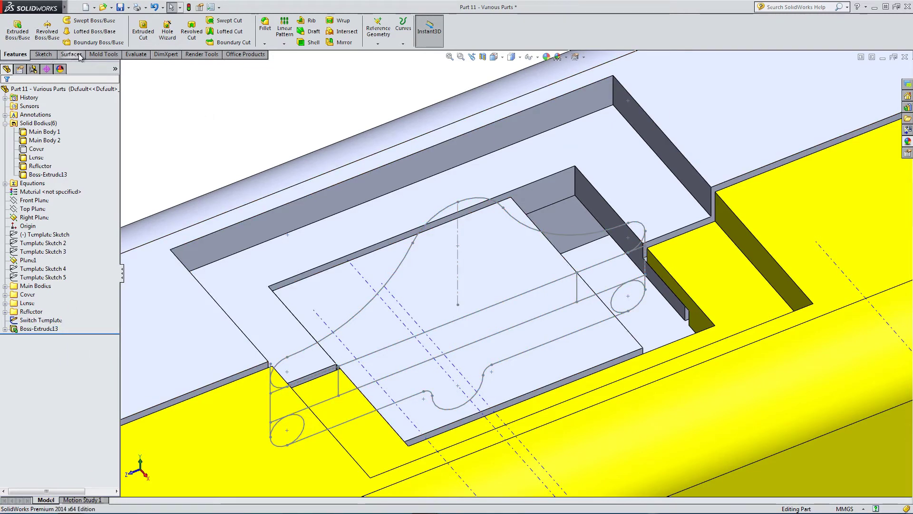
click(43, 54)
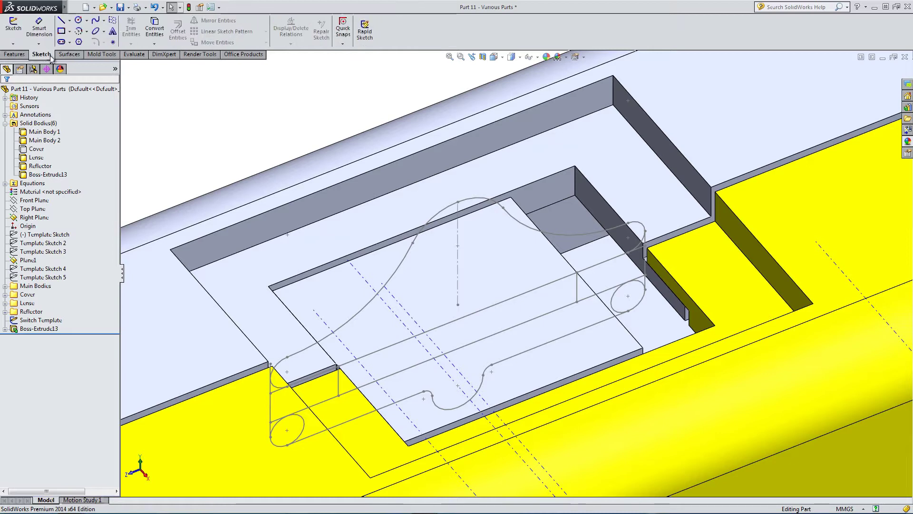
click(13, 28)
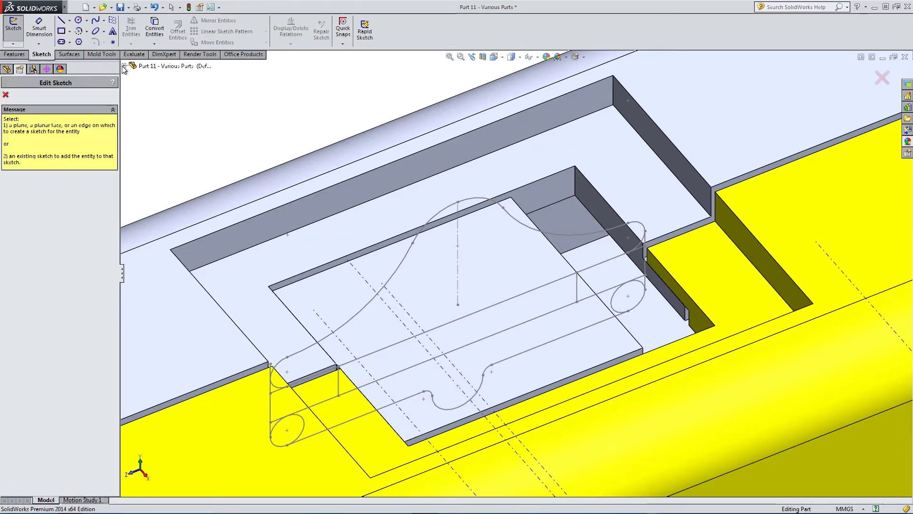
click(151, 144)
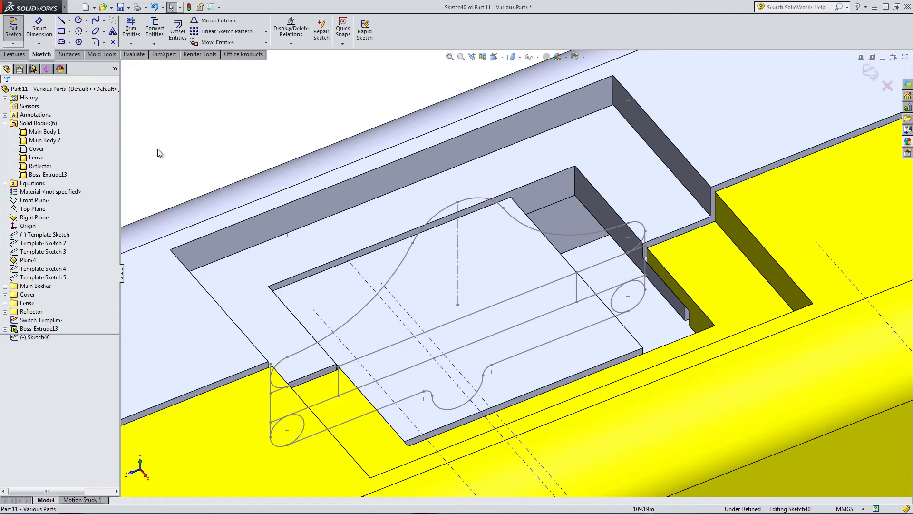
click(48, 320)
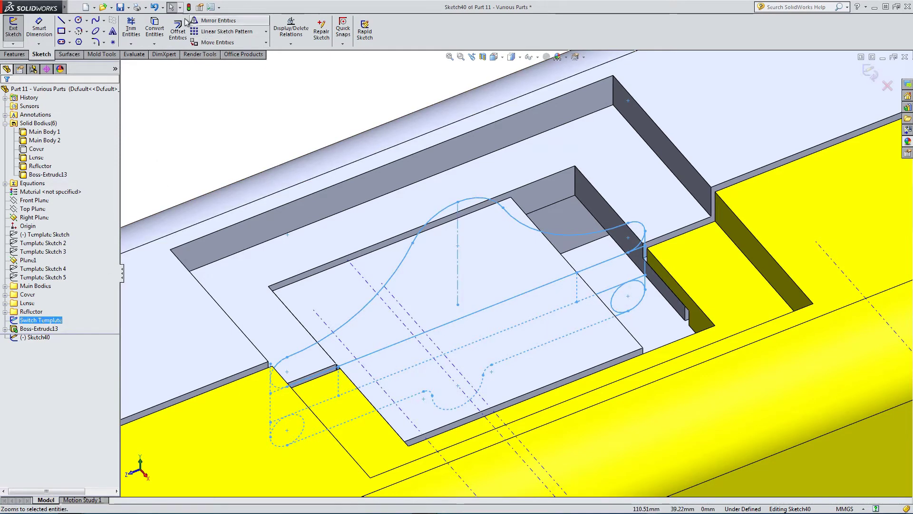
click(156, 28)
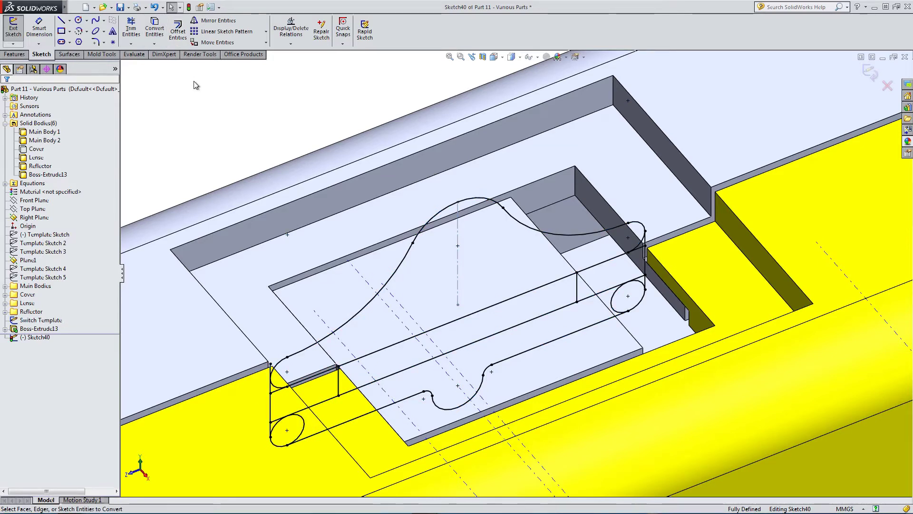
click(29, 192)
click(26, 183)
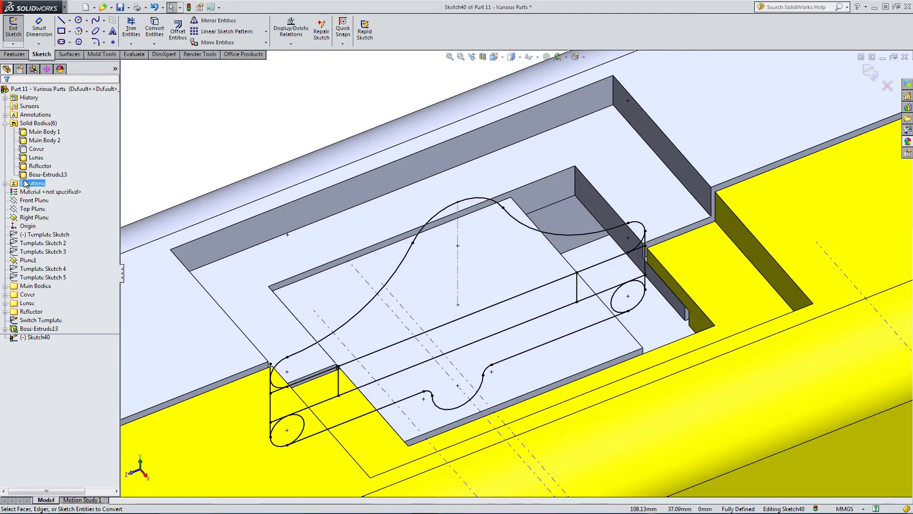
click(15, 53)
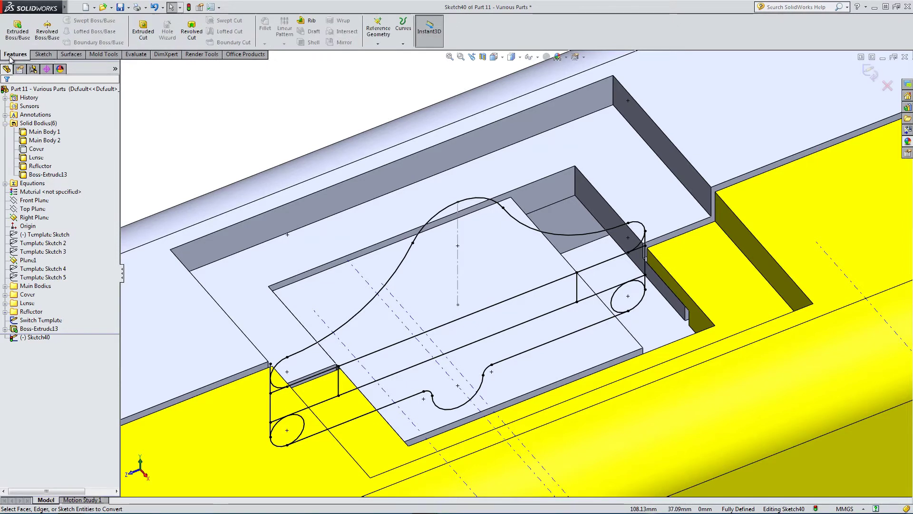
Extrude the four switch regions: curved upper area, lower strip and both ellipses
click(16, 28)
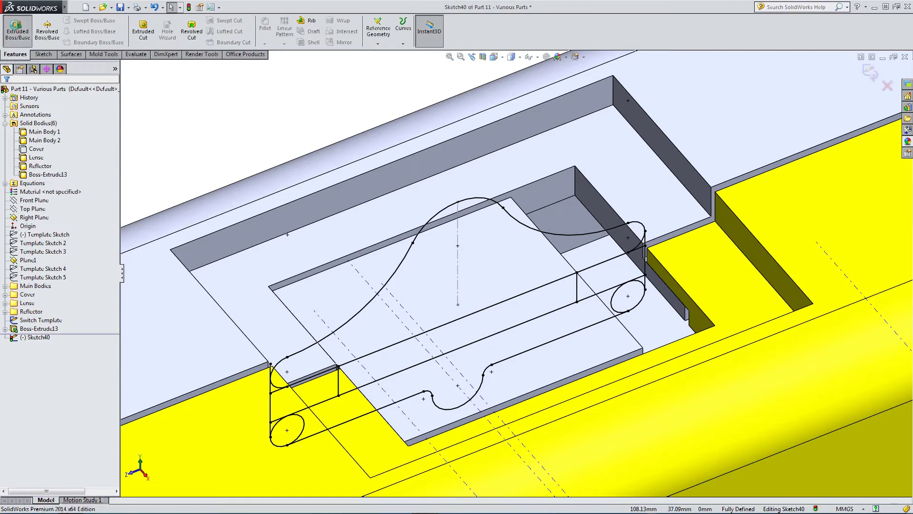
click(511, 232)
click(592, 316)
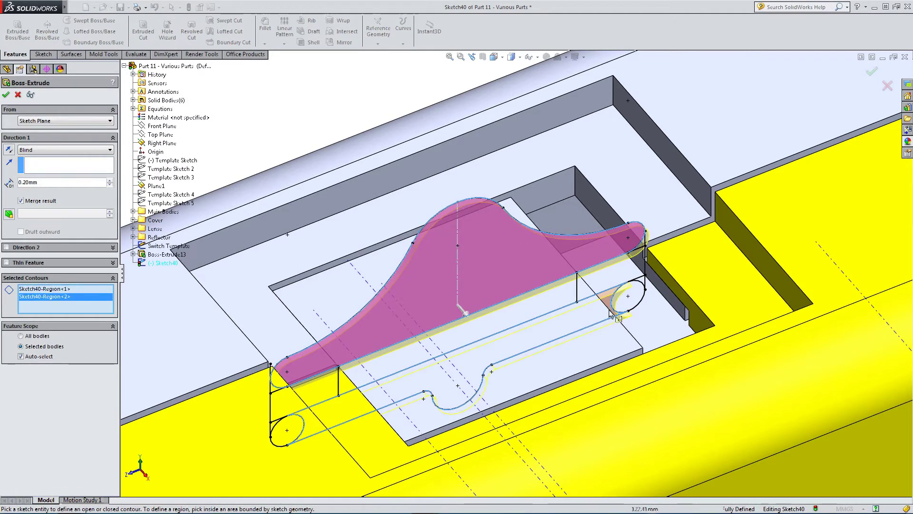
click(627, 299)
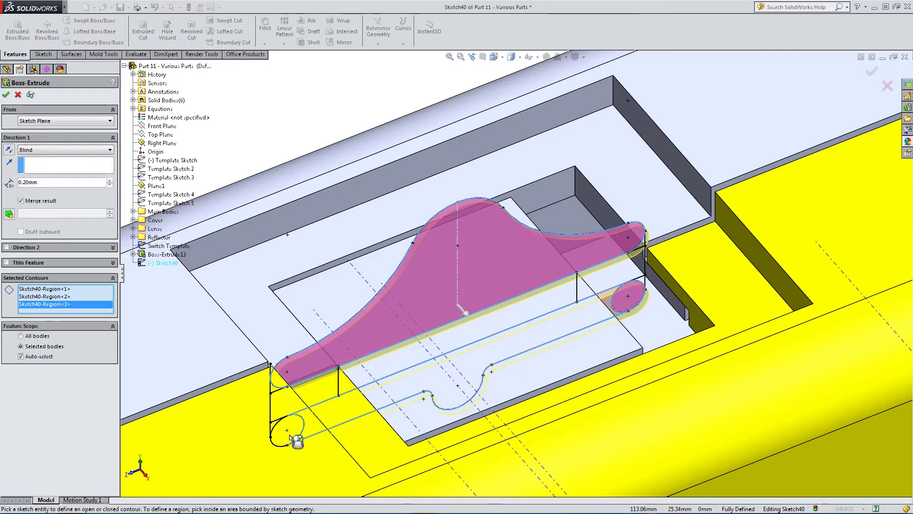
click(304, 430)
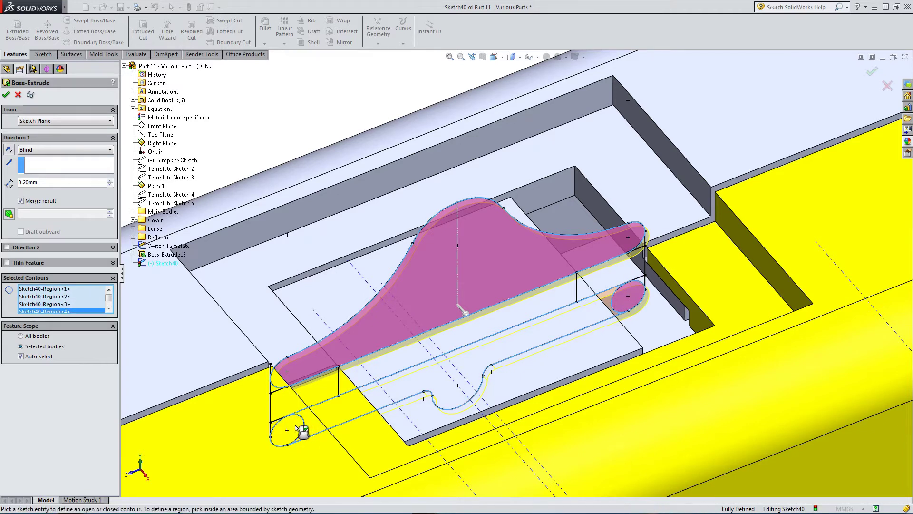
key(z)
mouse_move(316, 432)
middle_down()
mouse_move(441, 445)
mouse_move(544, 394)
mouse_move(536, 344)
middle_up()
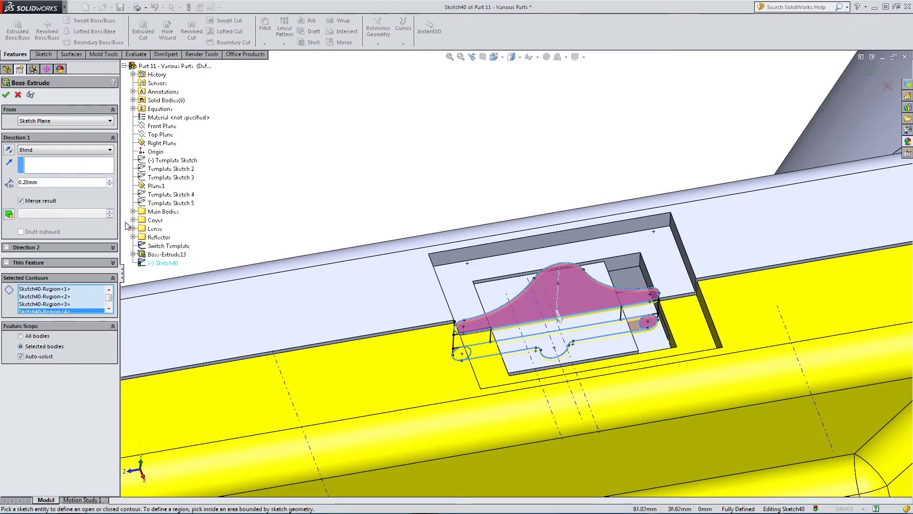
Reverse the extrusion and end it Offset From Surface on the recess face
click(8, 151)
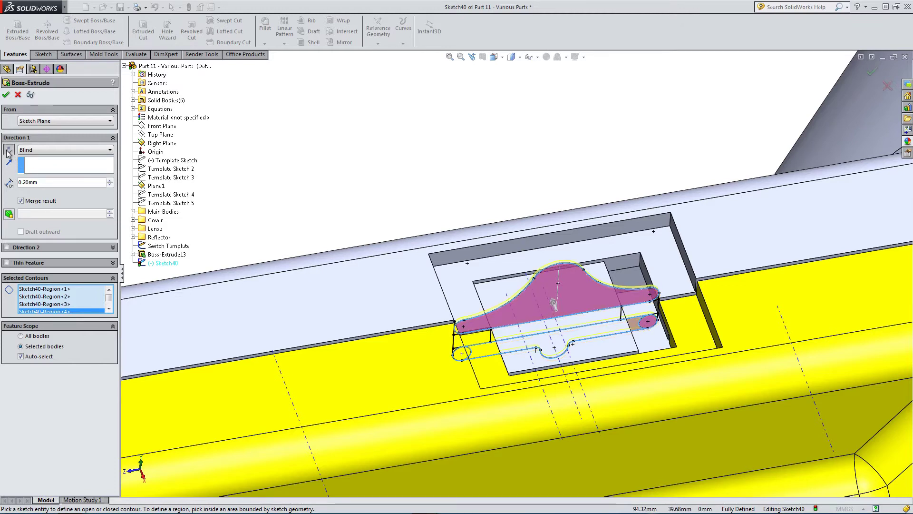
click(35, 151)
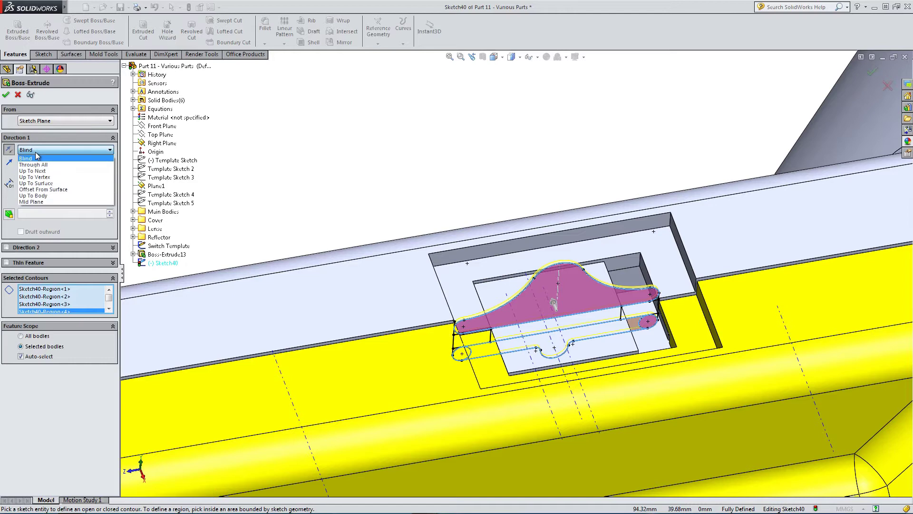
click(38, 190)
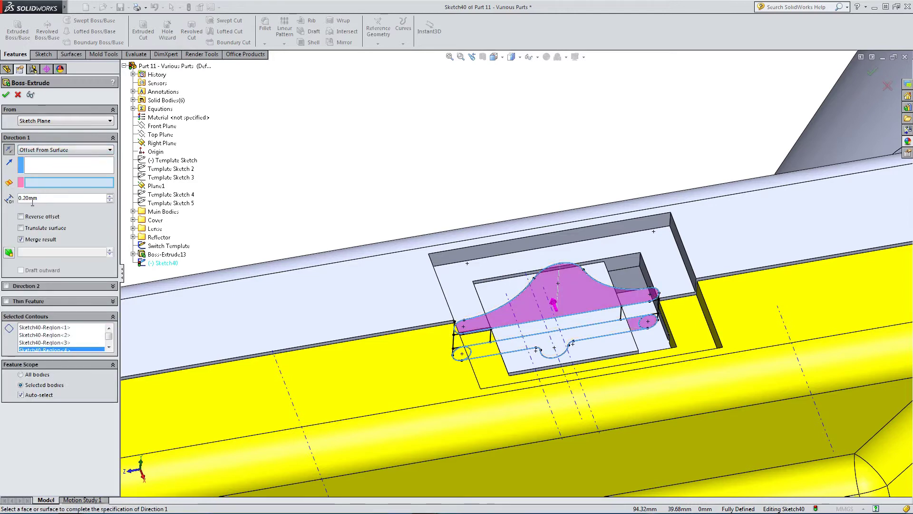
click(544, 242)
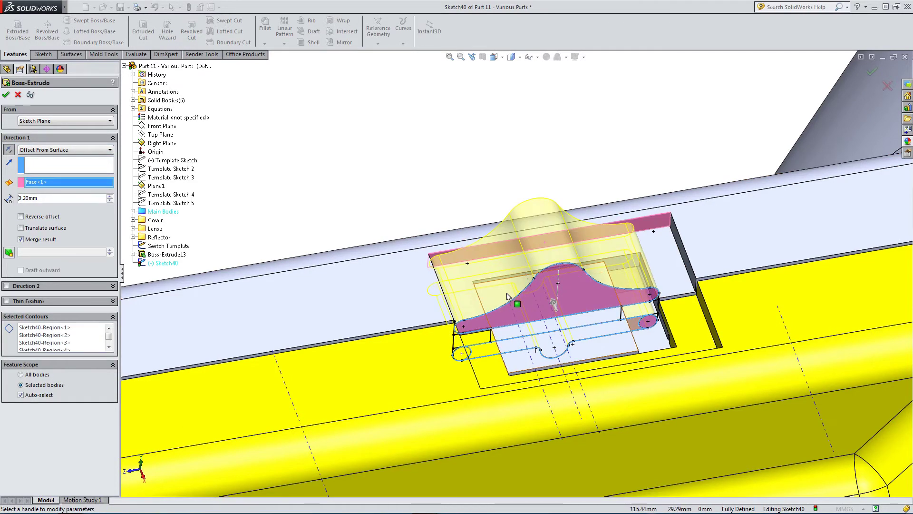
middle_drag(545, 242, 472, 287)
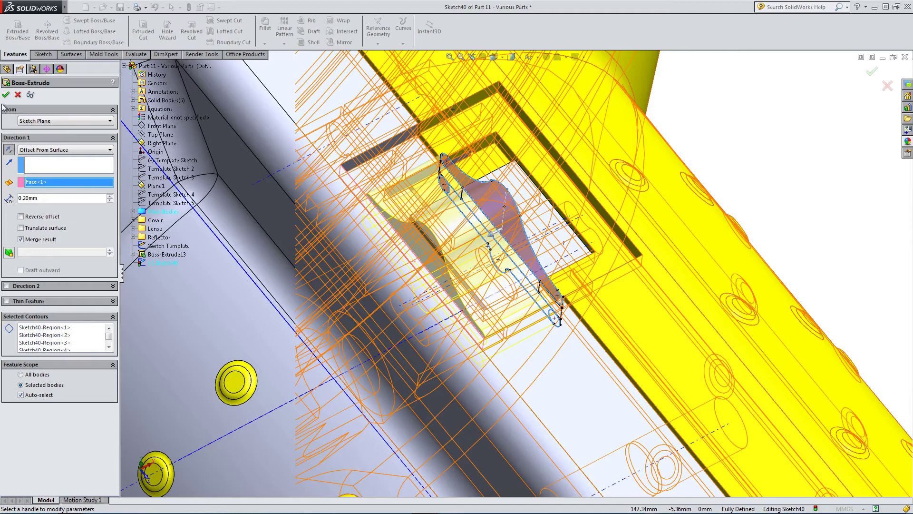
Add a Direction 2 ending 0.20mm offset from Face<2>, merging only into Boss-Extrude13
click(7, 286)
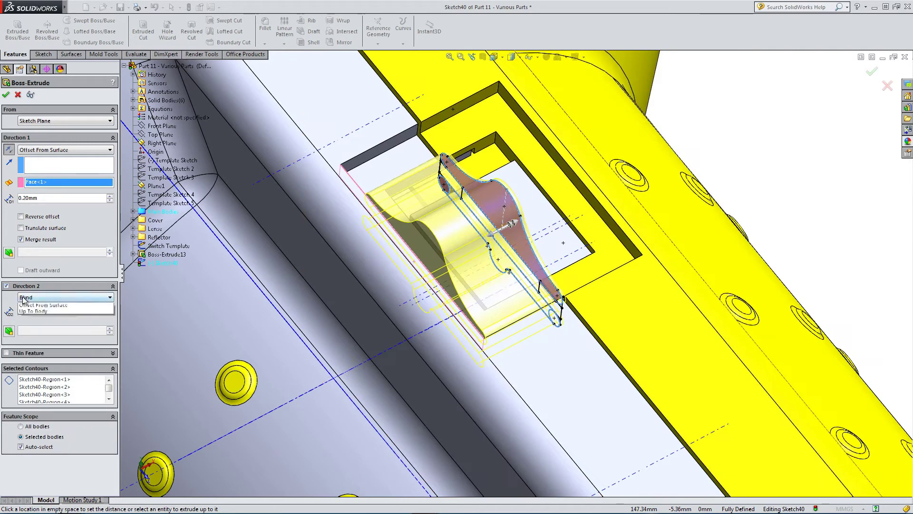
click(25, 297)
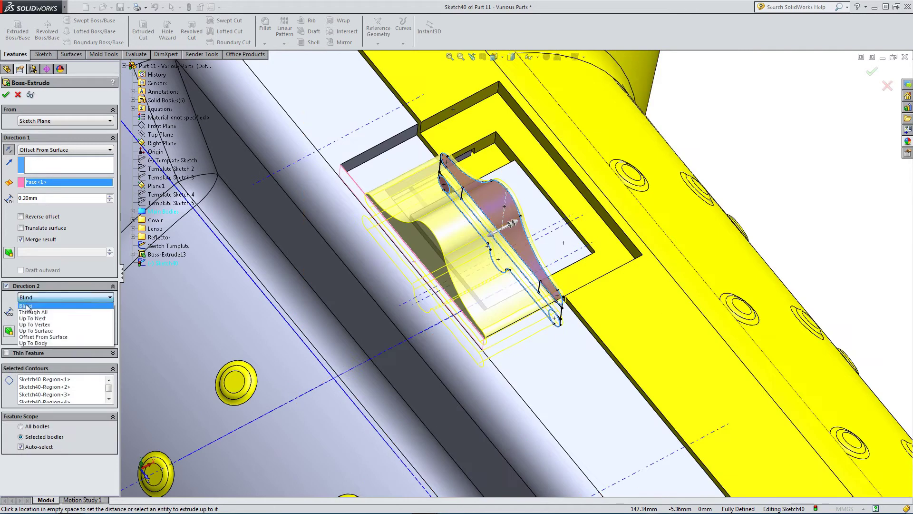
click(29, 337)
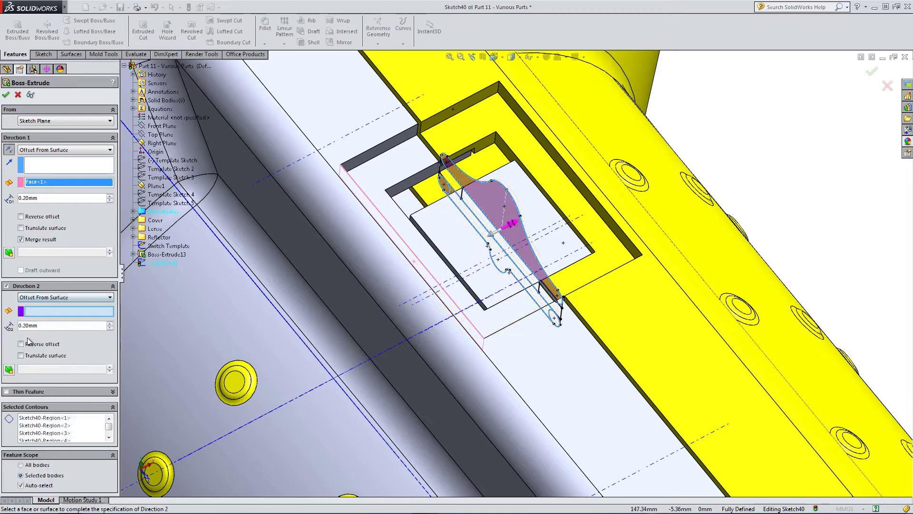
click(577, 181)
middle_drag(580, 184, 563, 134)
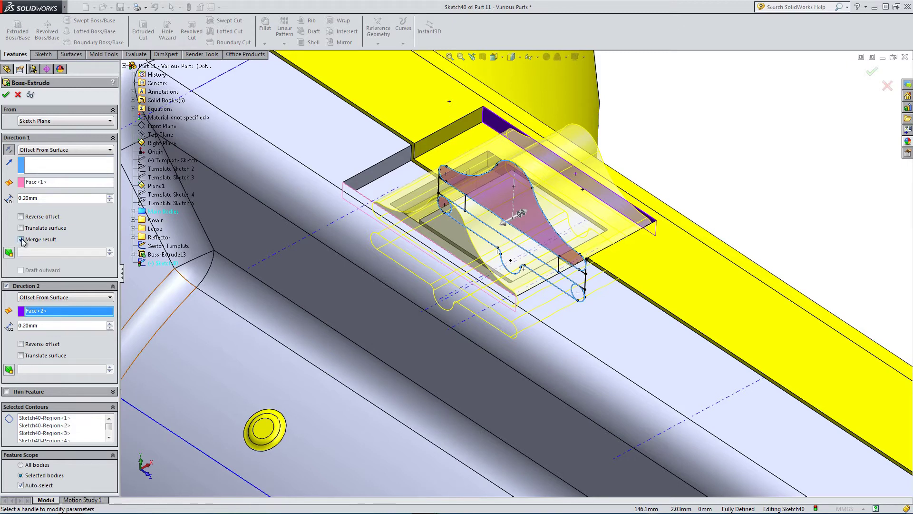
click(36, 418)
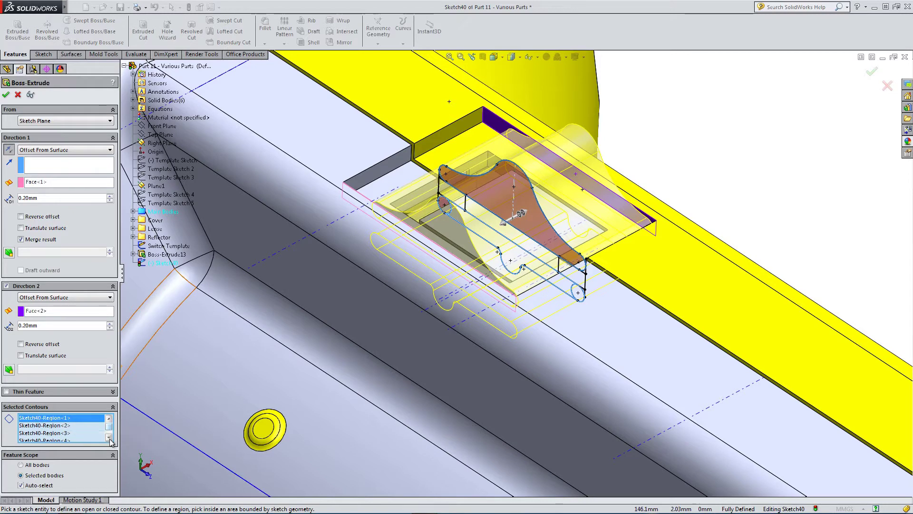
click(21, 485)
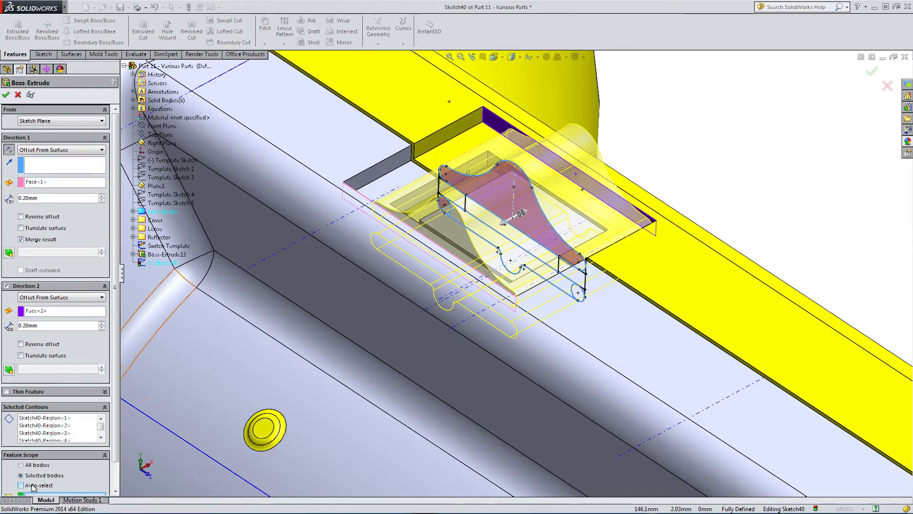
scroll(41, 472, down, 1)
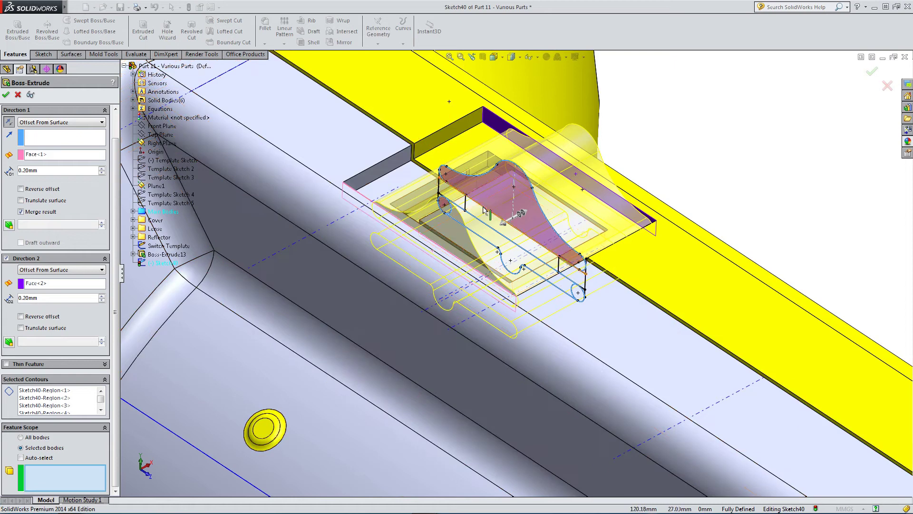
click(447, 232)
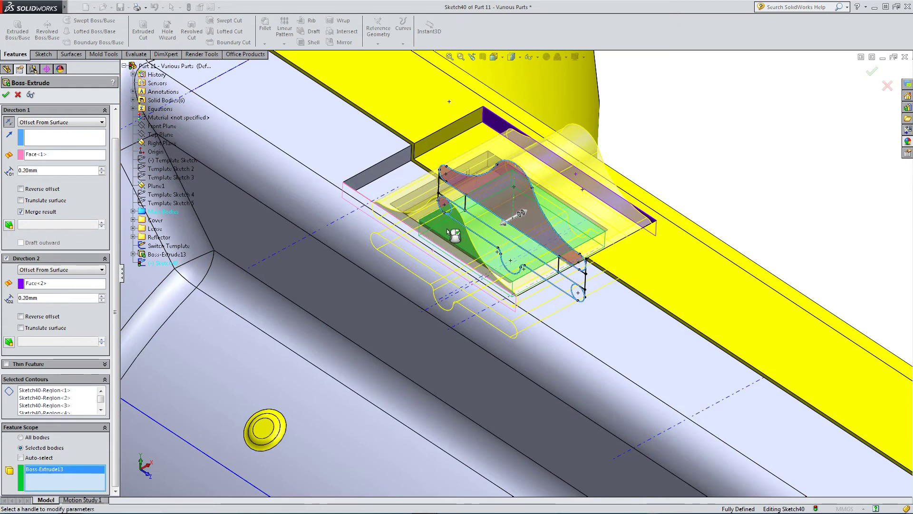
click(6, 96)
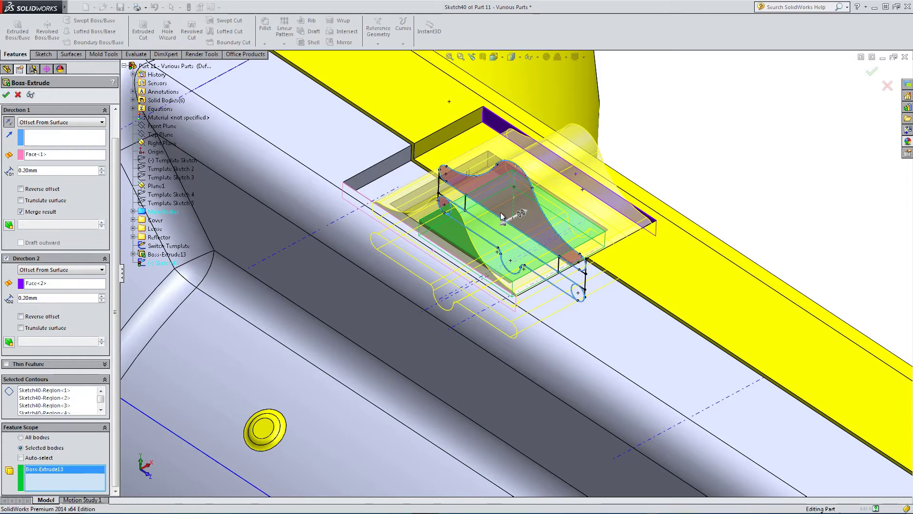
Round the boss's two curved faces with a 0.5mm face fillet, creating Fillet14
click(683, 198)
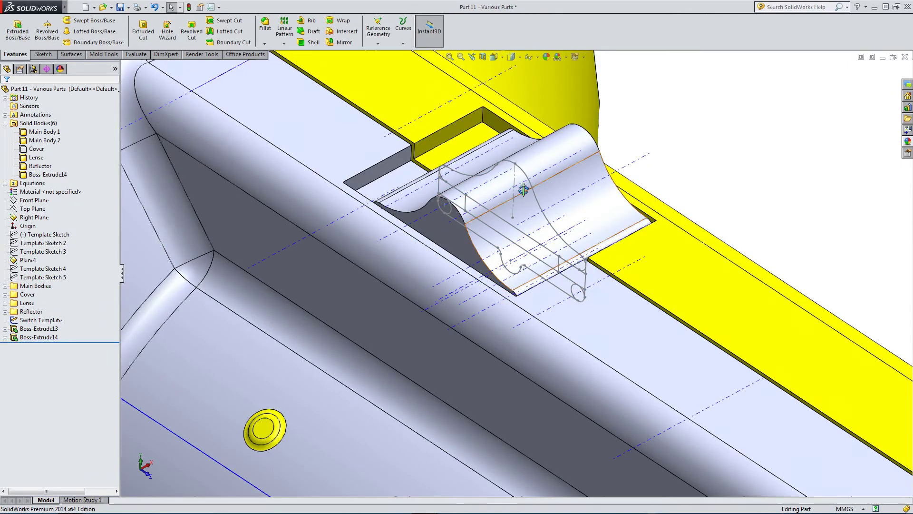
mouse_move(522, 187)
middle_down()
mouse_move(444, 122)
mouse_move(376, 198)
mouse_move(387, 235)
mouse_move(383, 229)
middle_up()
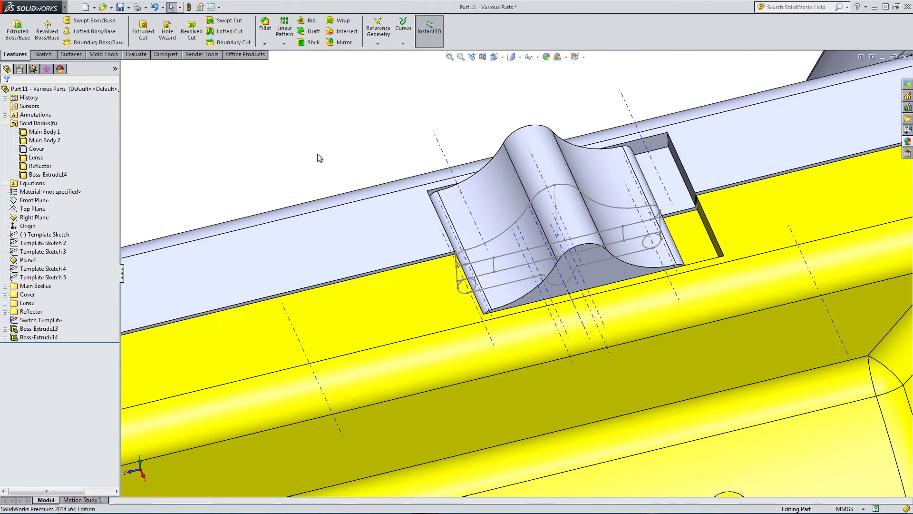
click(264, 27)
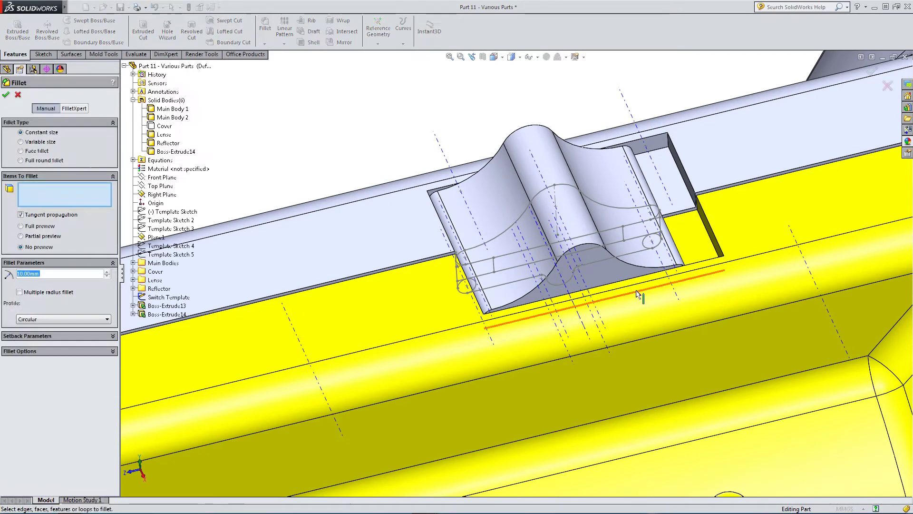
click(603, 275)
middle_drag(580, 259, 380, 210)
click(587, 158)
drag(42, 271, 3, 273)
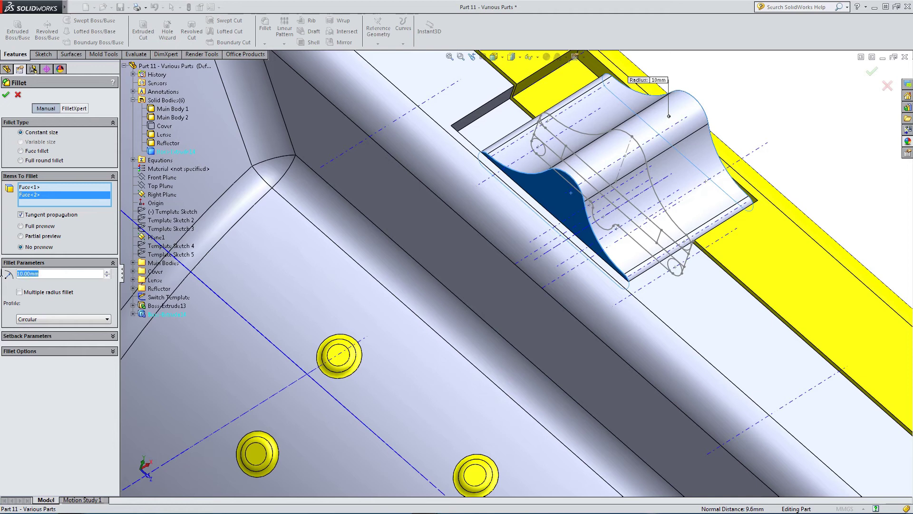
text(0.5)
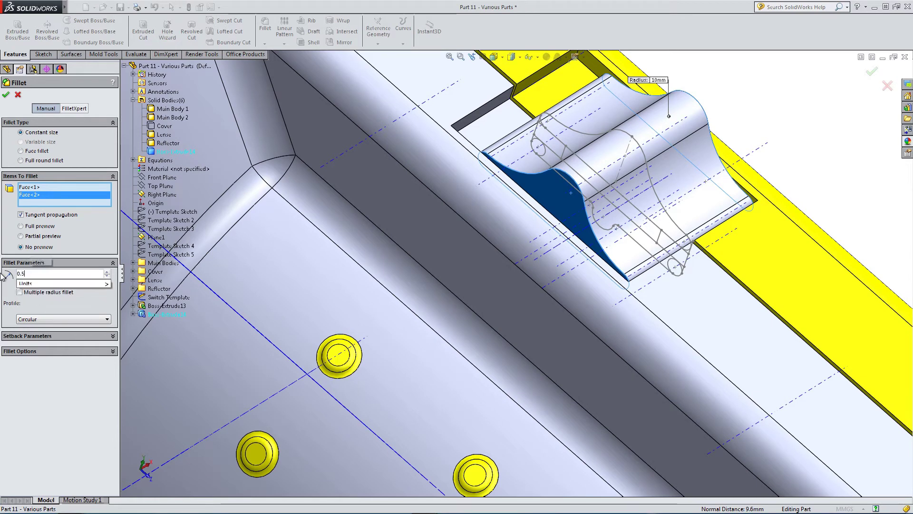
key(Return)
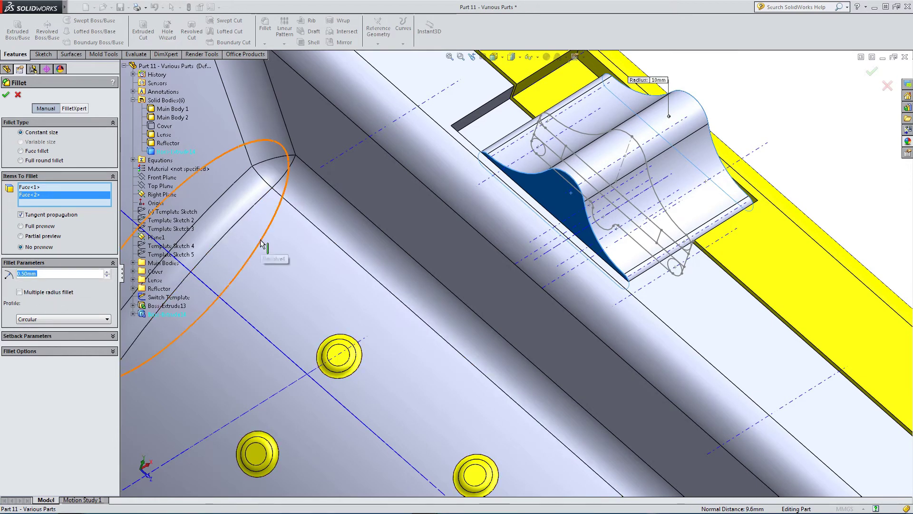
key(Return)
middle_drag(550, 197, 387, 180)
key(Escape)
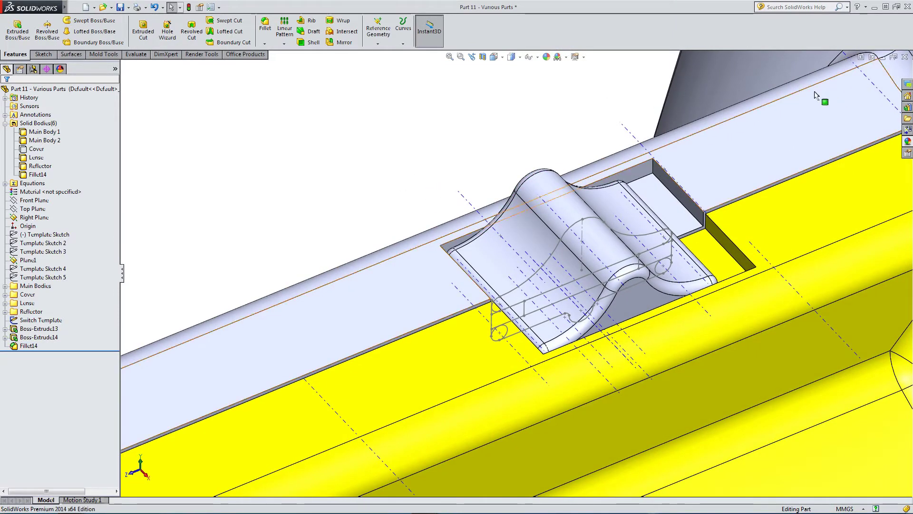
Apply a white appearance to the whole switch boss body
right_click(545, 195)
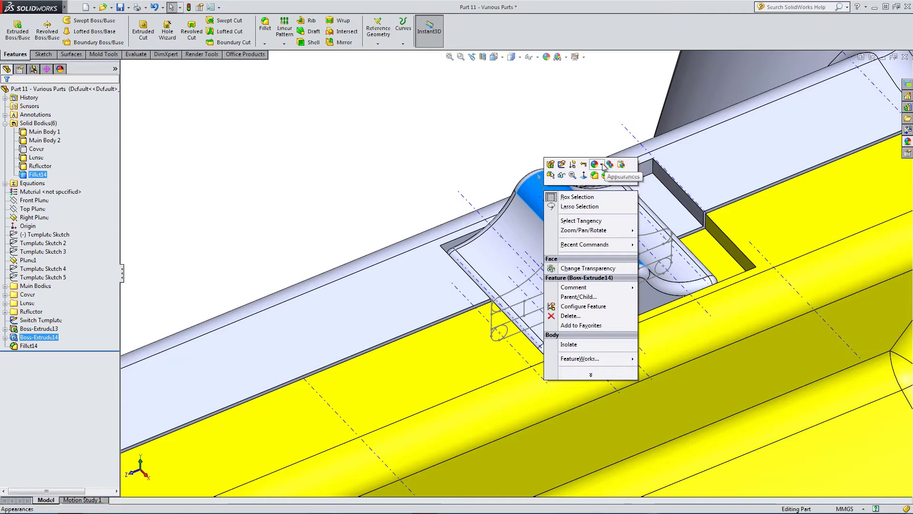
click(602, 165)
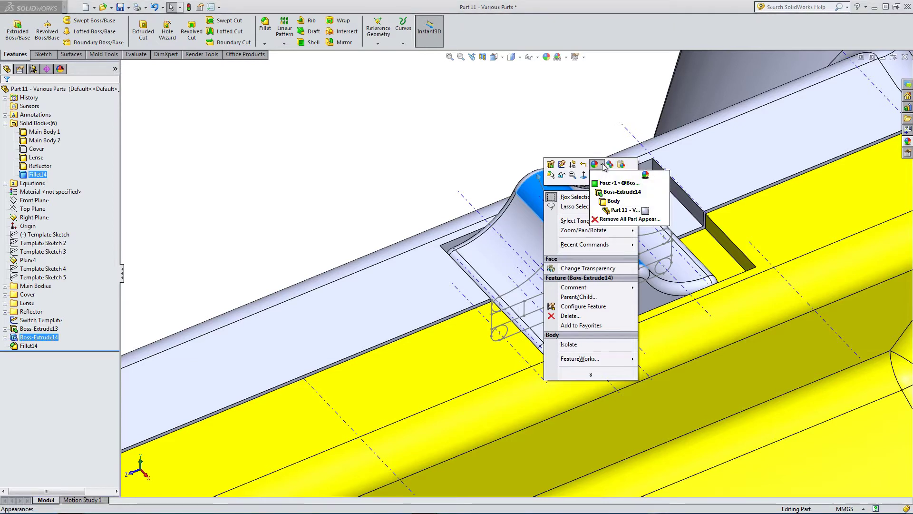
click(613, 200)
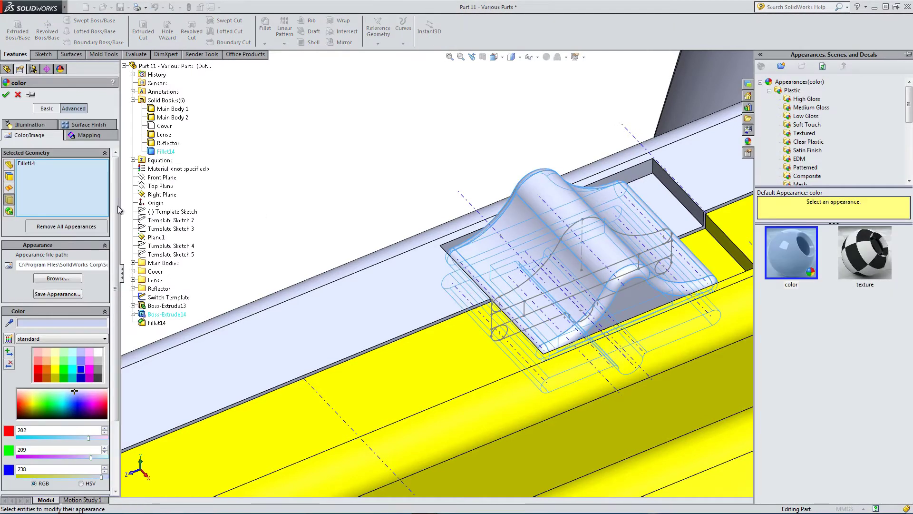
click(97, 352)
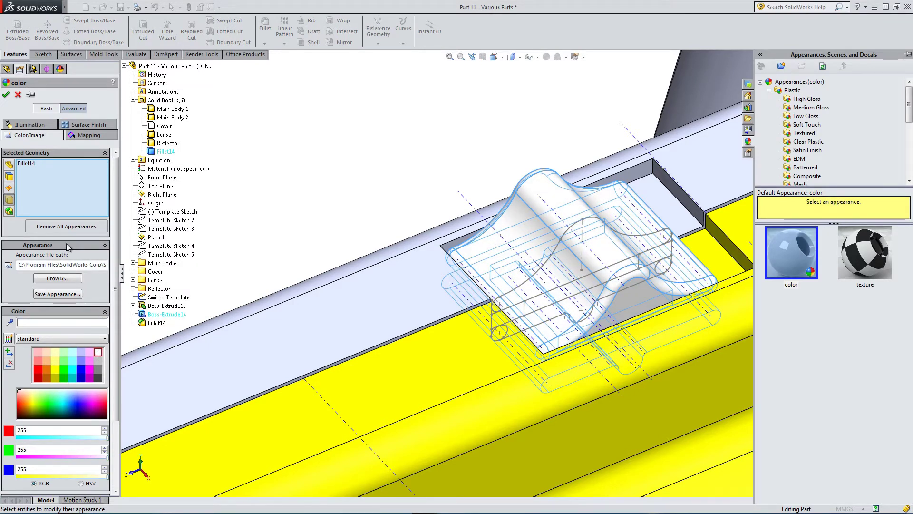
click(6, 96)
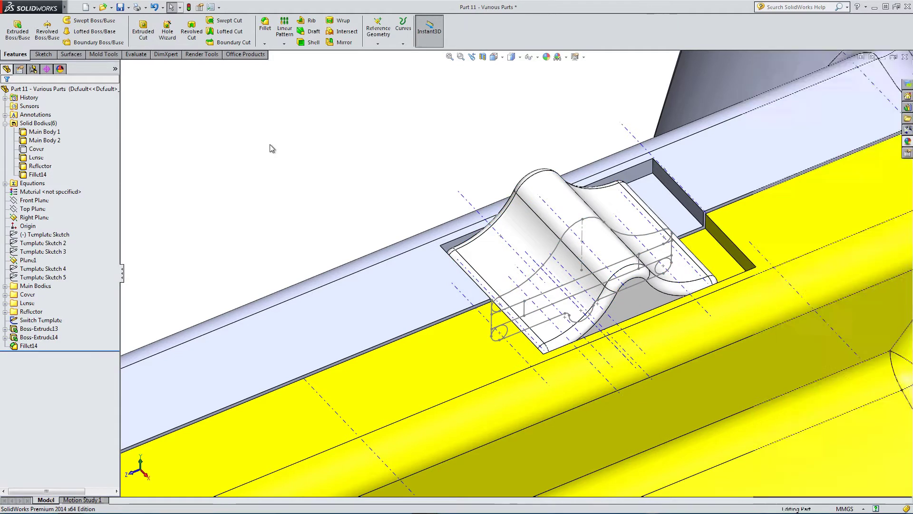
Hide the temporary axis lines and select the yellow Main Body 1 housing face
click(533, 60)
click(544, 82)
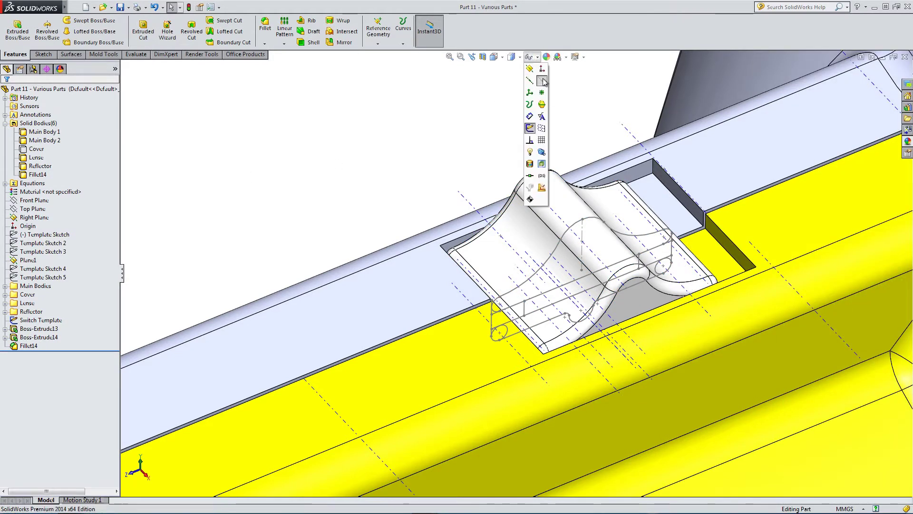
middle_drag(388, 172, 333, 191)
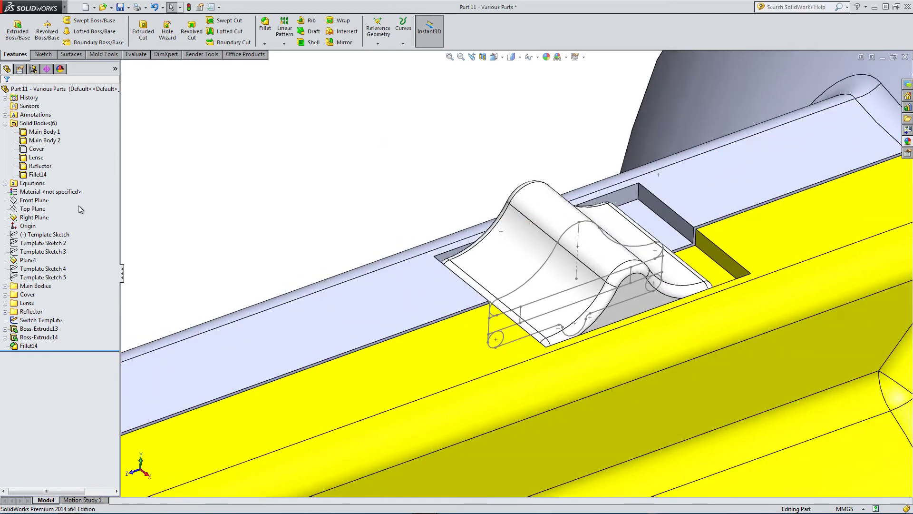
click(29, 328)
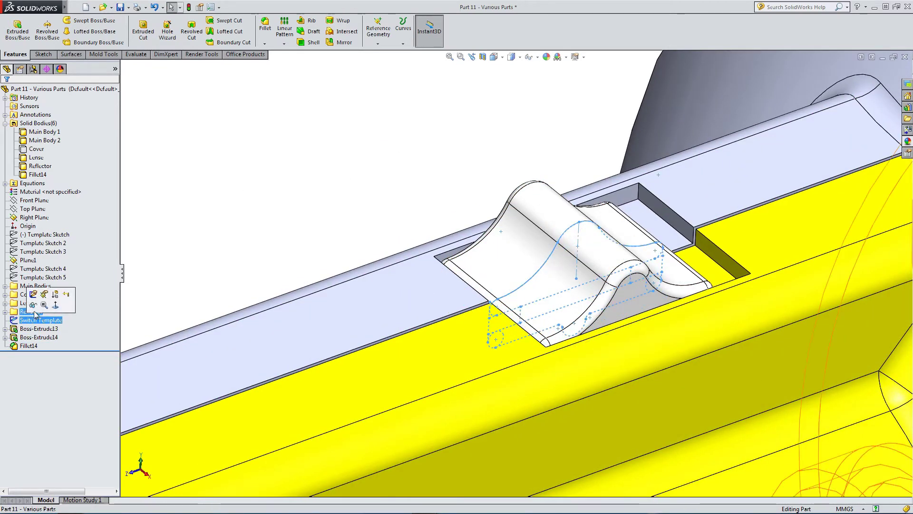
key(Escape)
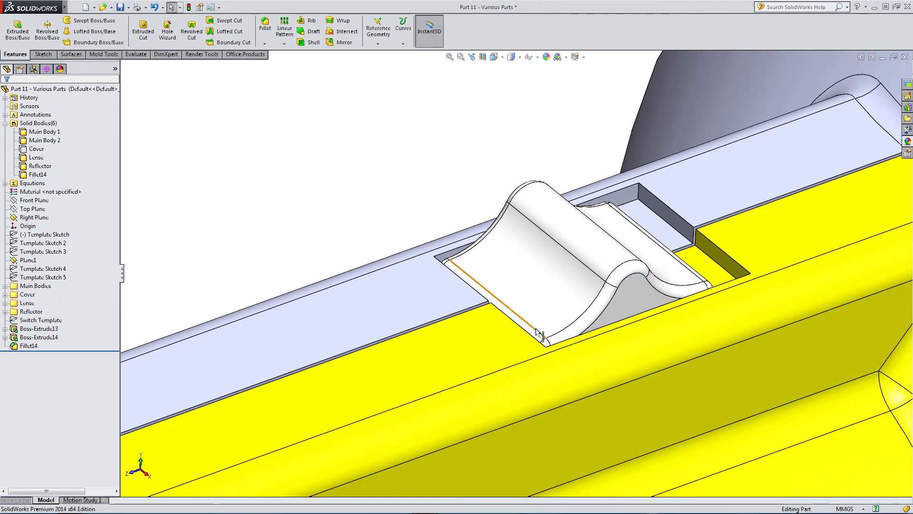
click(654, 350)
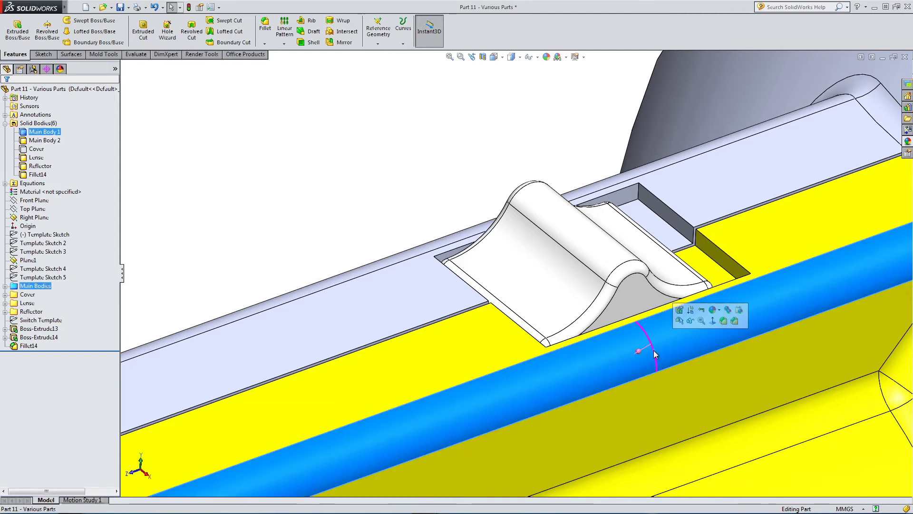
Hide the yellow Main Body 1 housing and edit the clip's Fillet14
click(694, 322)
middle_drag(638, 347, 547, 265)
scroll(618, 347, down, 4)
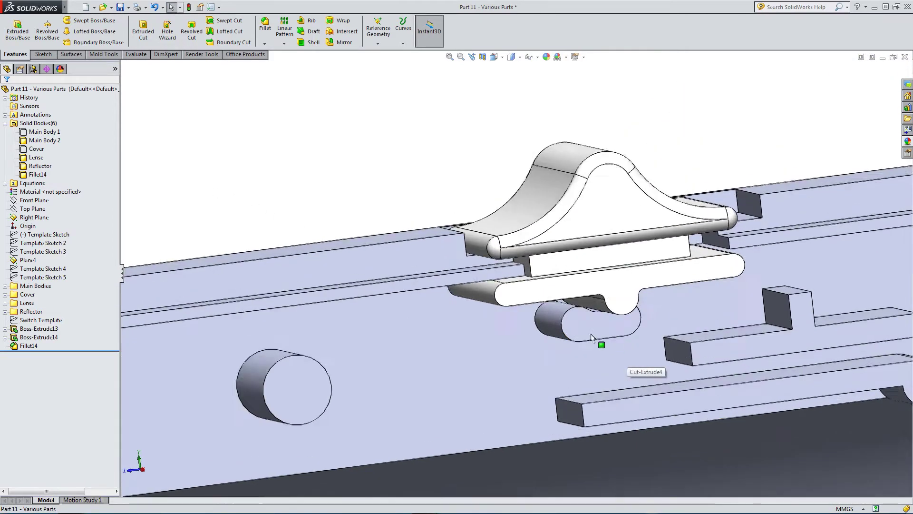
click(486, 220)
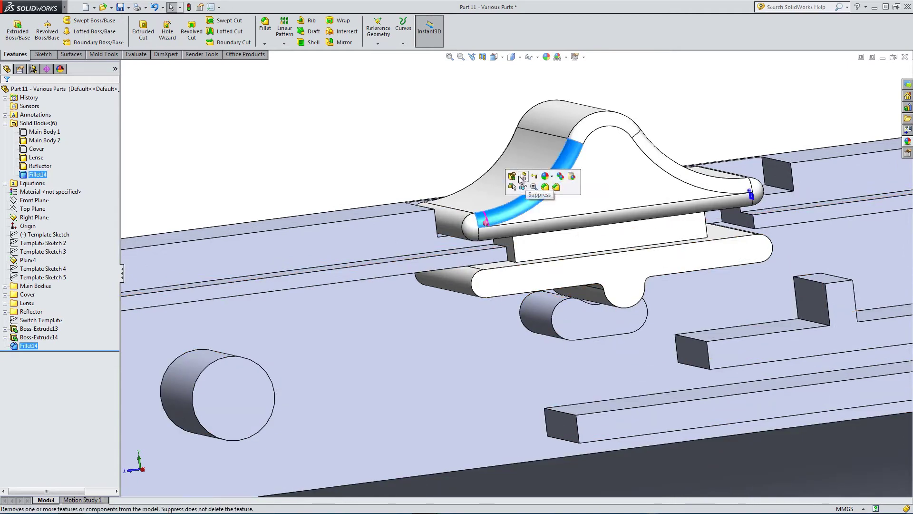
click(514, 179)
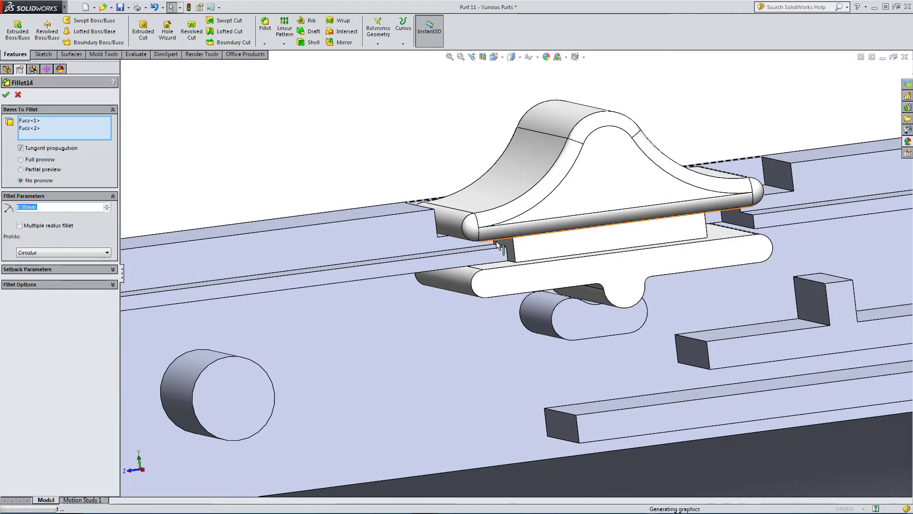
Add the lower bar faces, including the hidden one via Select Other, to Fillet14
click(492, 289)
middle_drag(492, 288, 397, 228)
scroll(761, 320, down, 5)
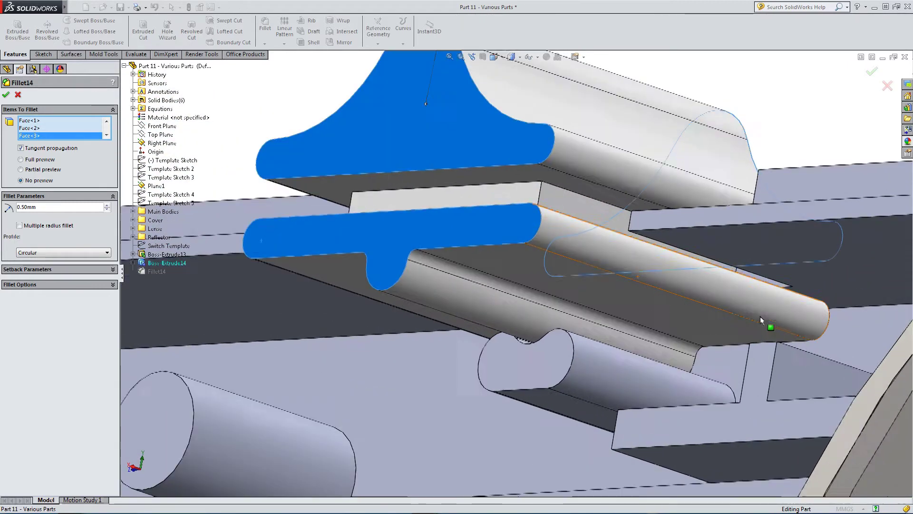
scroll(761, 320, down, 2)
right_click(797, 329)
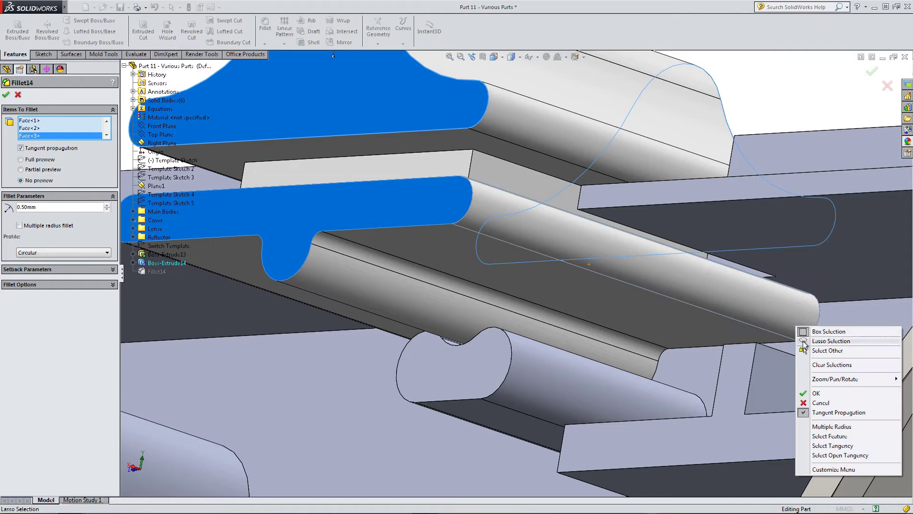
click(806, 352)
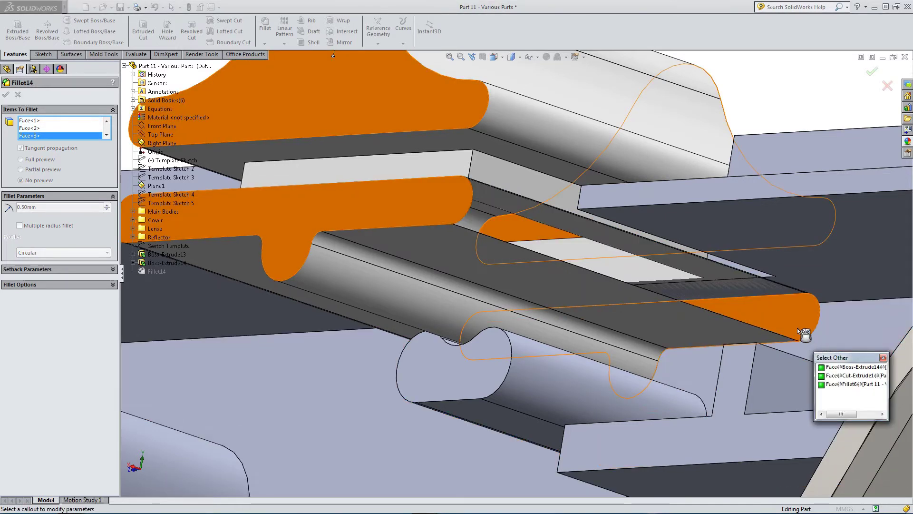
click(802, 333)
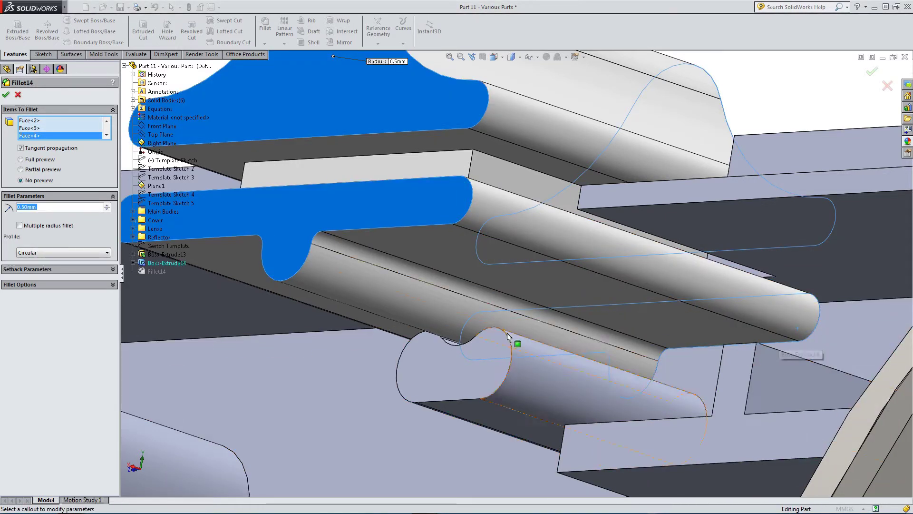
click(6, 98)
Group the features from Switch Template through Fillet14 into a new folder named Switch
scroll(407, 241, up, 4)
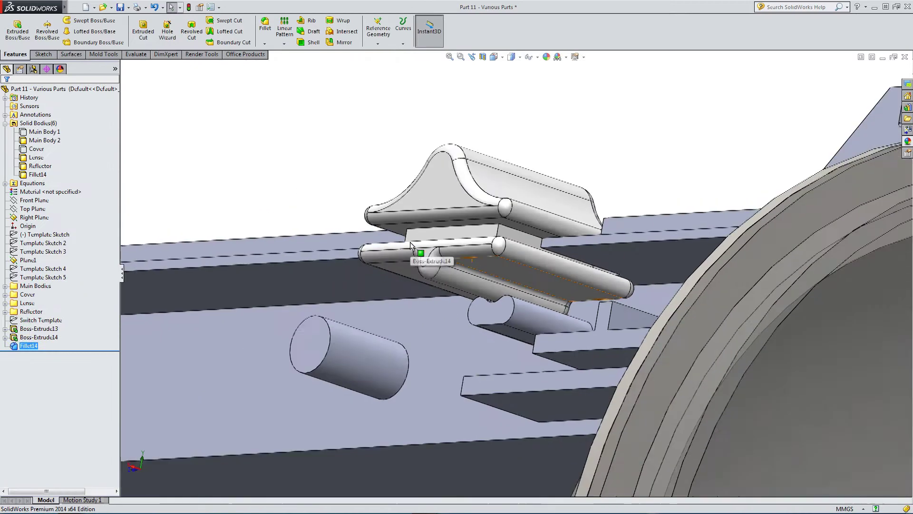
middle_drag(410, 241, 483, 306)
scroll(454, 293, up, 5)
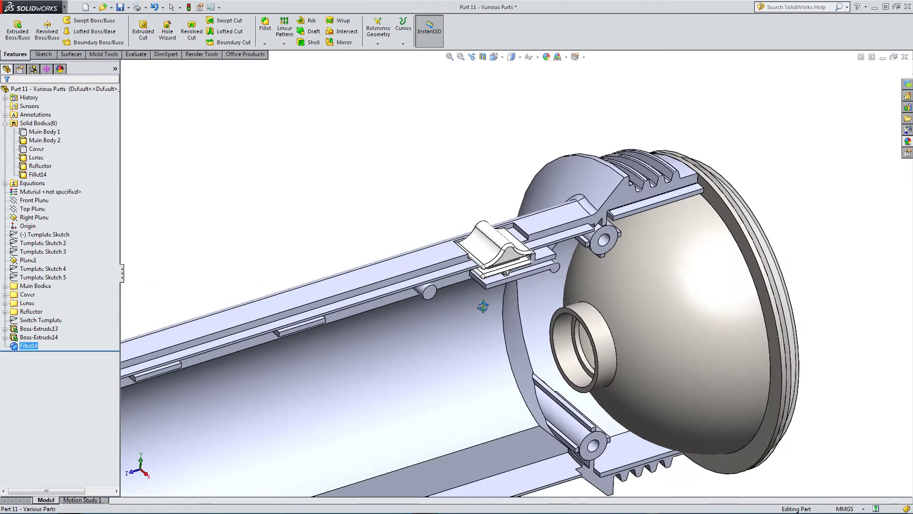
scroll(495, 340, up, 2)
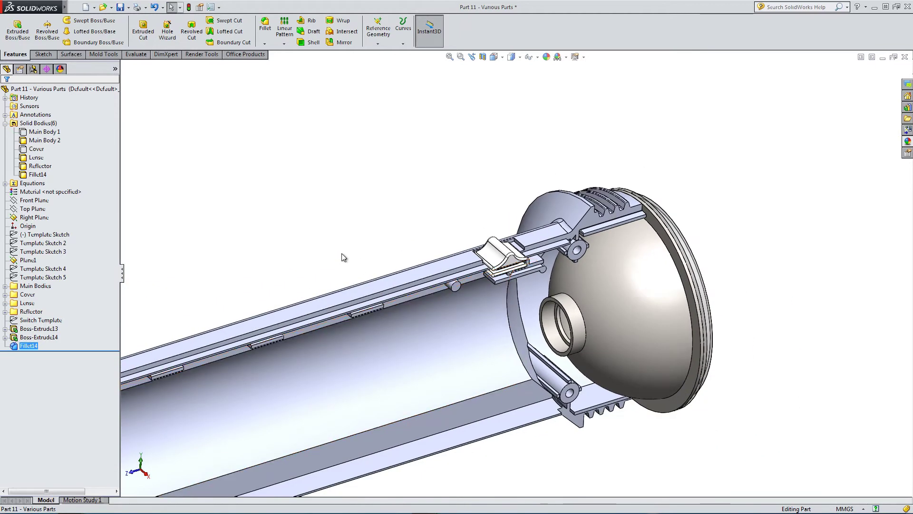
shift+click(41, 320)
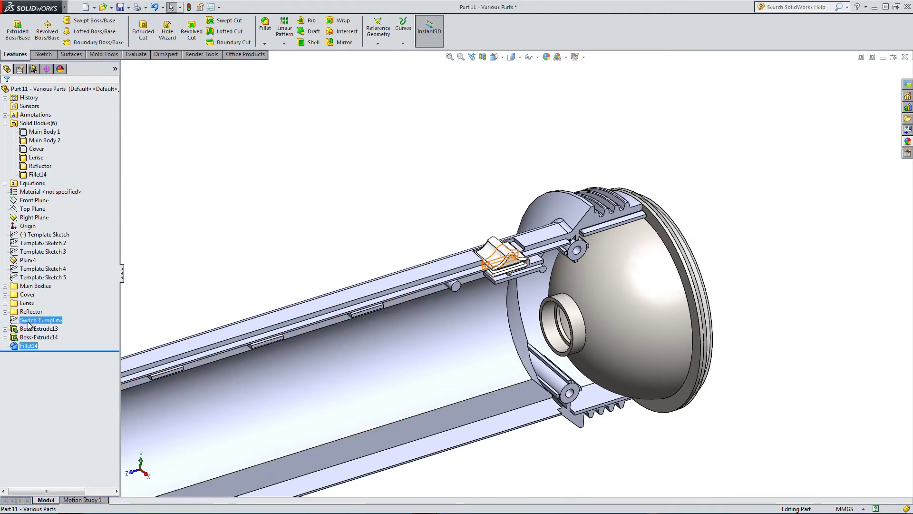
right_click(29, 347)
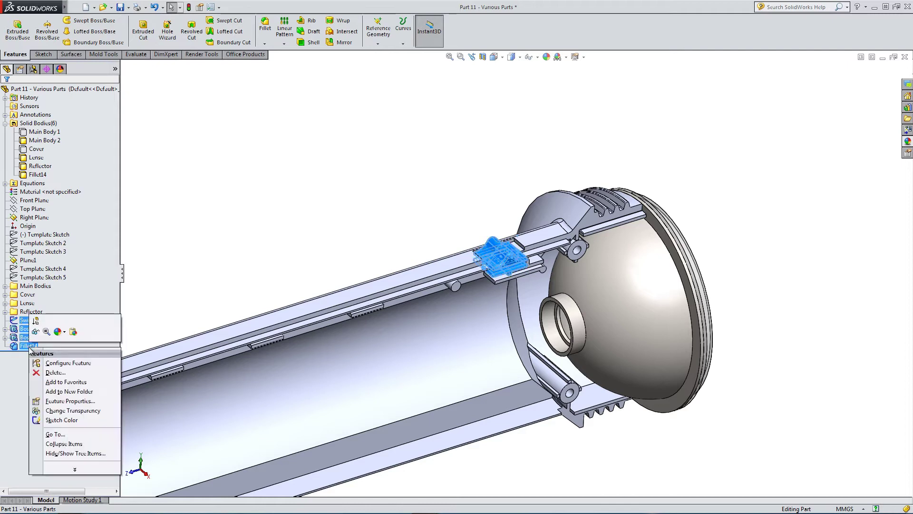
click(60, 391)
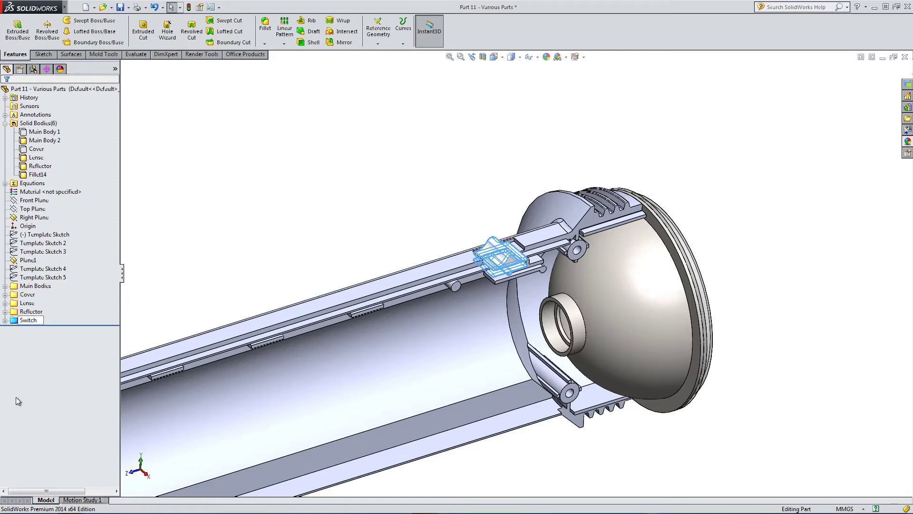
click(230, 290)
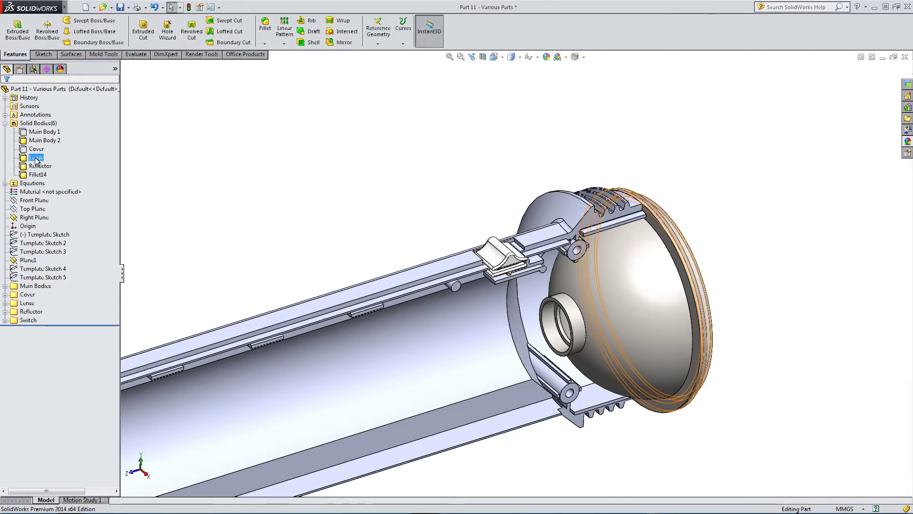
Rename the Fillet14 solid body to Switch
click(38, 175)
click(38, 175)
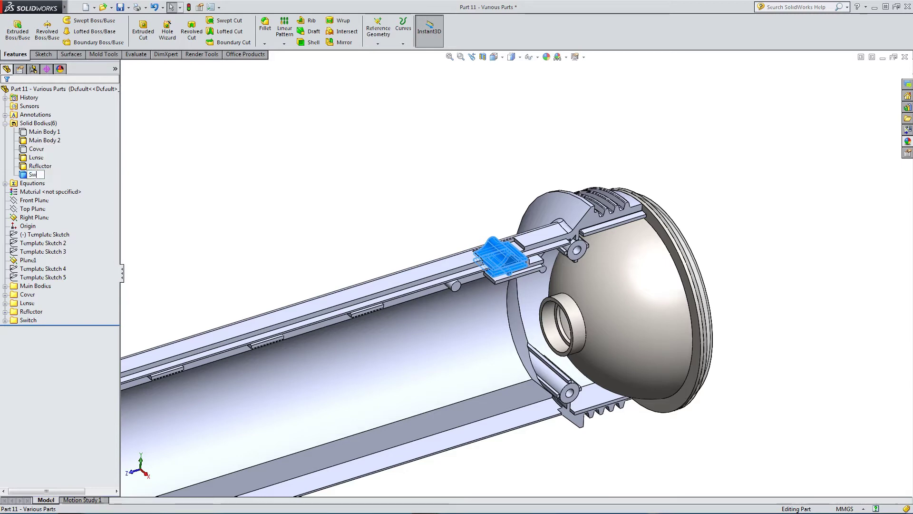
click(247, 210)
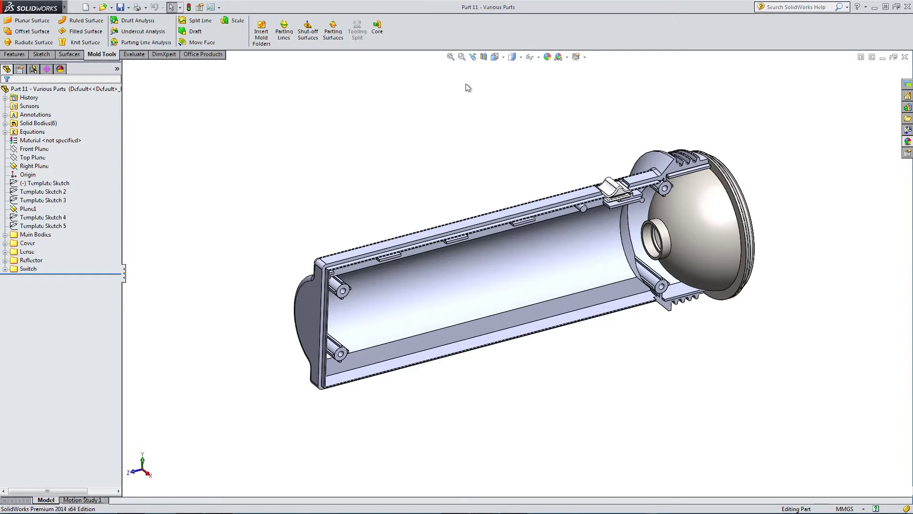
Switch to the Right view and show the Template Sketch geometry on the model
click(492, 60)
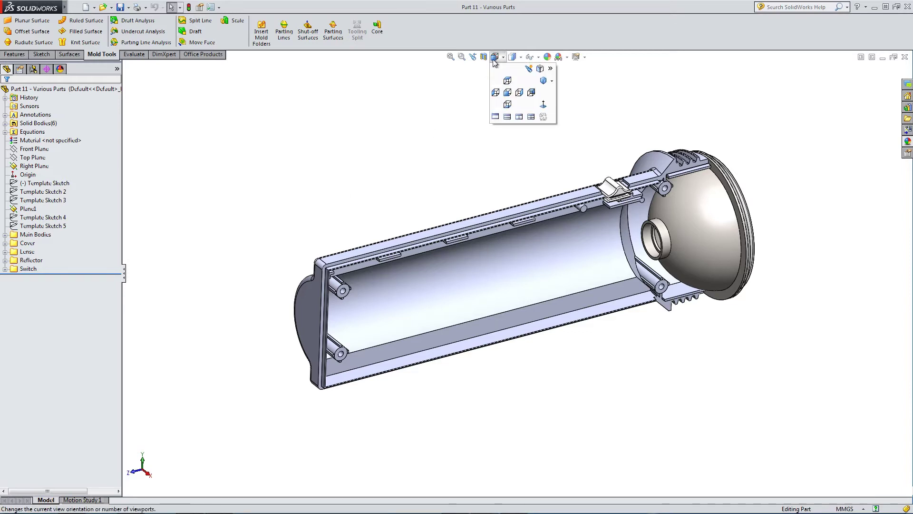
click(518, 93)
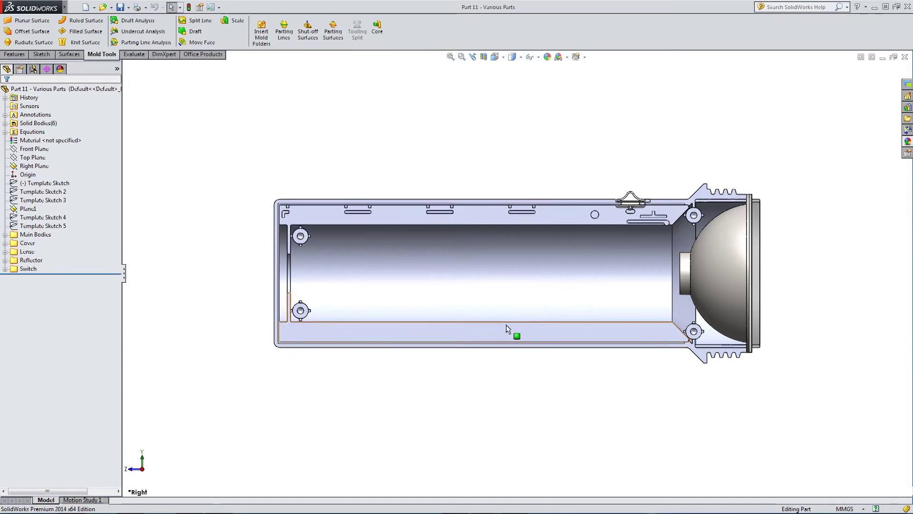
scroll(507, 328, down, 3)
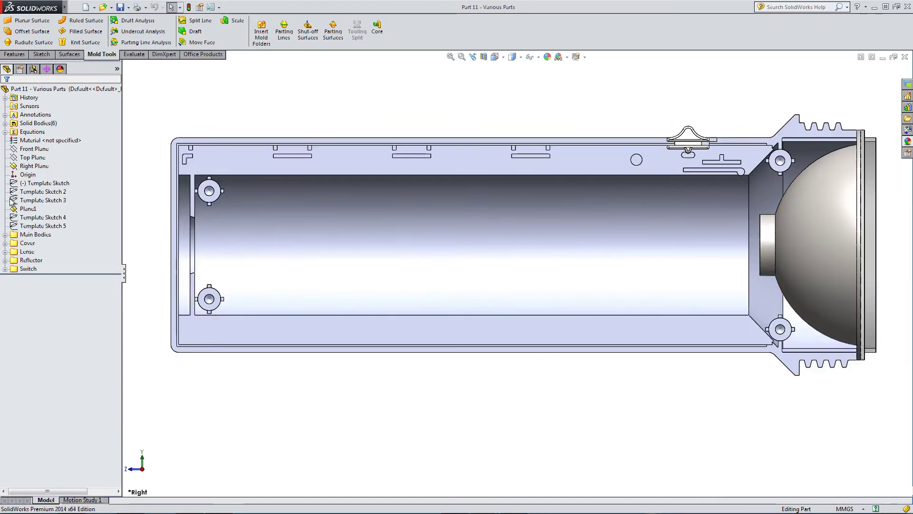
click(28, 183)
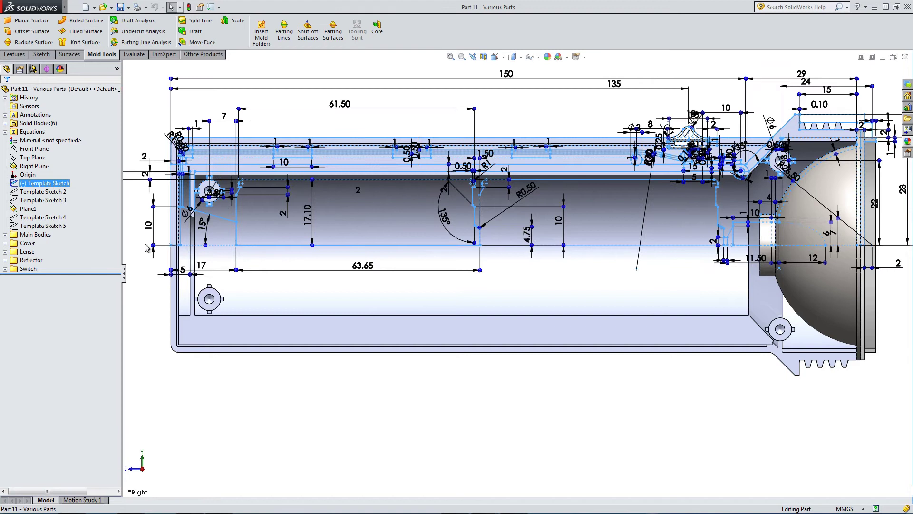
click(331, 393)
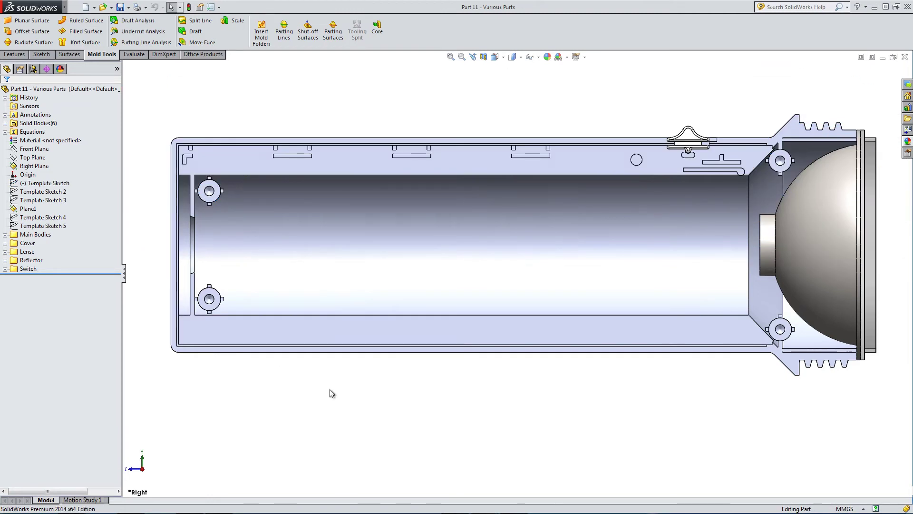
Begin a new sketch on the Right Plane
click(32, 166)
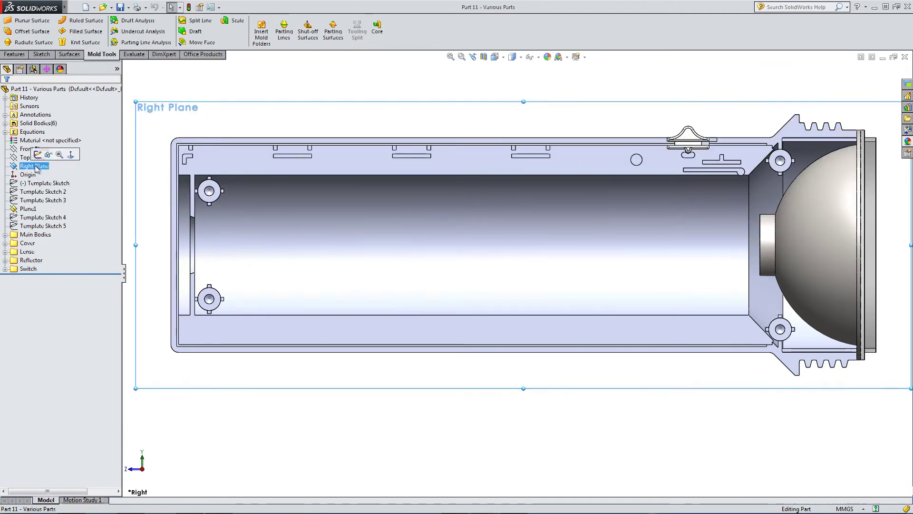
click(38, 54)
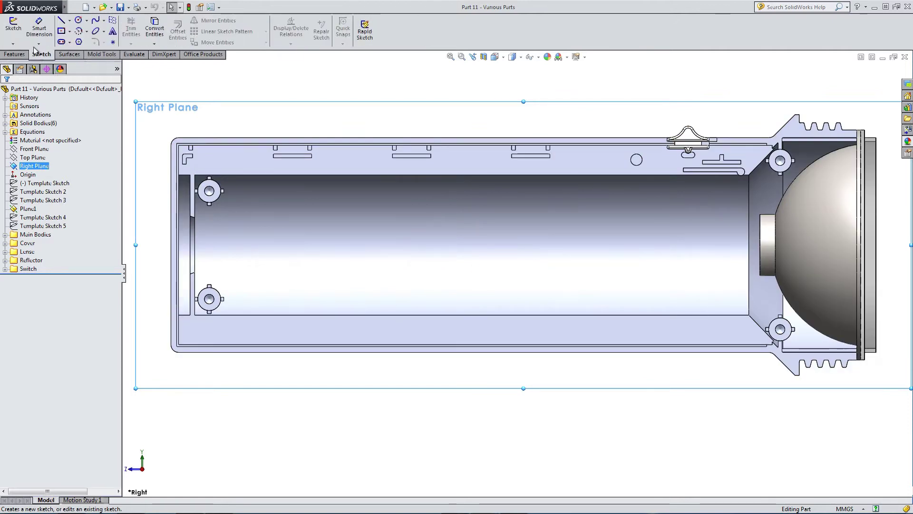
click(13, 25)
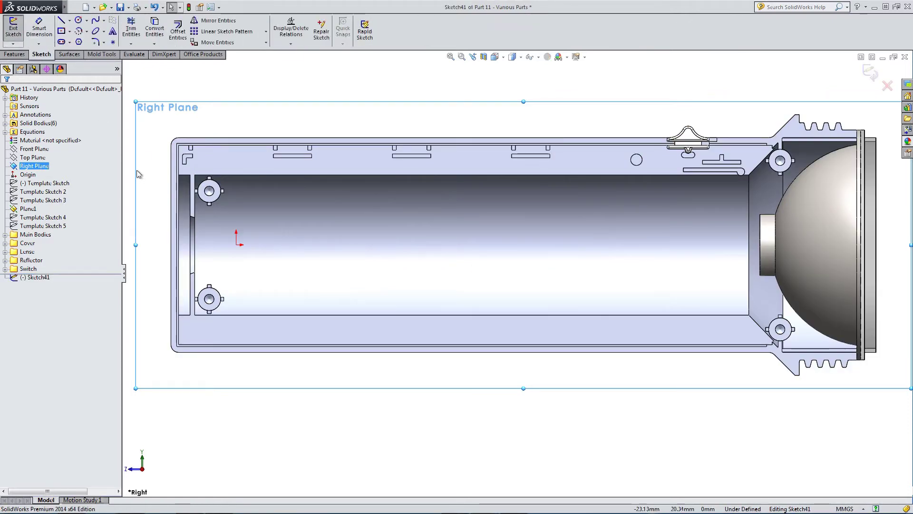
Delete the leftover sketch lines at the left end, along the top wall and at the headlamp end
click(47, 184)
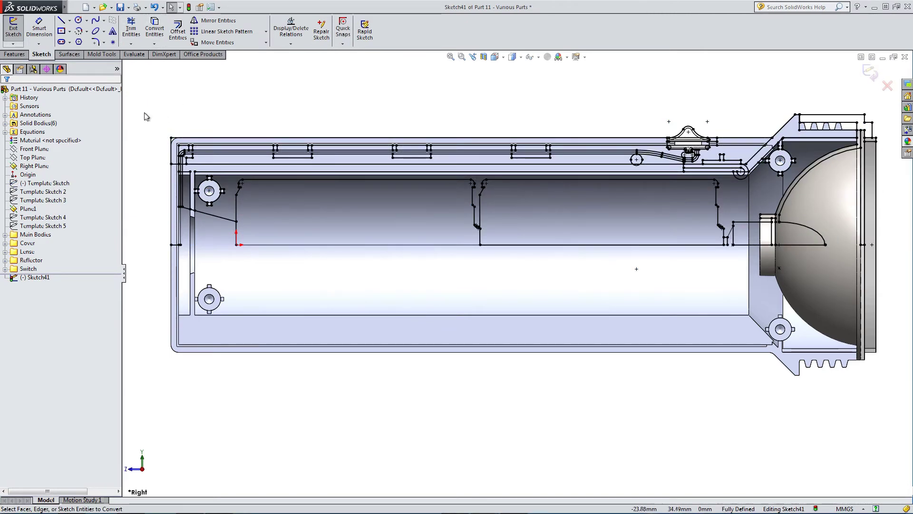
mouse_move(146, 117)
mouse_down()
mouse_move(188, 281)
mouse_move(207, 300)
mouse_up()
key(Delete)
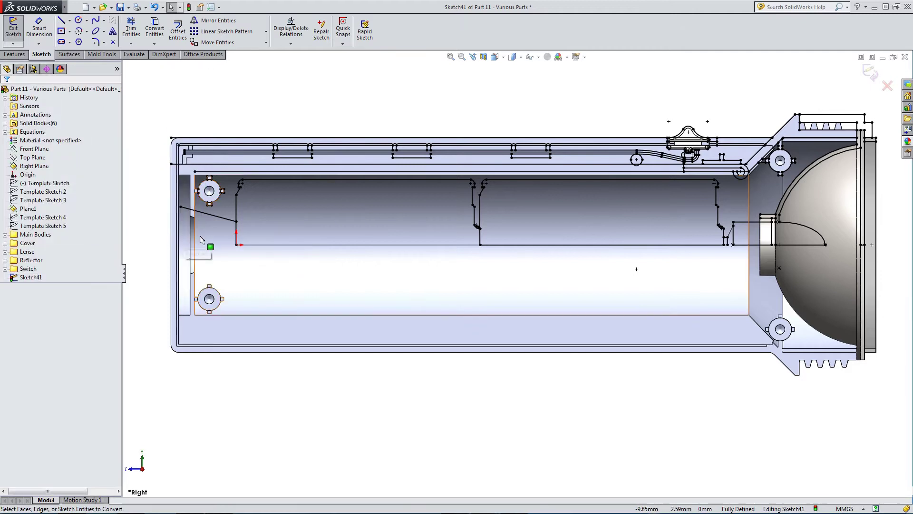
click(200, 239)
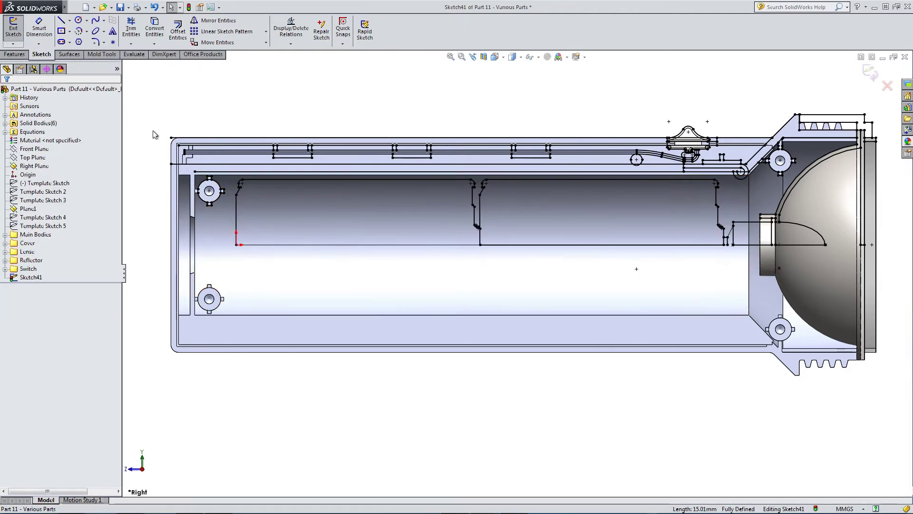
mouse_move(148, 127)
mouse_down()
mouse_move(214, 160)
mouse_move(628, 178)
mouse_move(863, 159)
mouse_move(845, 176)
mouse_up()
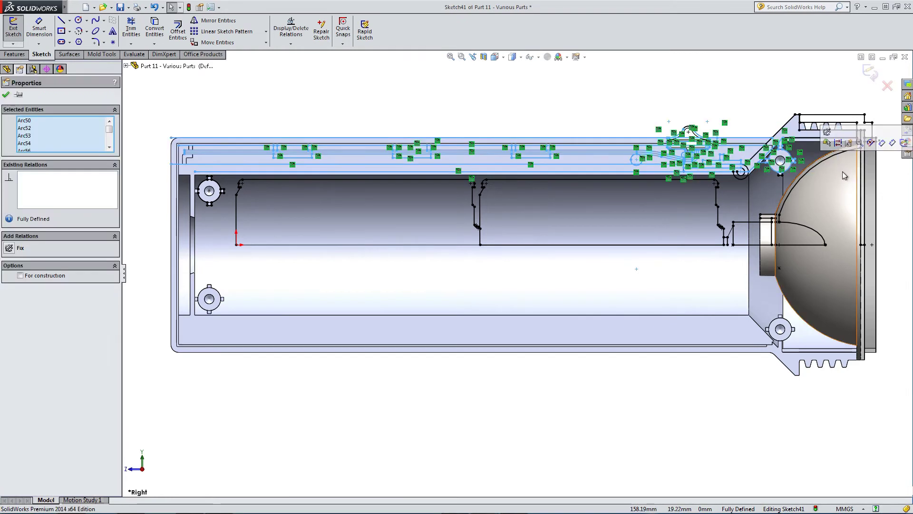
key(Delete)
mouse_move(886, 104)
mouse_down()
mouse_move(833, 287)
mouse_move(765, 375)
mouse_move(737, 388)
mouse_move(731, 382)
mouse_up()
key(Delete)
Delete the switch sketch lines and the small leftover rectangle
scroll(809, 259, up, 2)
scroll(459, 153, down, 5)
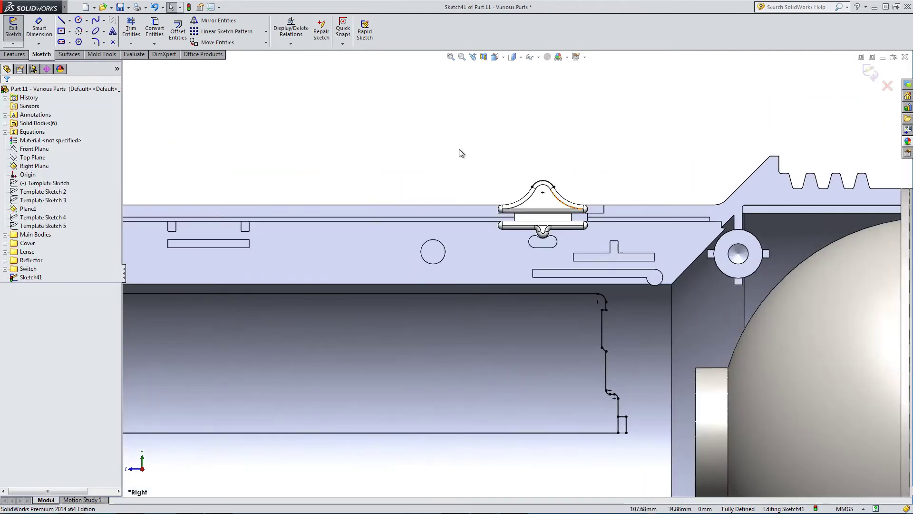
drag(459, 153, 623, 252)
key(Delete)
scroll(572, 370, up, 2)
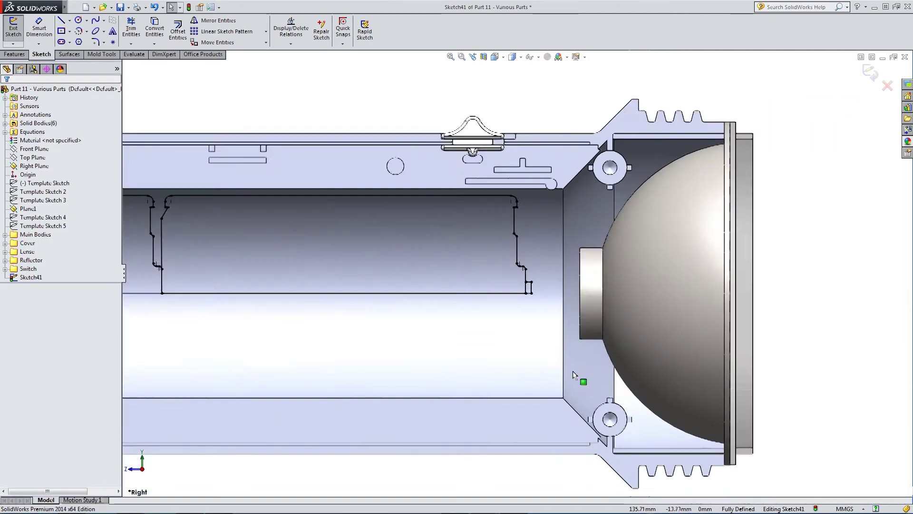
scroll(572, 370, down, 3)
drag(505, 174, 482, 264)
key(Delete)
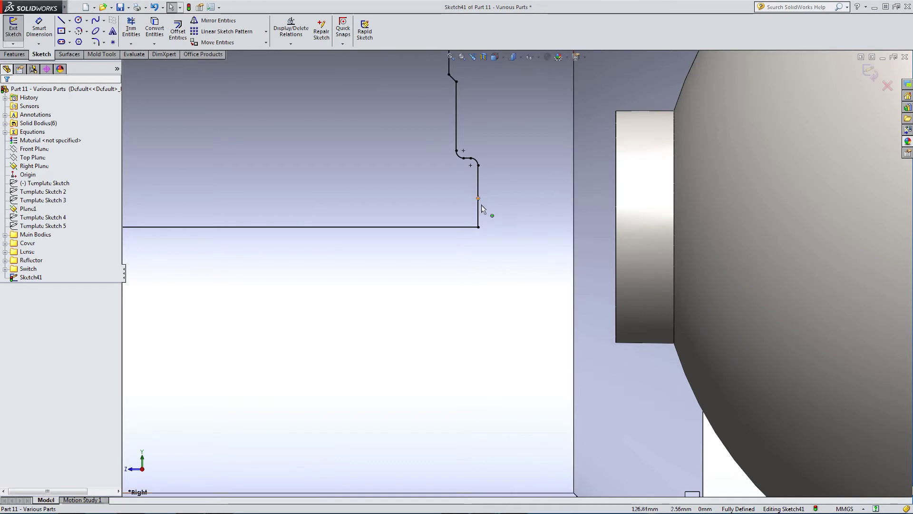
Check the short lines at the battery's corner, then return to the Right view
mouse_move(509, 249)
mouse_down()
mouse_move(458, 191)
mouse_move(514, 259)
mouse_up()
click(456, 197)
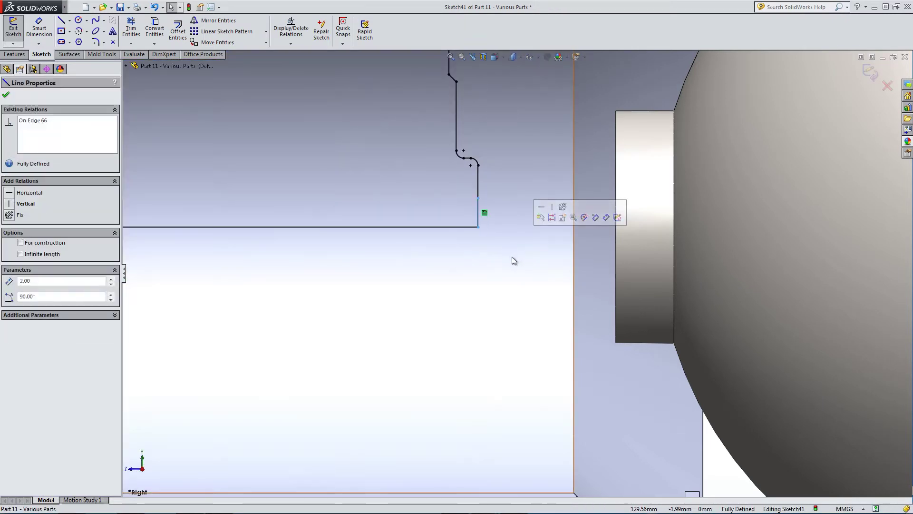
click(512, 260)
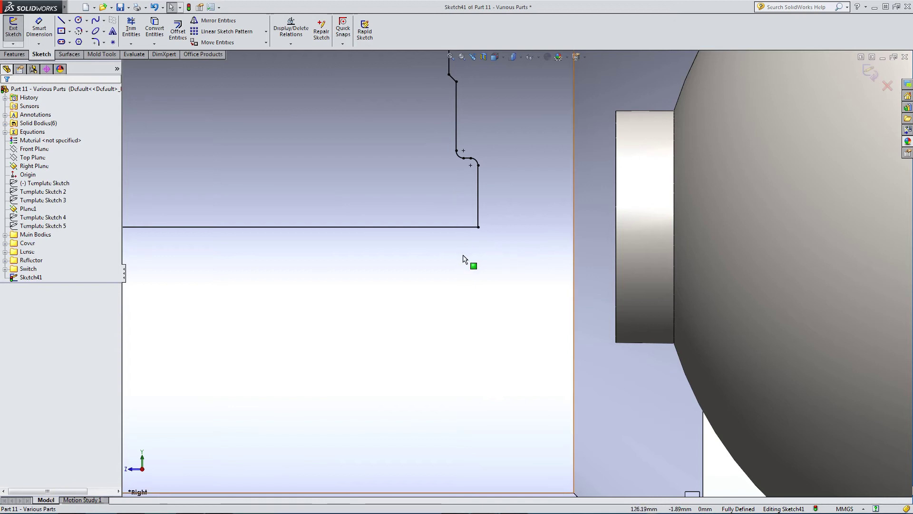
scroll(533, 244, up, 5)
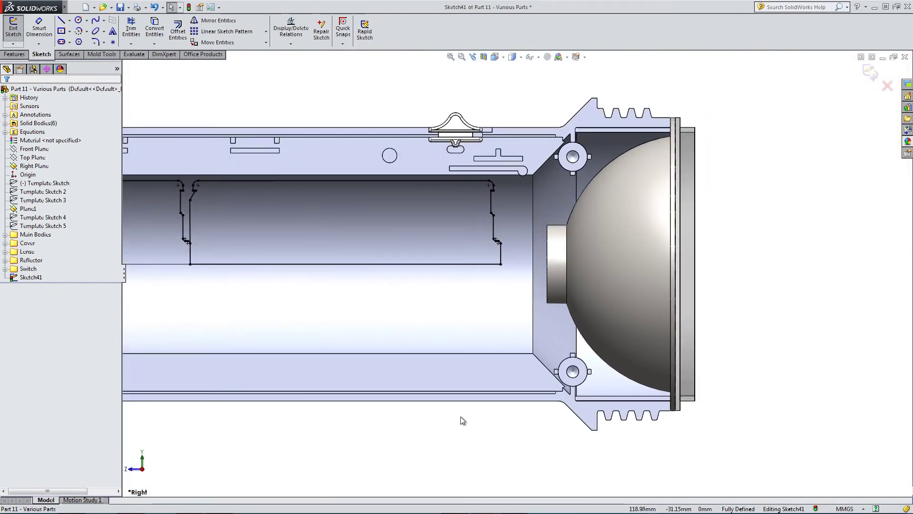
scroll(475, 414, up, 5)
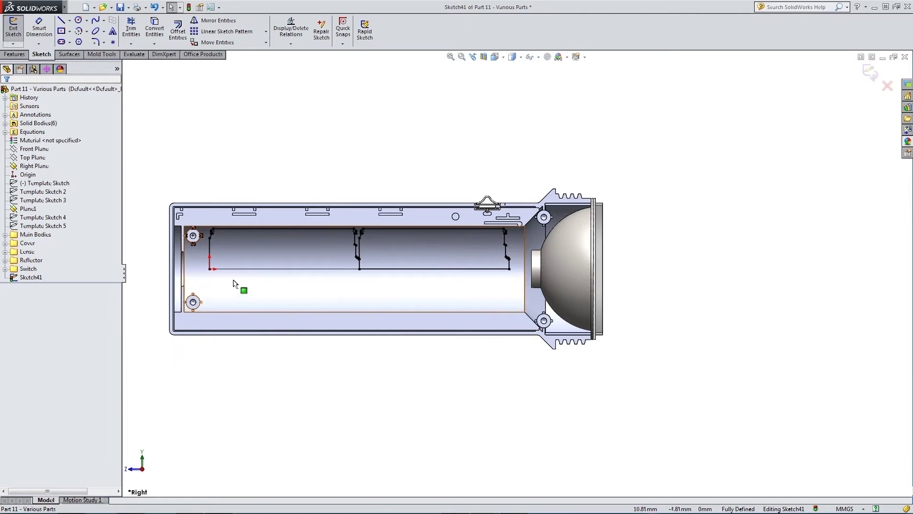
middle_drag(238, 286, 333, 281)
drag(144, 188, 227, 267)
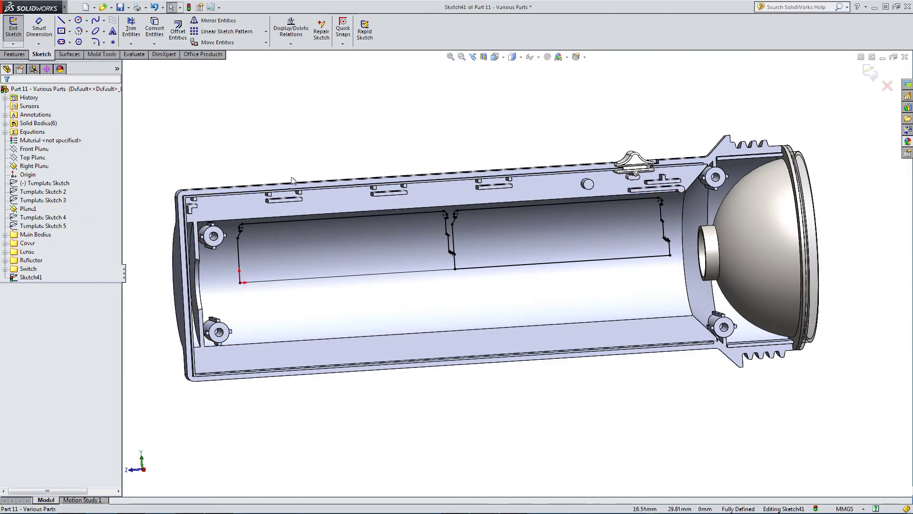
middle_drag(420, 145, 564, 267)
key(ctrl+8)
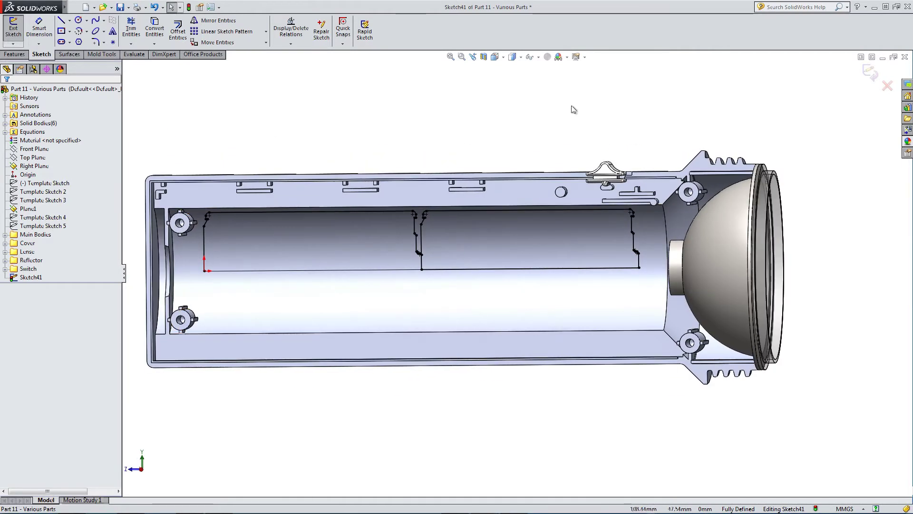
click(513, 61)
click(518, 93)
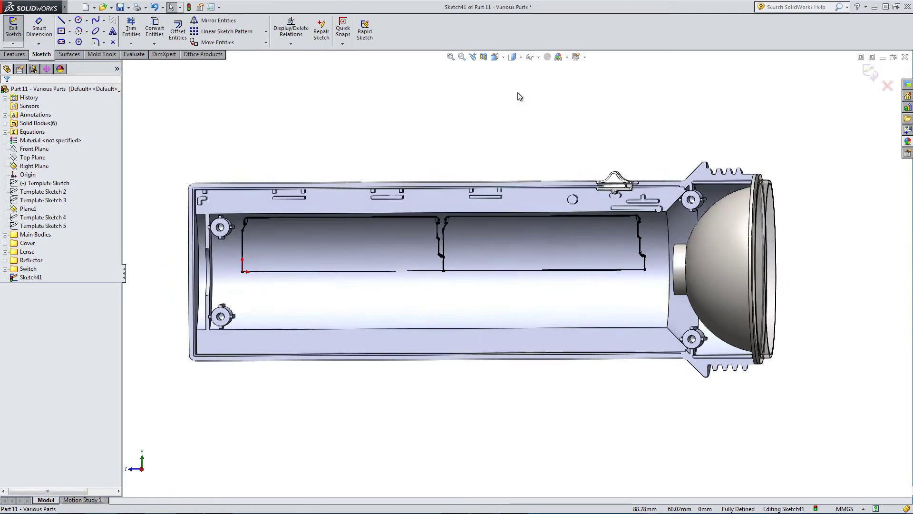
scroll(420, 189, down, 2)
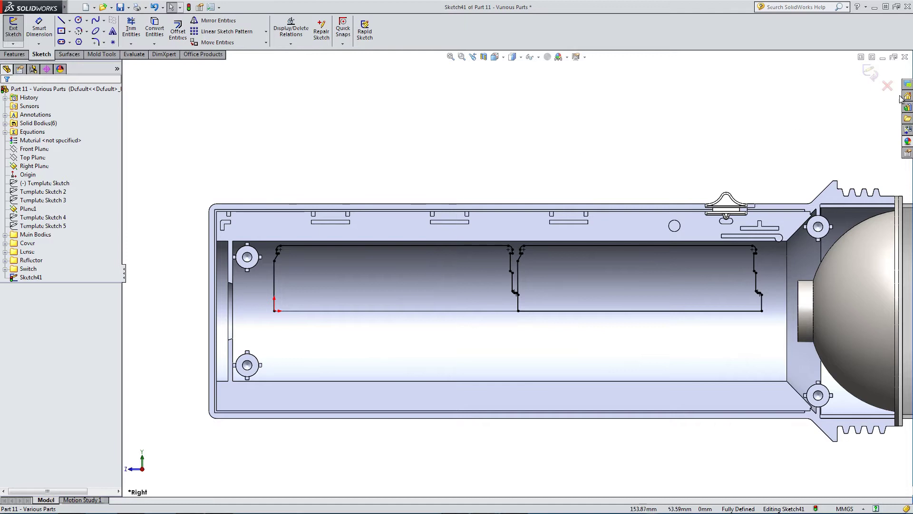
Exit Sketch41 and rename it 'Battery Template' in the feature tree
click(869, 74)
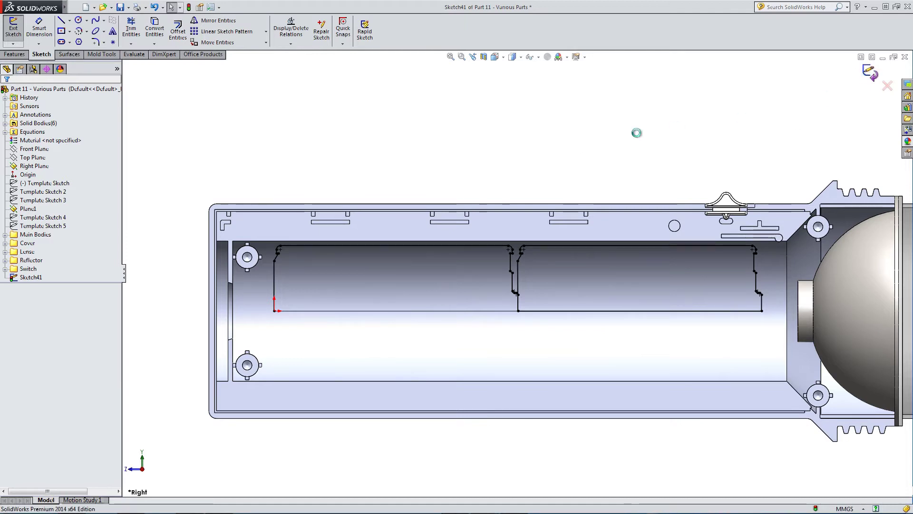
click(56, 290)
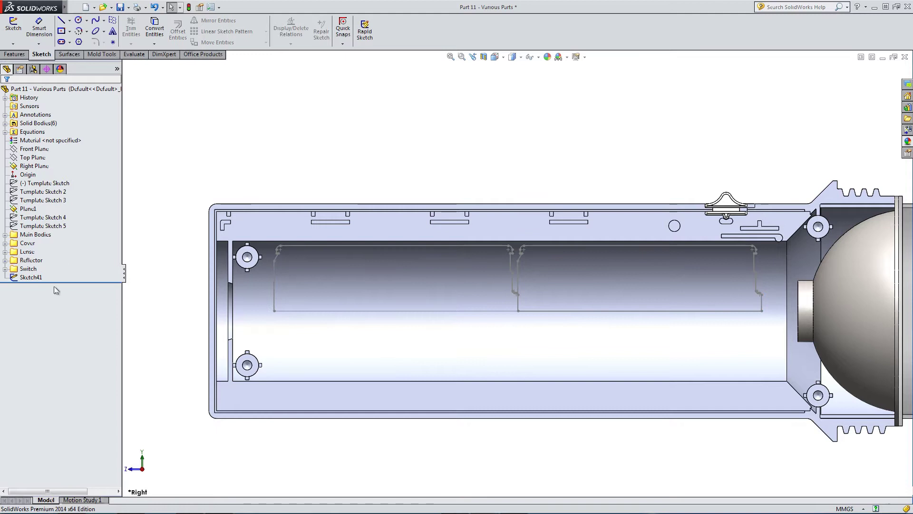
click(31, 278)
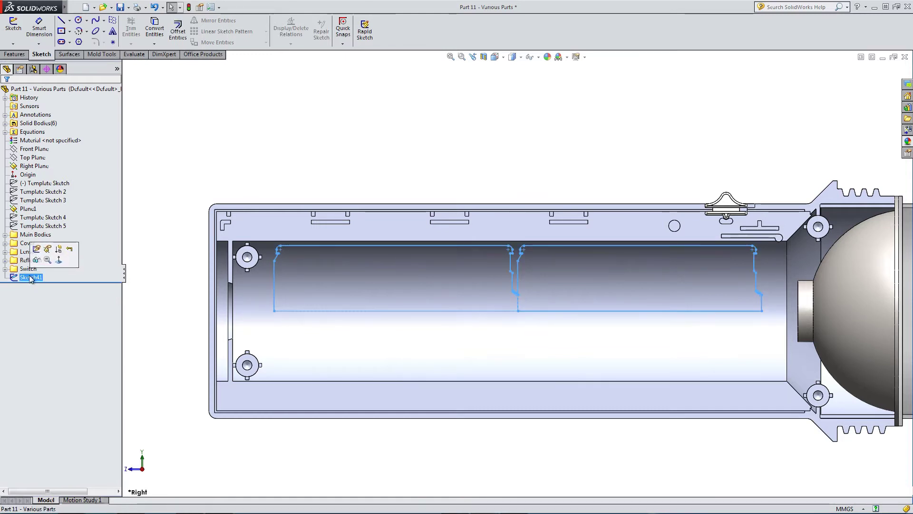
click(28, 277)
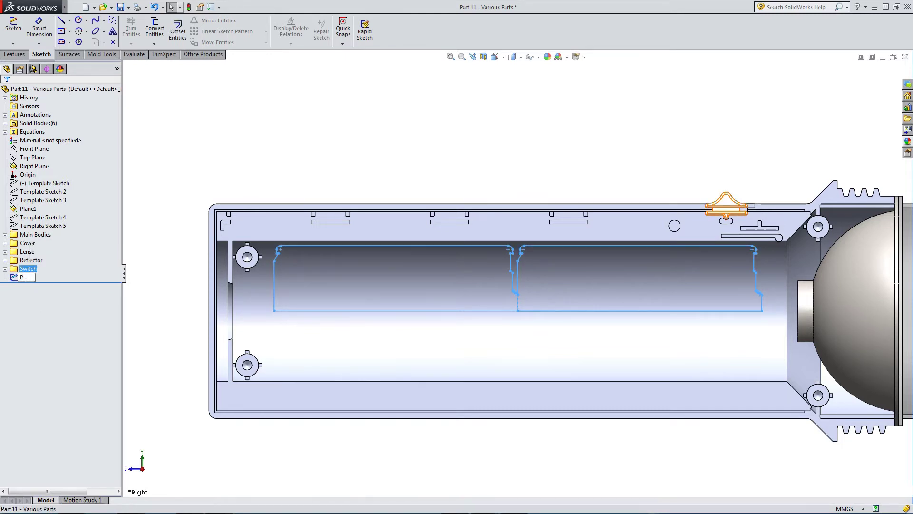
text(Battery )
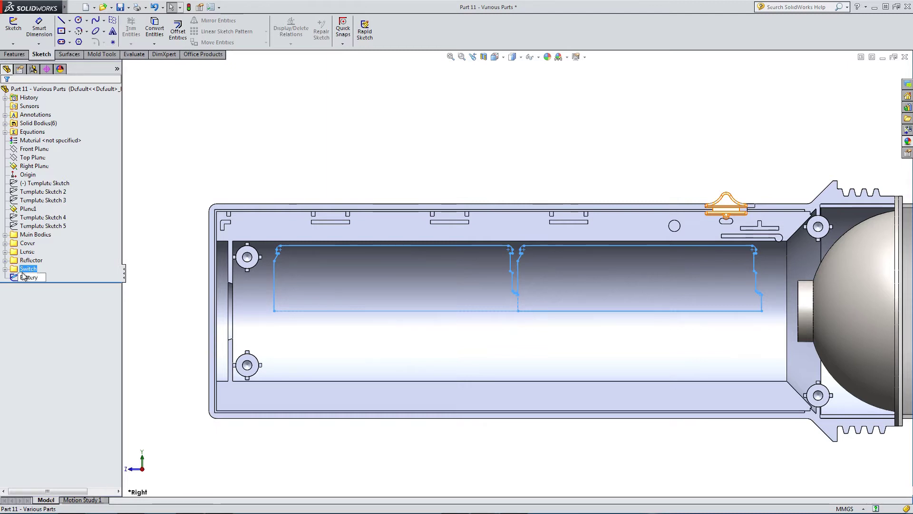
text(Templa)
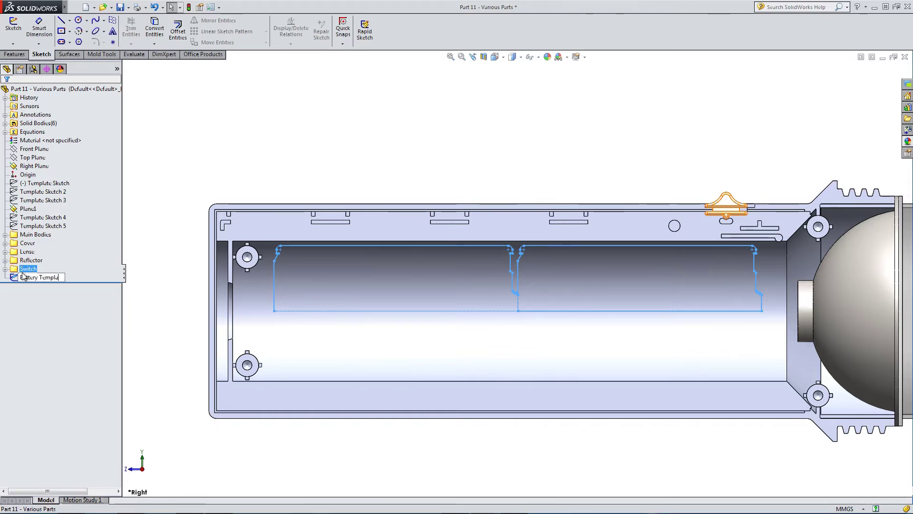
text(te)
click(200, 151)
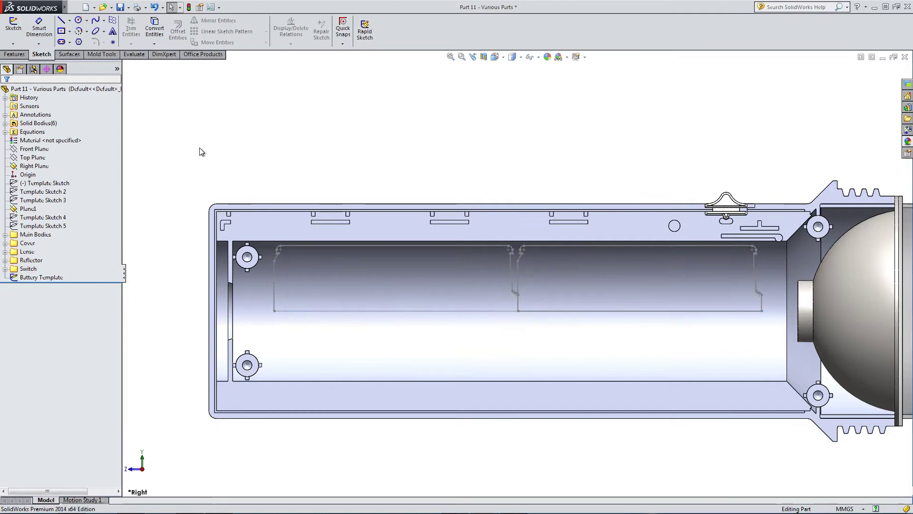
middle_drag(415, 181, 382, 171)
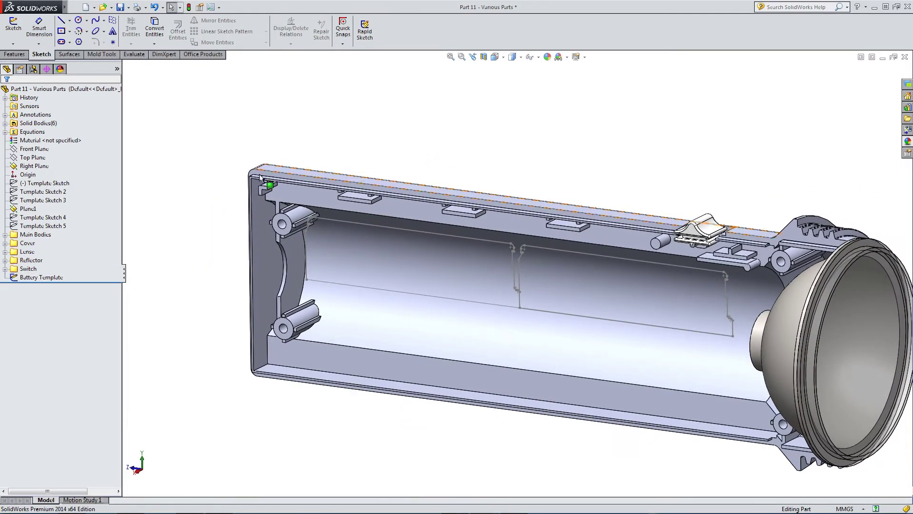
Create Sketch42 on the Right Plane holding a converted copy of the Battery Template outline
click(12, 26)
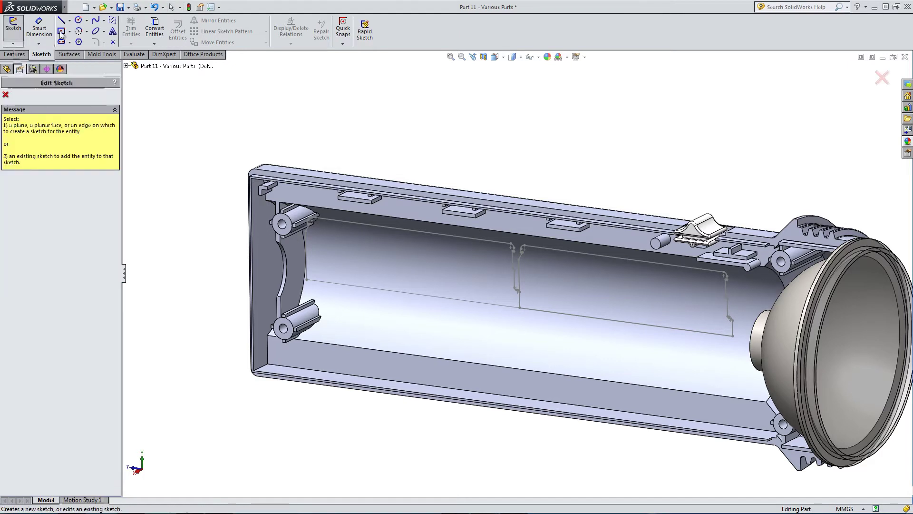
click(126, 66)
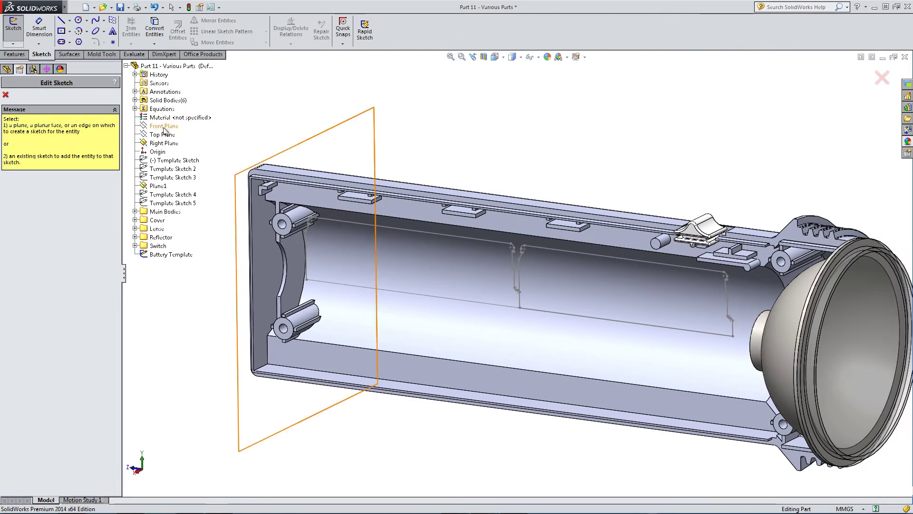
click(164, 142)
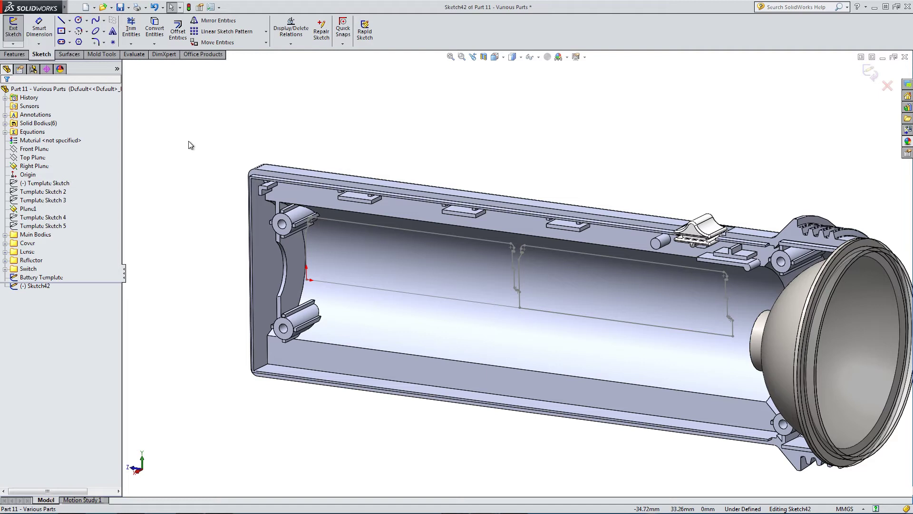
click(42, 277)
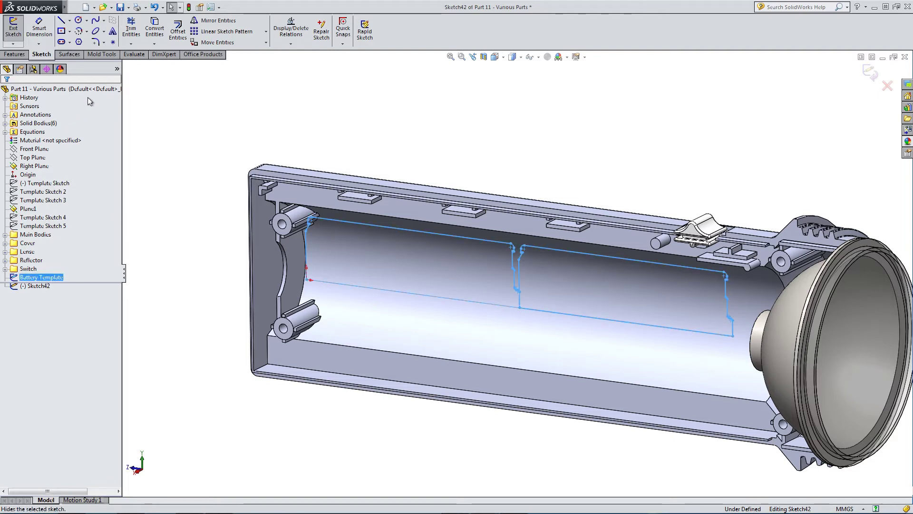
click(154, 25)
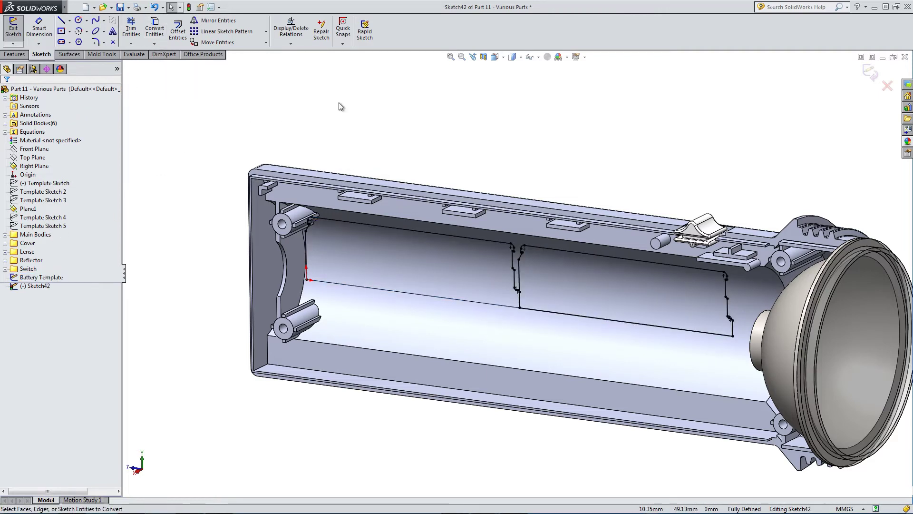
drag(783, 208, 731, 335)
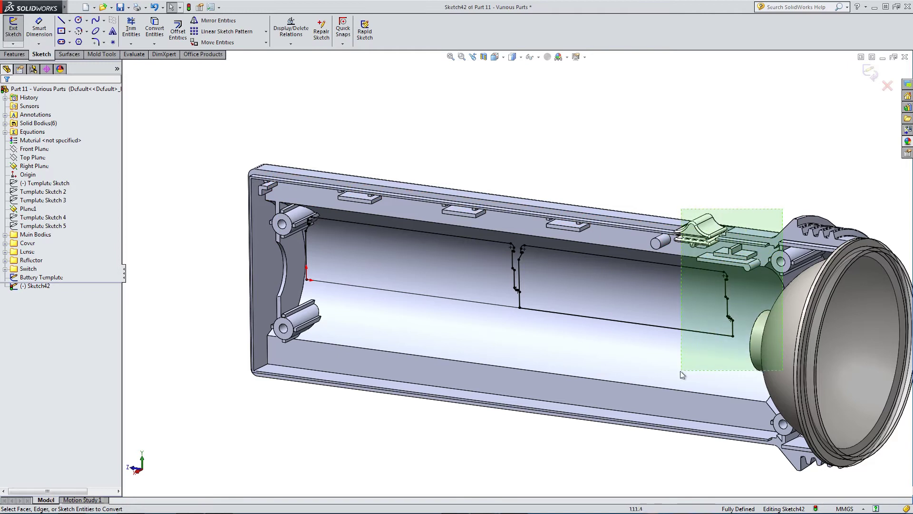
drag(680, 371, 737, 164)
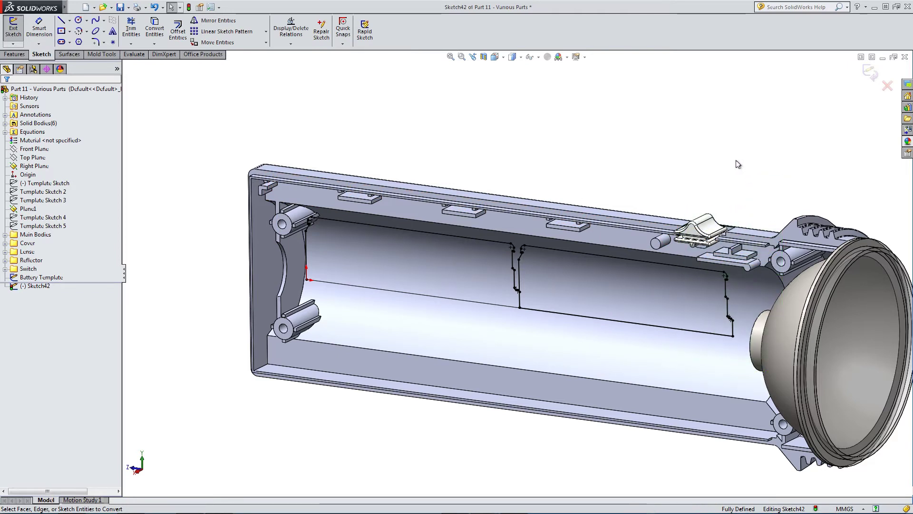
click(14, 54)
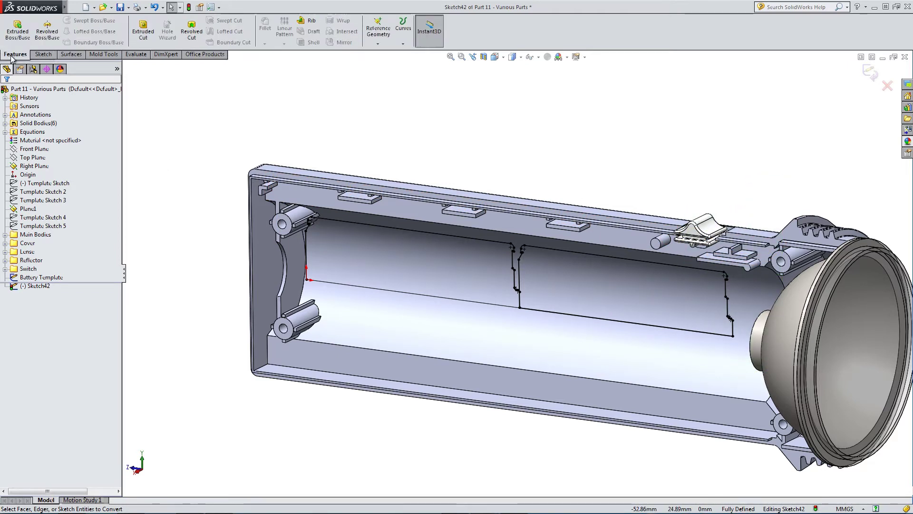
Revolve the first battery region about Line40 without merging, creating the separate body Revolve5
click(47, 28)
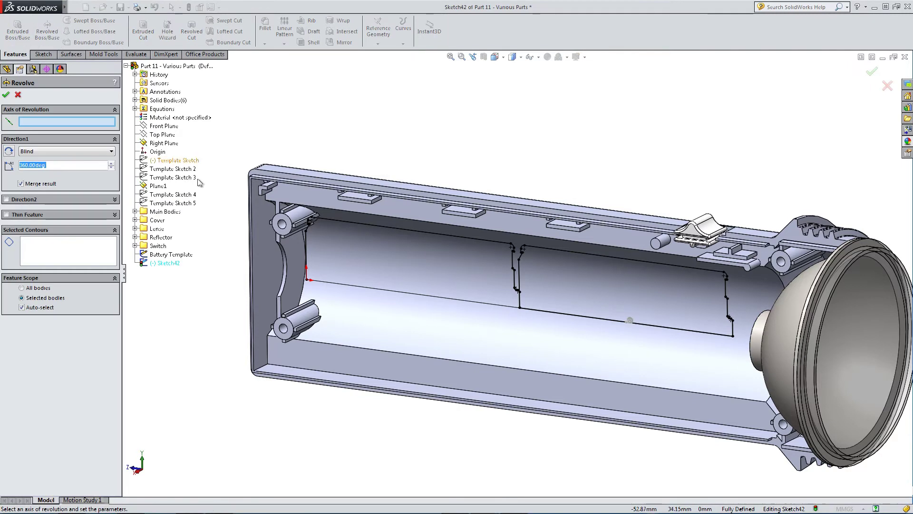
click(353, 286)
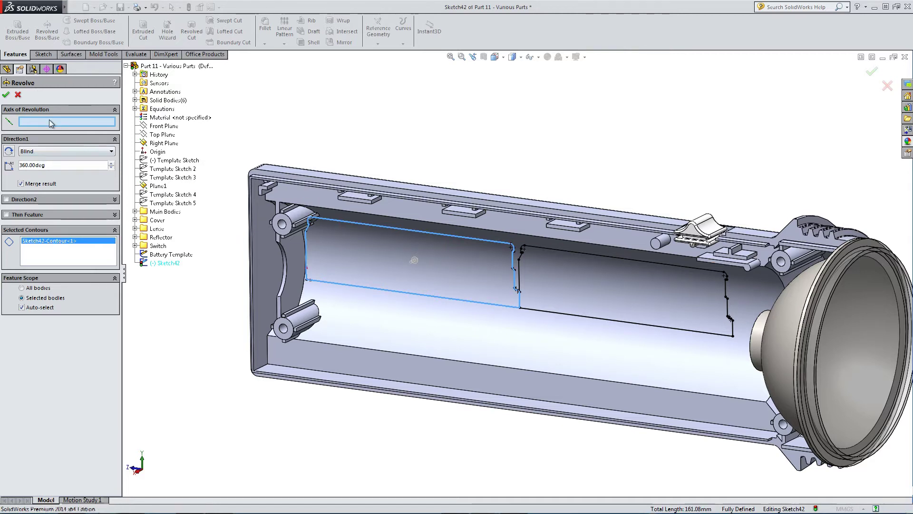
click(66, 242)
key(Delete)
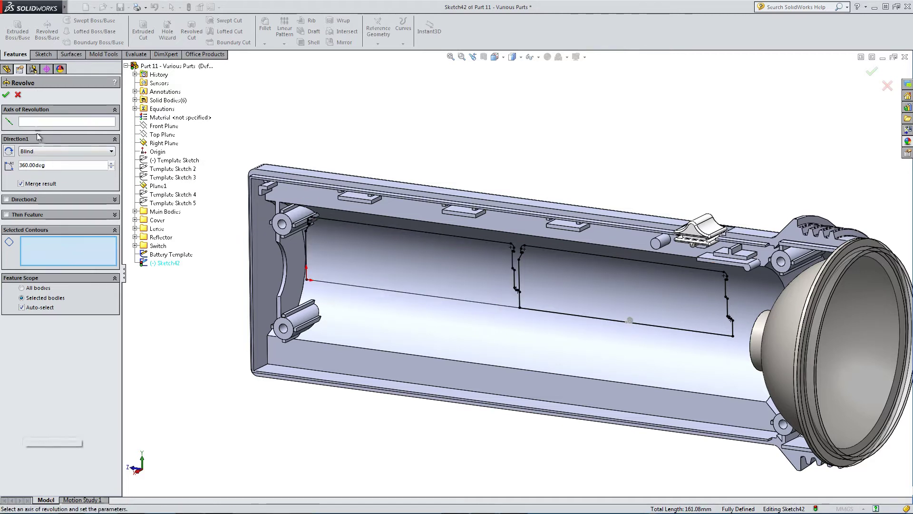
click(35, 123)
click(363, 286)
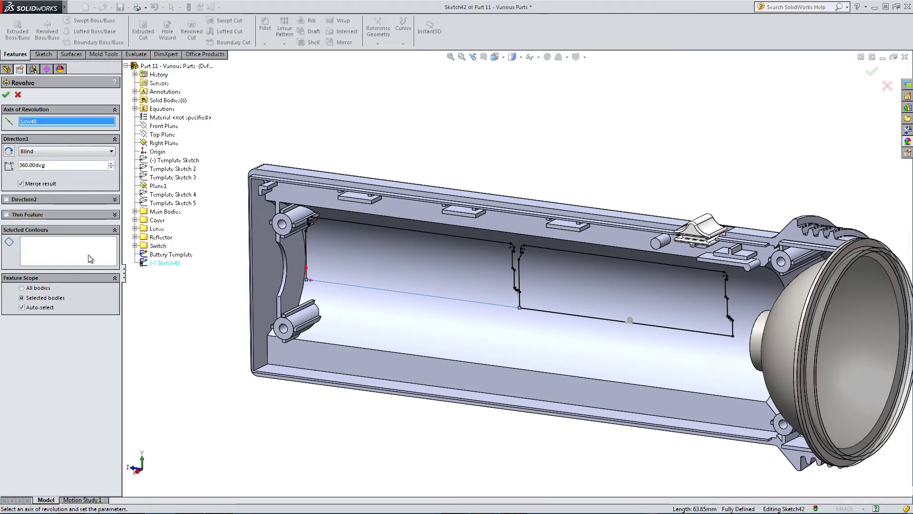
click(76, 250)
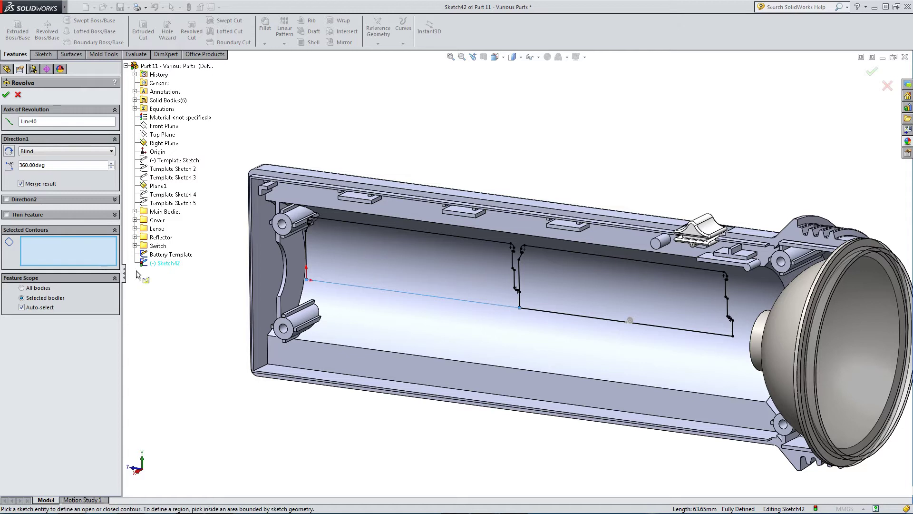
click(393, 264)
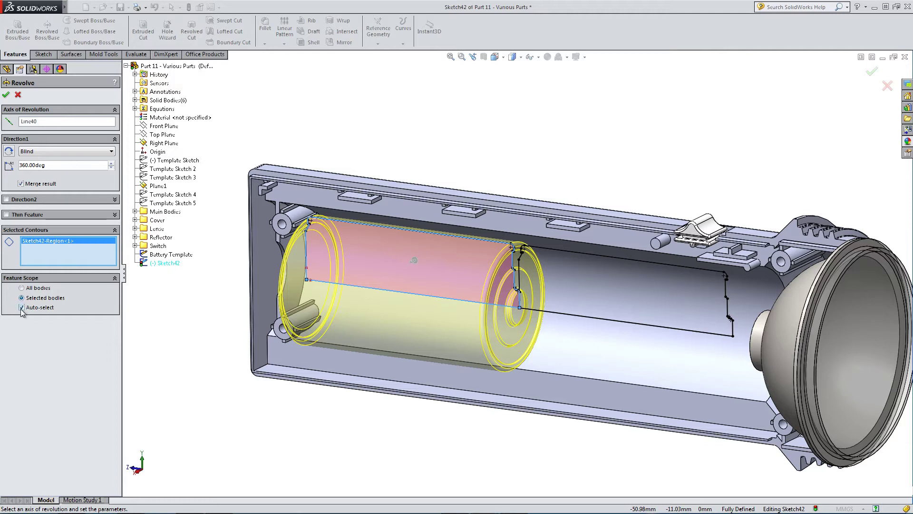
click(21, 184)
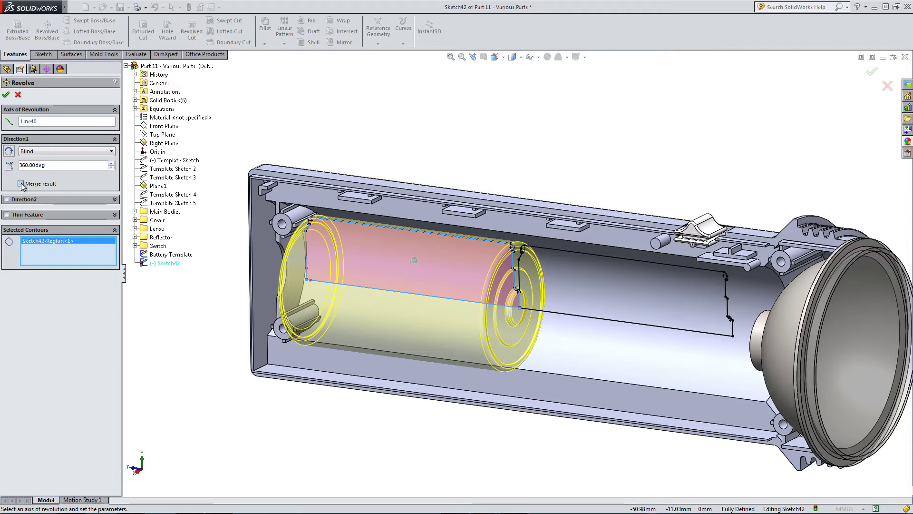
click(7, 97)
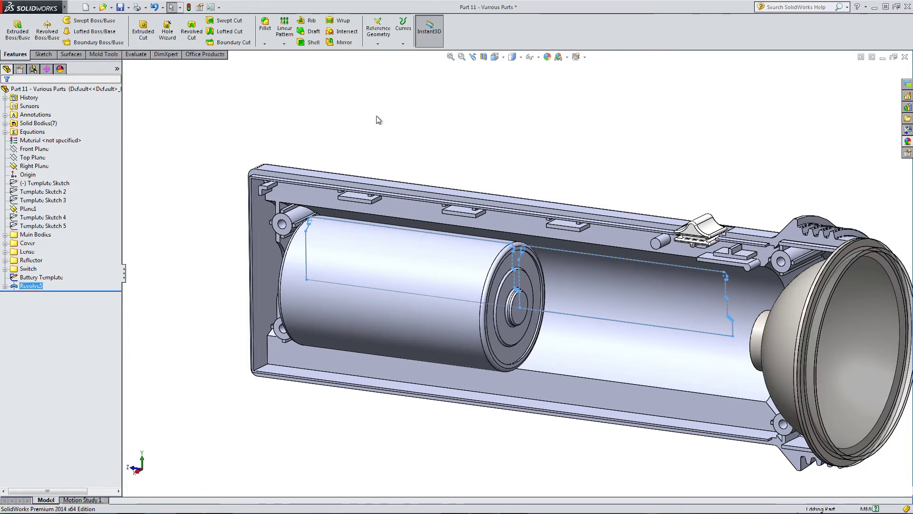
Apply red high gloss plastic from Plastic > High Gloss to the whole first battery body
middle_drag(399, 265, 540, 326)
scroll(524, 309, down, 5)
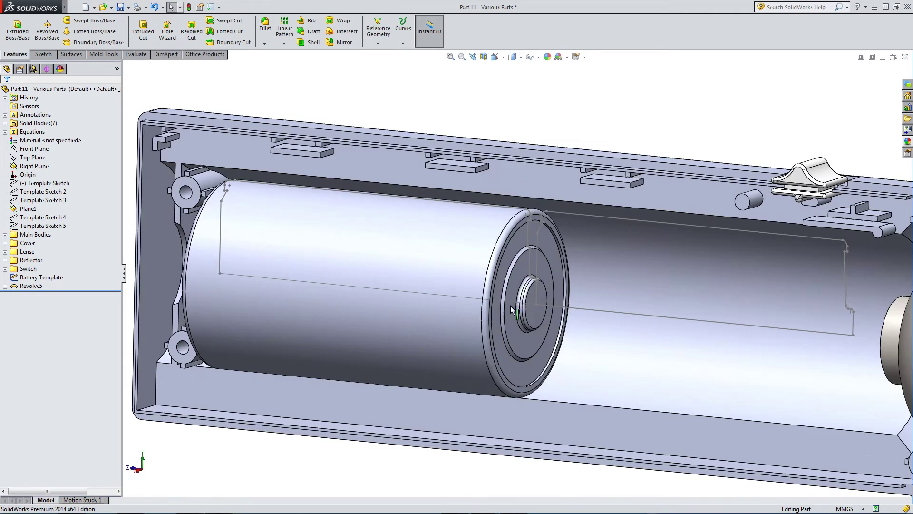
scroll(519, 304, down, 1)
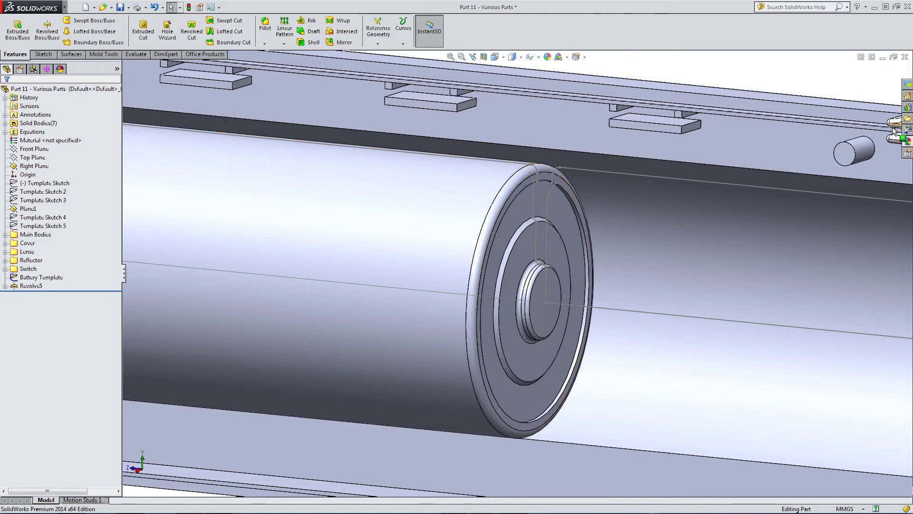
click(907, 143)
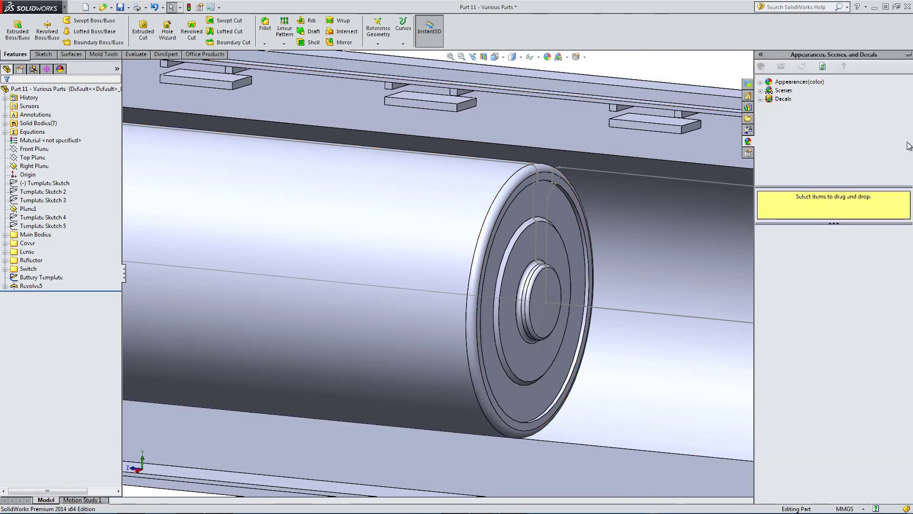
click(760, 83)
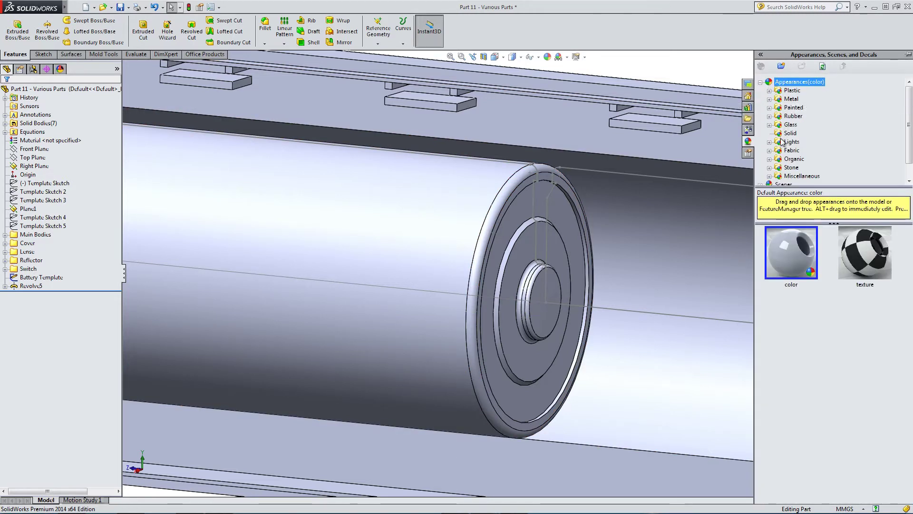
click(770, 99)
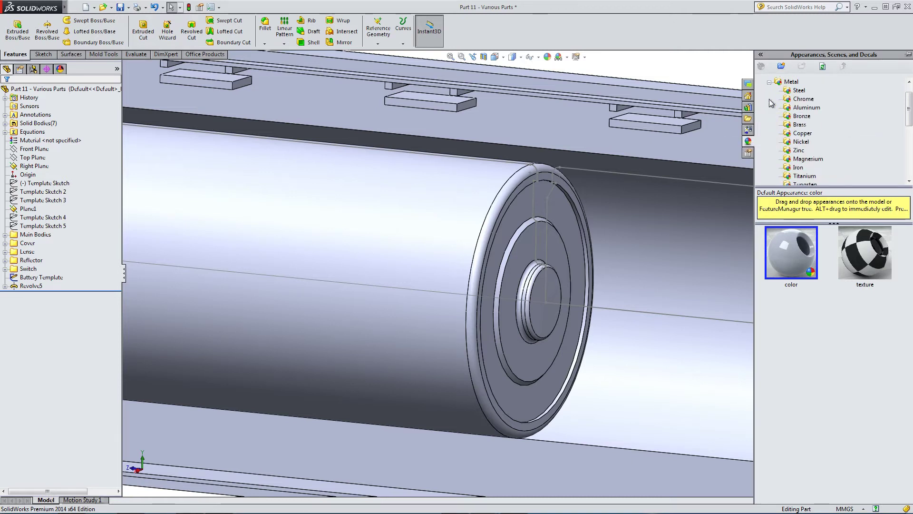
scroll(772, 104, up, 1)
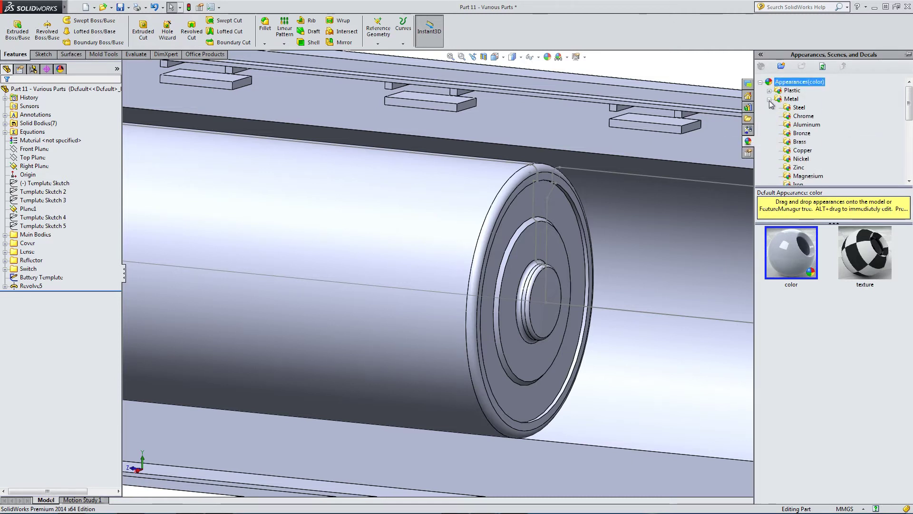
click(769, 90)
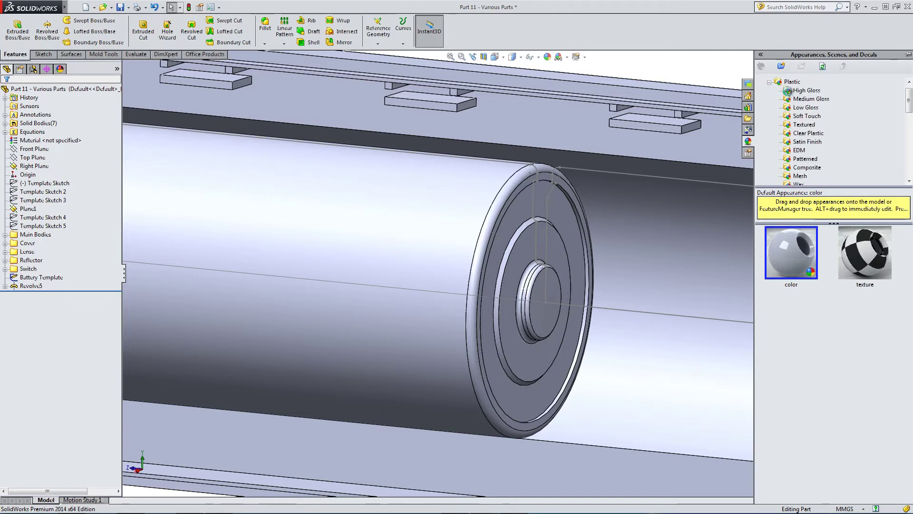
click(788, 91)
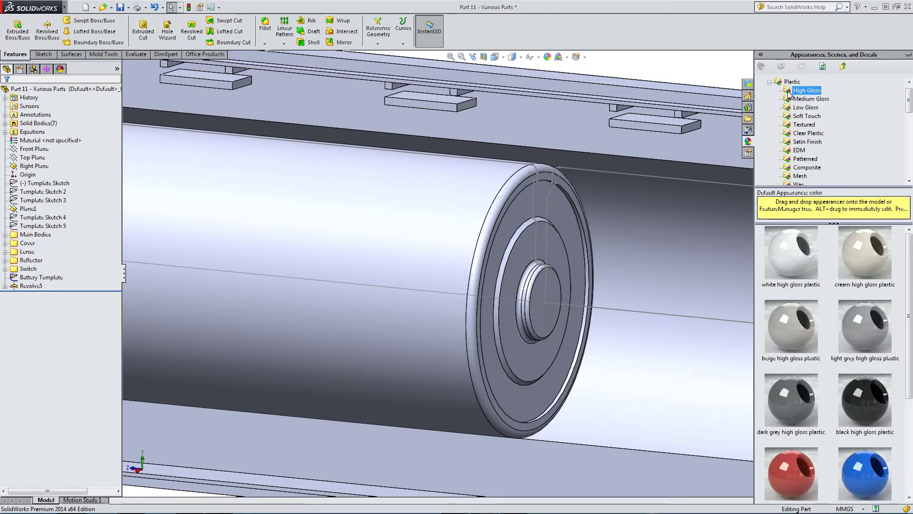
drag(796, 472, 436, 213)
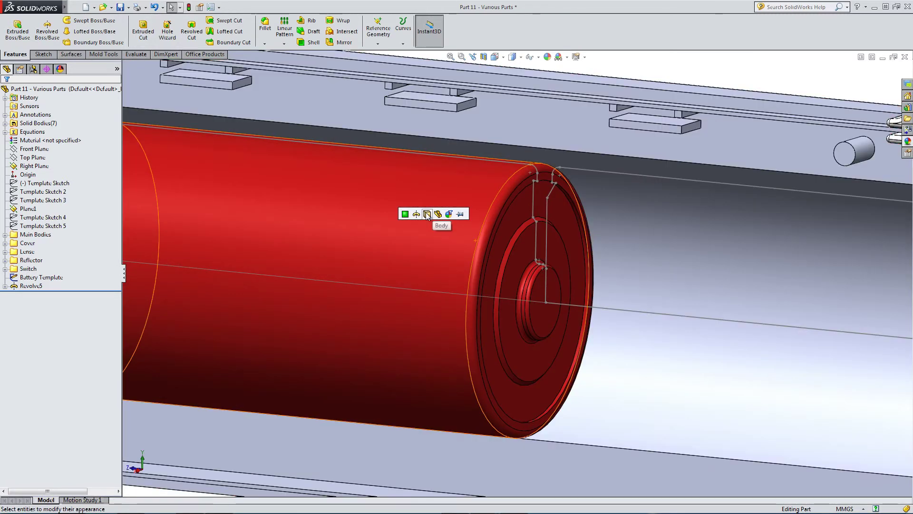
click(427, 215)
scroll(461, 248, up, 5)
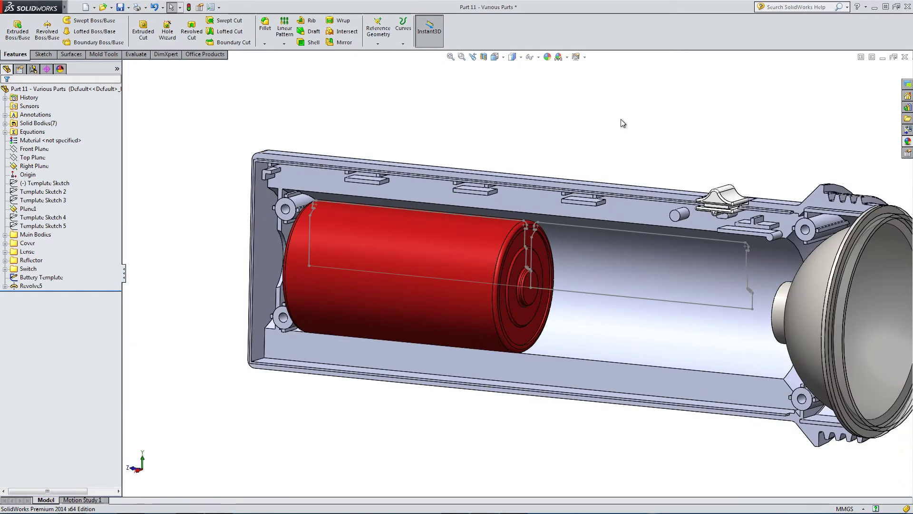
Apply polished steel from Metal > Steel to the battery's small end terminal face only
scroll(525, 281, down, 5)
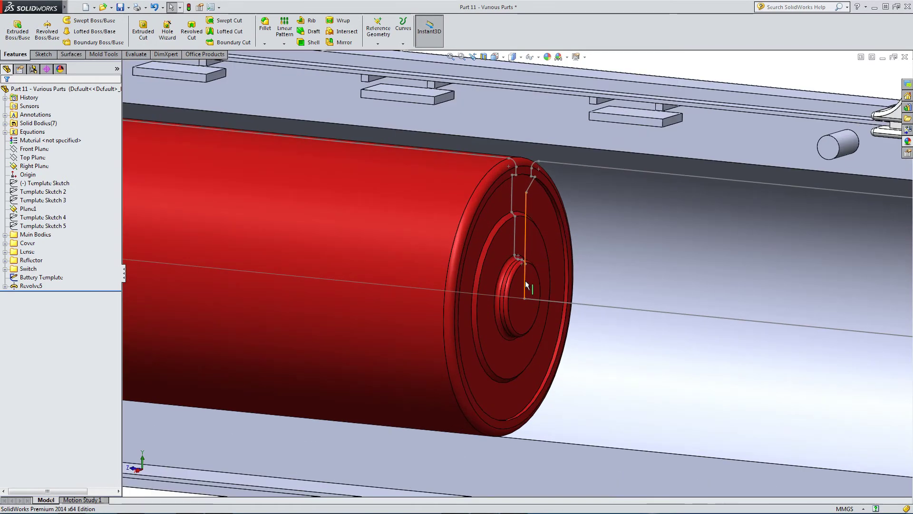
click(908, 141)
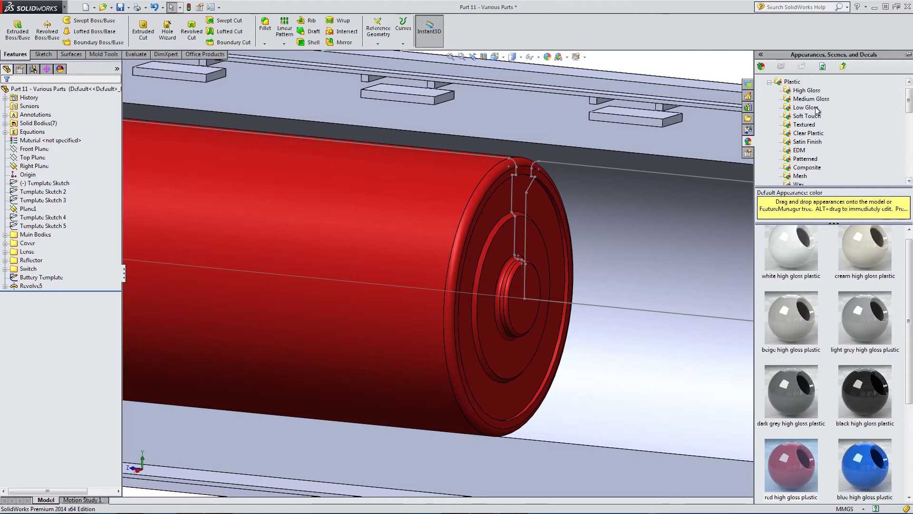
click(909, 181)
click(909, 181)
scroll(909, 181, down, 2)
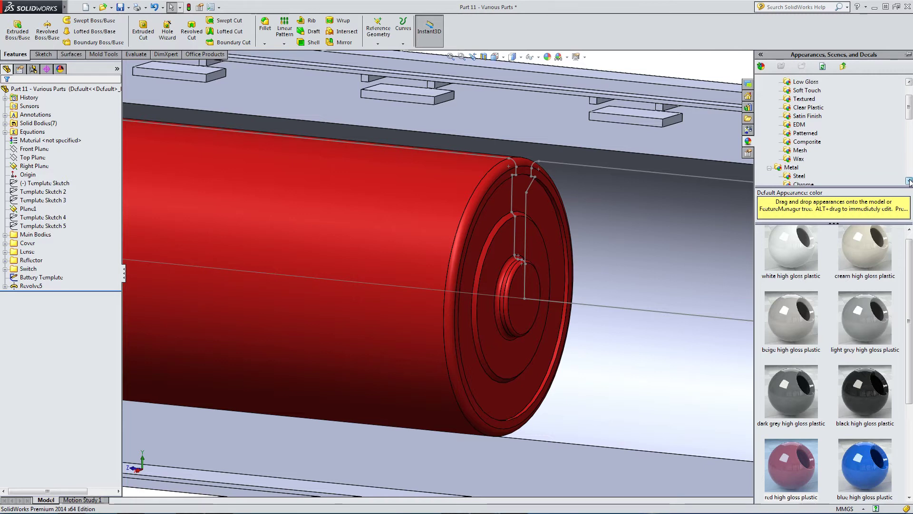
click(909, 181)
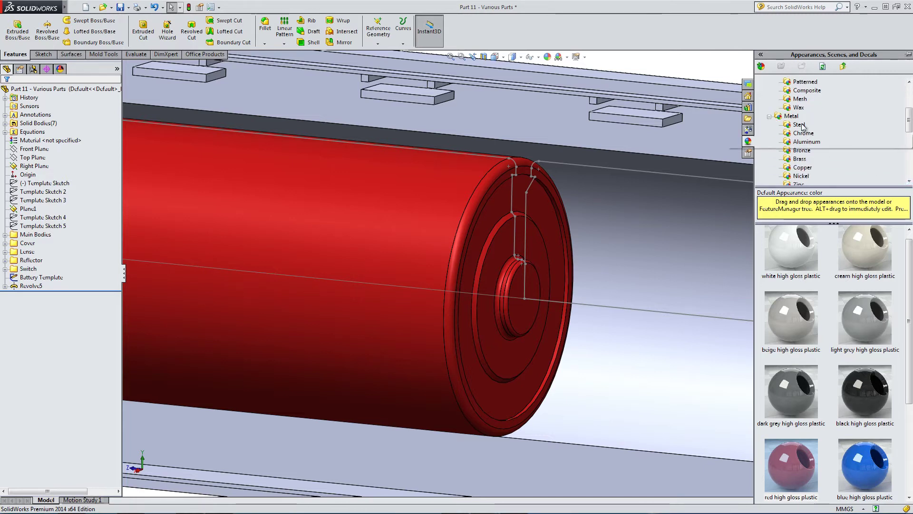
click(800, 125)
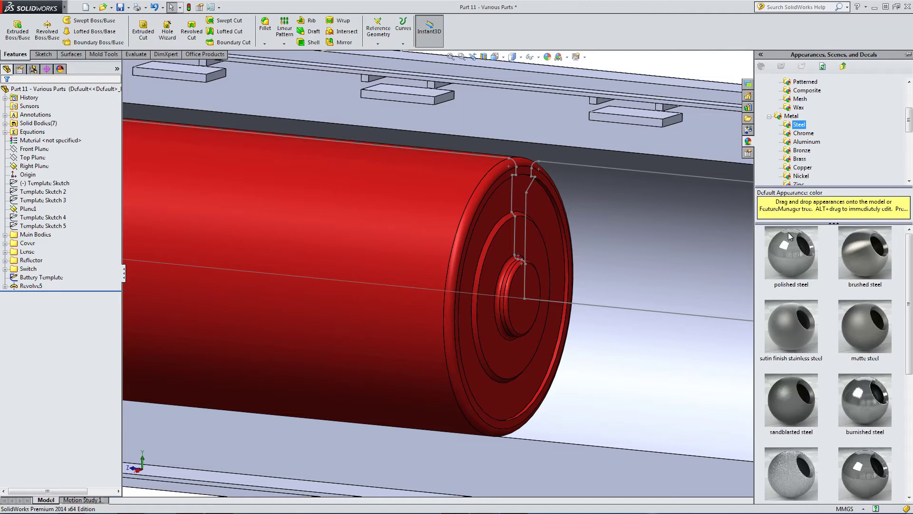
click(805, 267)
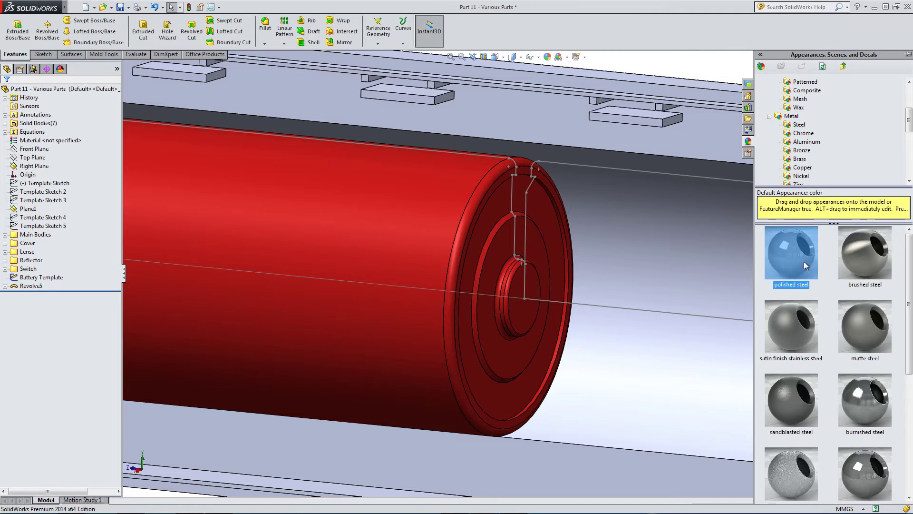
drag(804, 261, 522, 318)
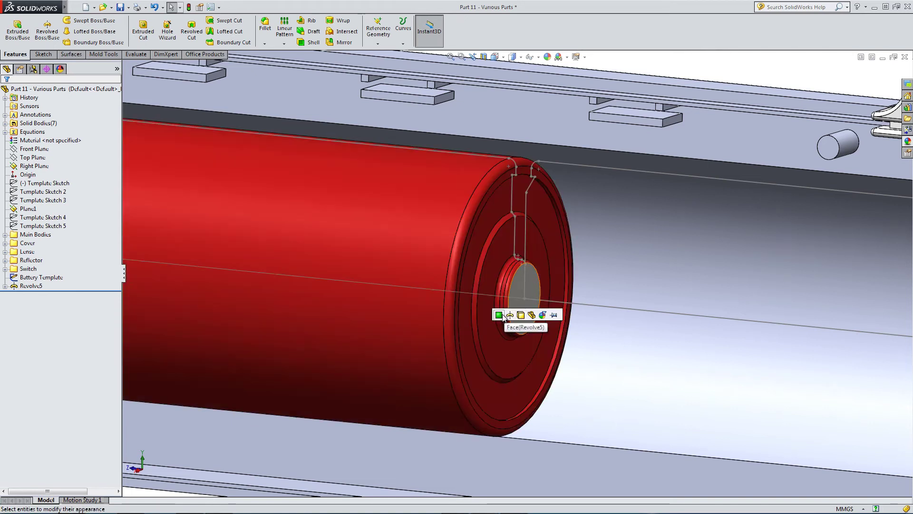
click(499, 315)
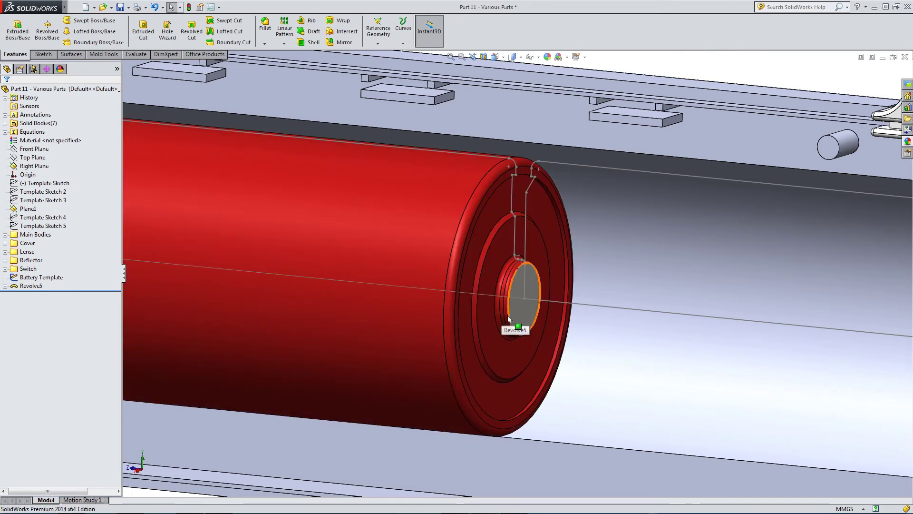
click(60, 70)
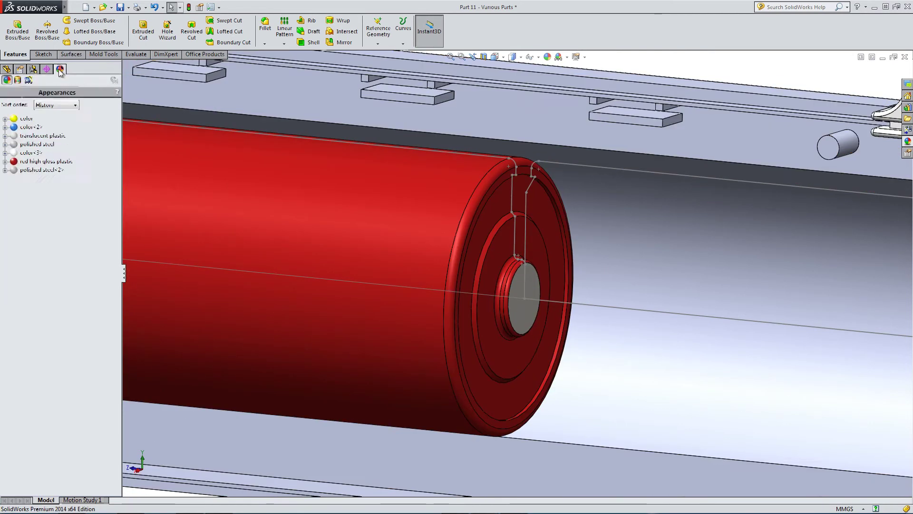
click(33, 171)
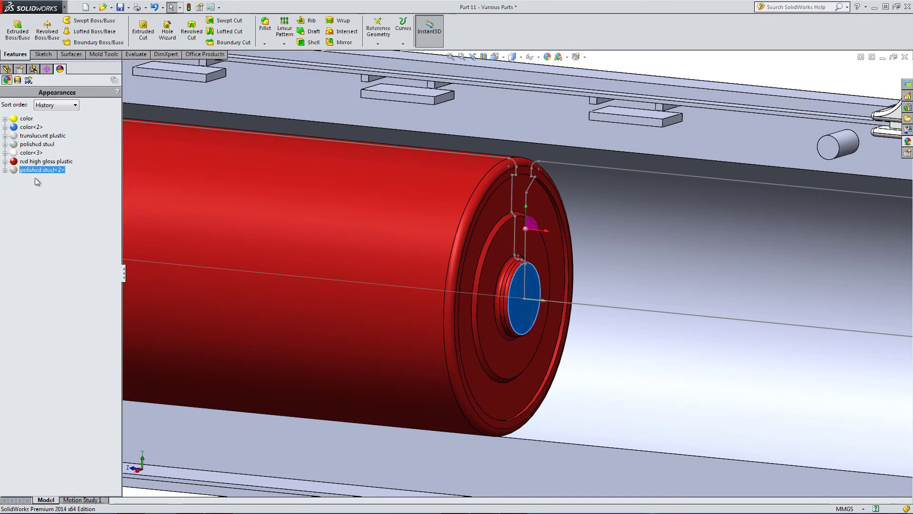
Copy the polished steel<2> appearance and paste it onto the battery's end-cap face
right_click(28, 172)
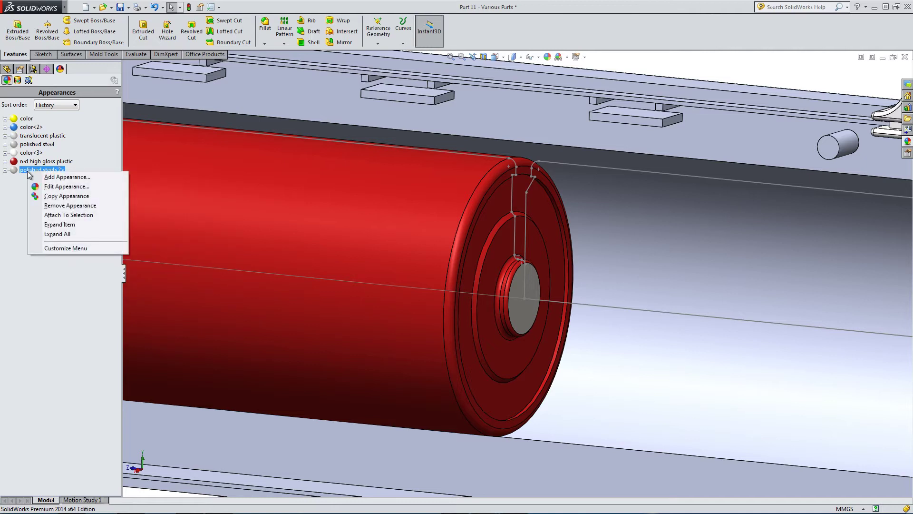
click(50, 196)
scroll(513, 269, down, 4)
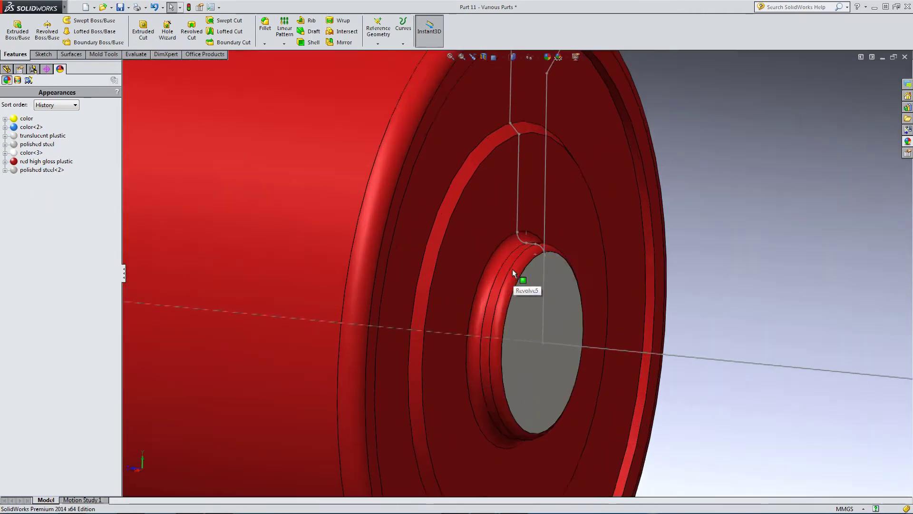
scroll(512, 269, down, 2)
click(514, 273)
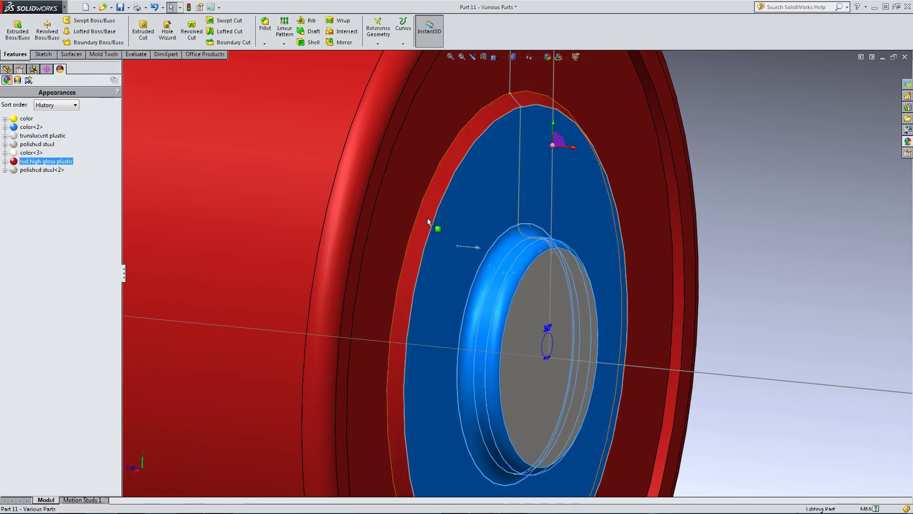
scroll(400, 207, down, 5)
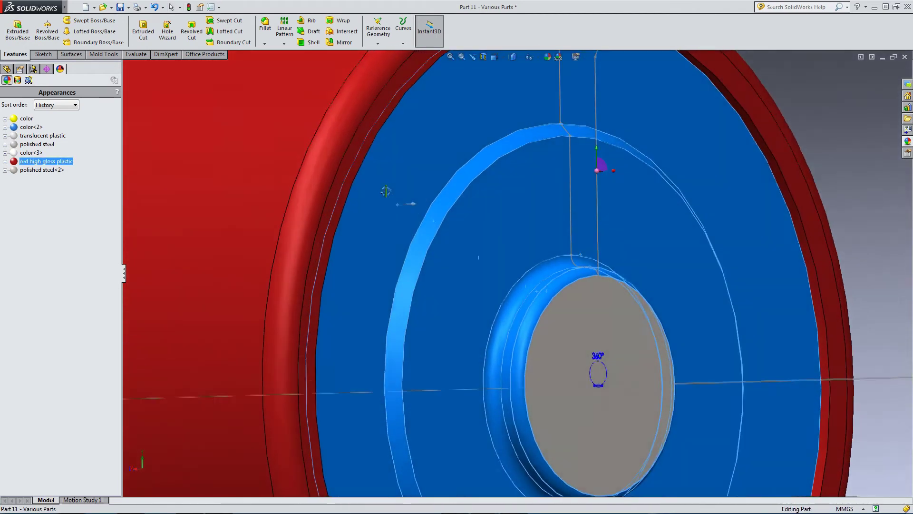
middle_drag(400, 206, 478, 240)
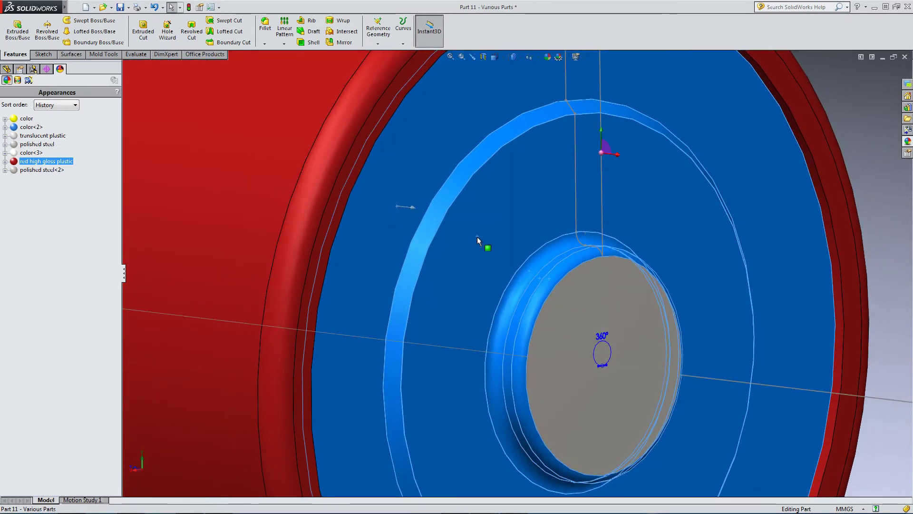
right_click(477, 241)
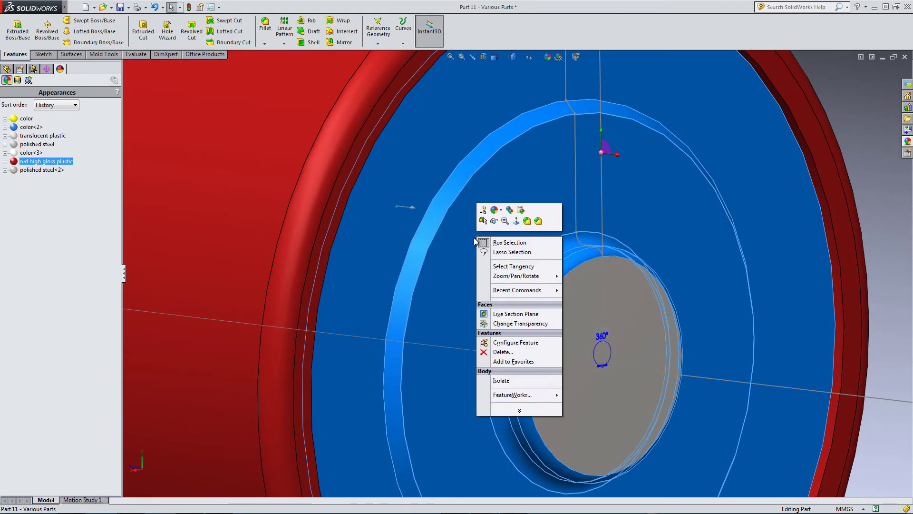
click(522, 210)
key(ctrl+shift+z)
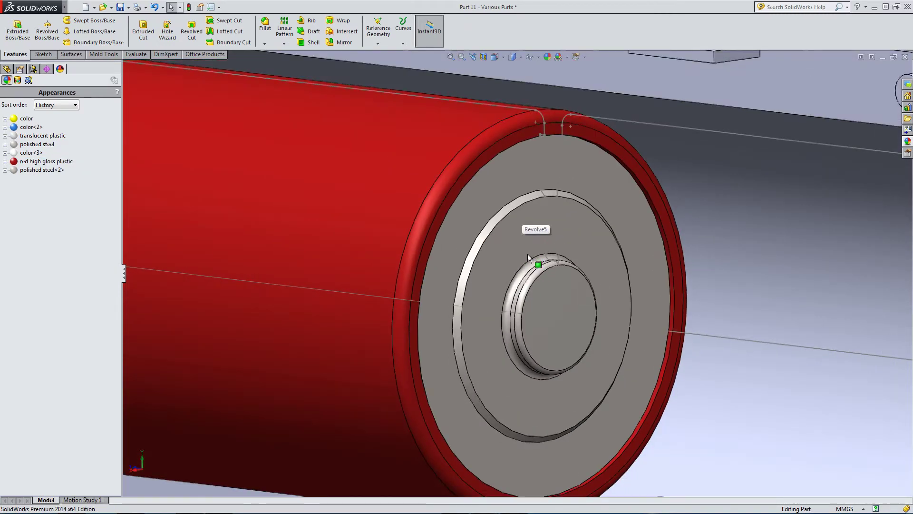
key(ctrl+shift+z)
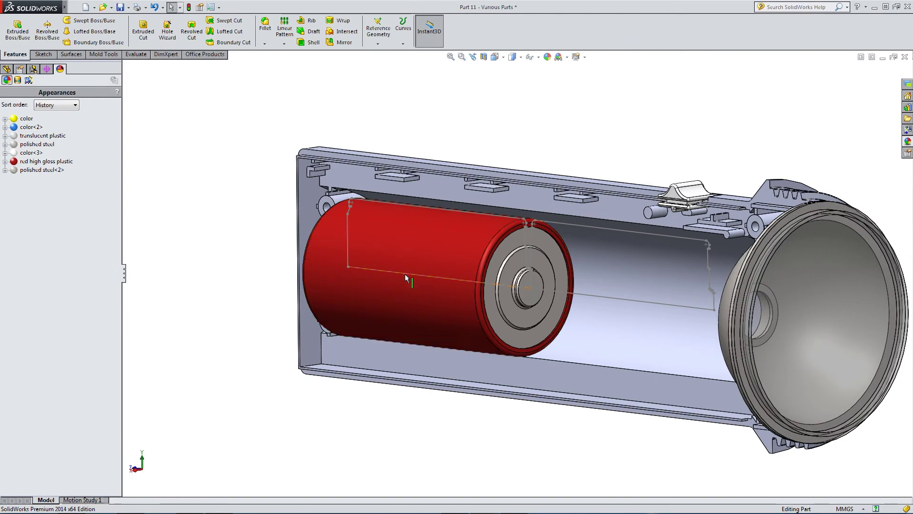
Paste the copied appearance onto the red battery's end rim and inner end face
middle_drag(404, 273, 465, 285)
scroll(318, 289, down, 10)
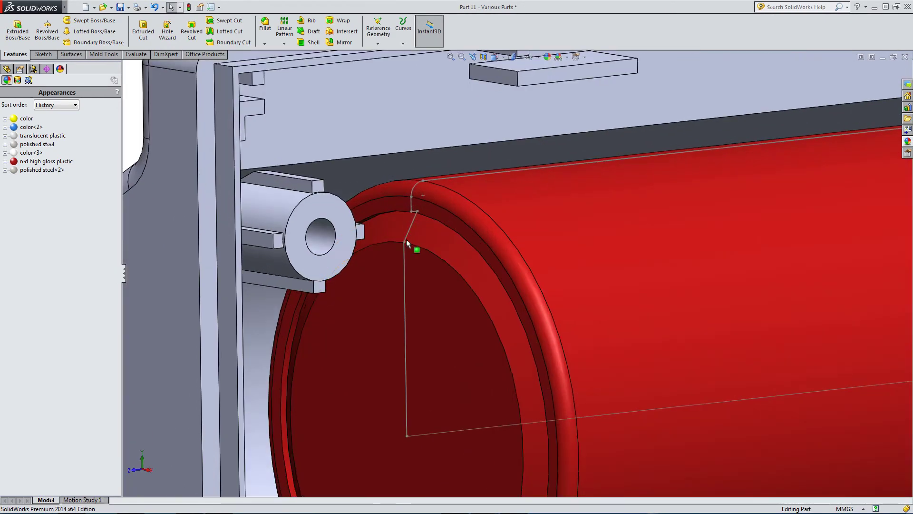
middle_drag(407, 242, 367, 231)
click(389, 231)
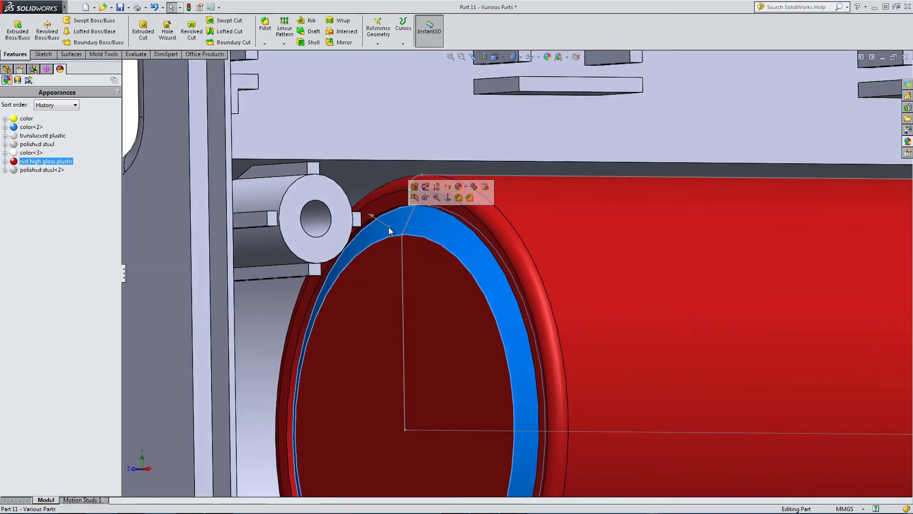
ctrl+click(385, 263)
right_click(379, 268)
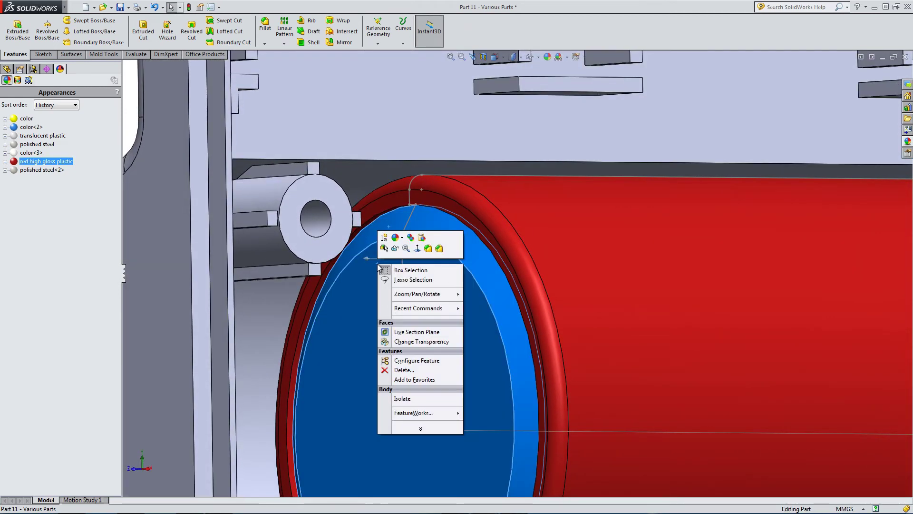
click(422, 238)
Zoom out to show the whole sectioned housing and return to the FeatureManager tree
scroll(420, 245, up, 5)
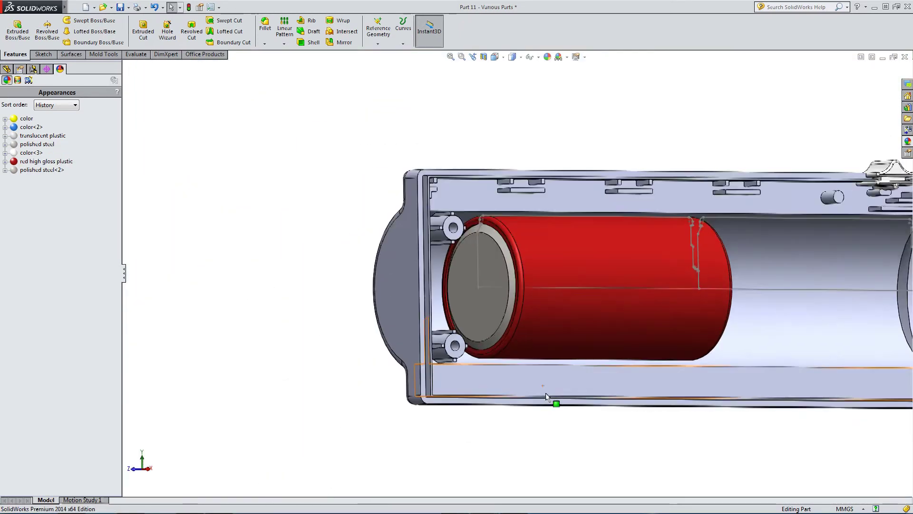
middle_drag(546, 393, 394, 341)
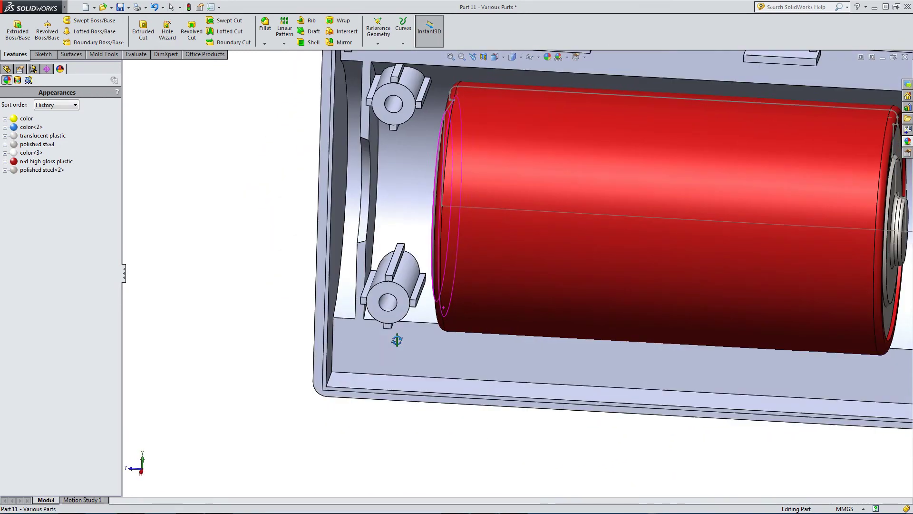
scroll(540, 276, up, 3)
scroll(540, 276, up, 2)
middle_drag(539, 276, 523, 285)
scroll(624, 305, up, 3)
scroll(624, 305, down, 2)
click(6, 70)
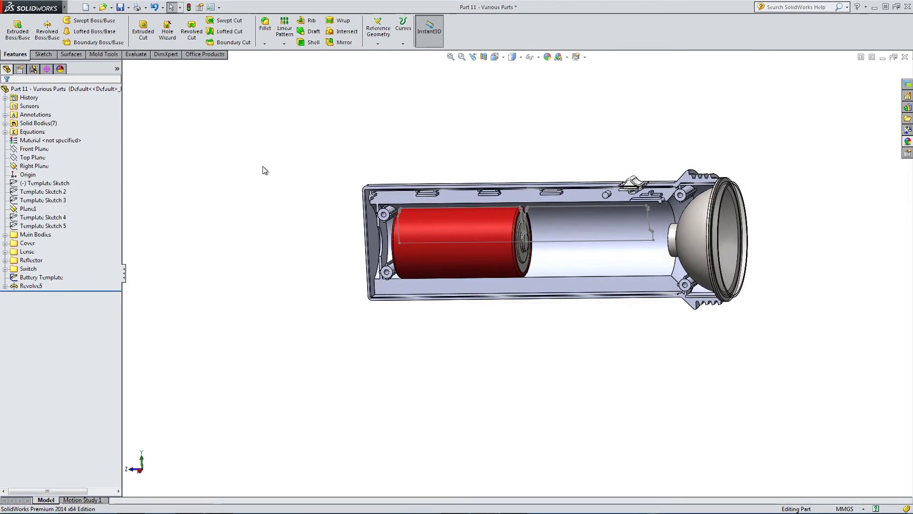
Start a sketch on the Right Plane and convert the Battery Template profile into it
click(42, 55)
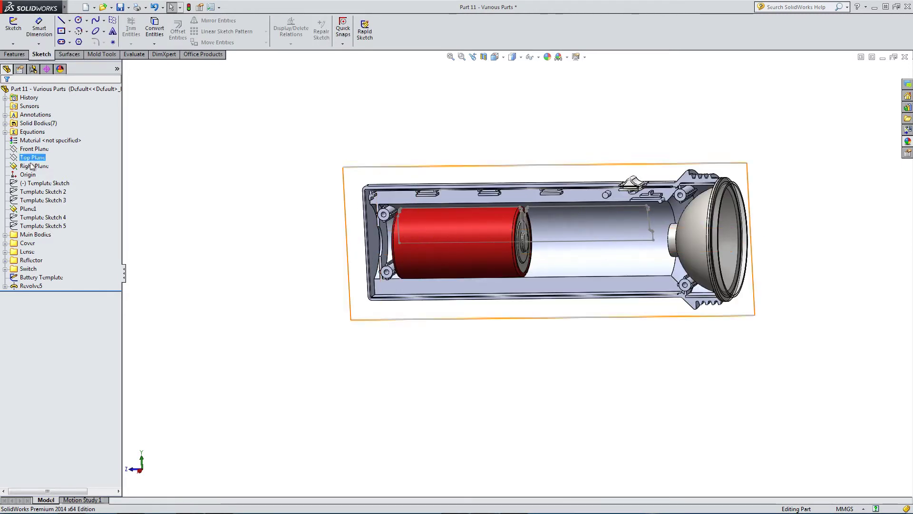
click(14, 27)
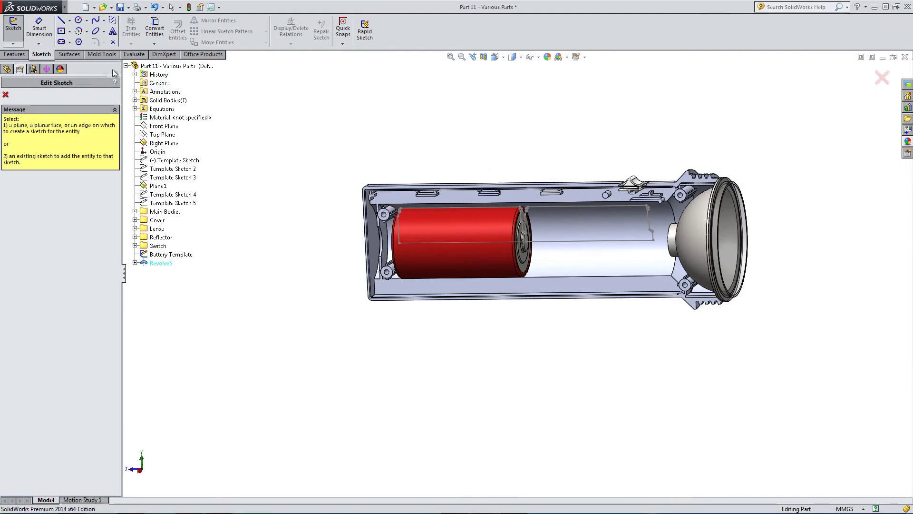
click(163, 143)
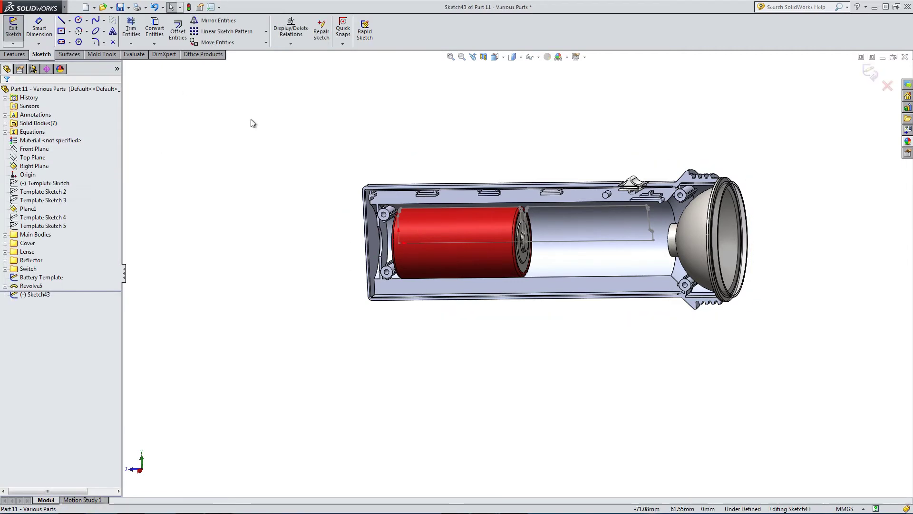
click(55, 277)
click(153, 27)
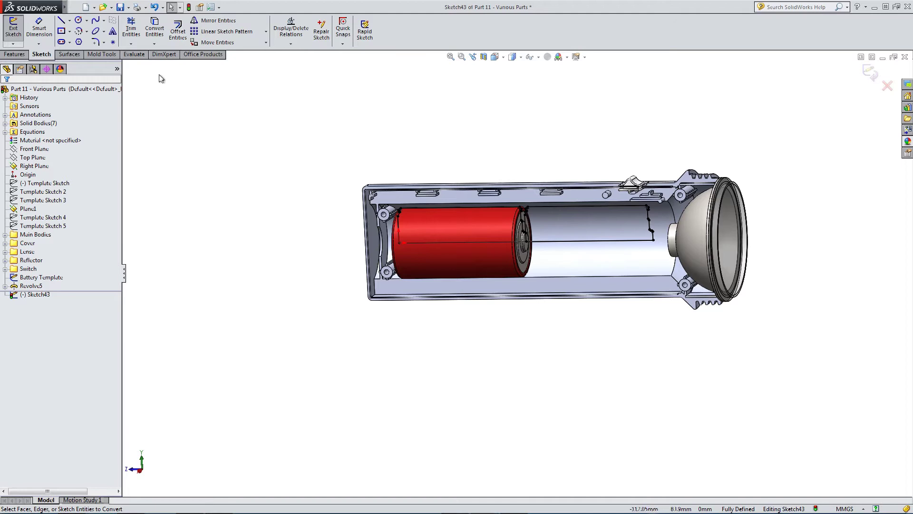
Revolve the battery profile around Line27 as a separate body with Merge result unchecked
click(15, 54)
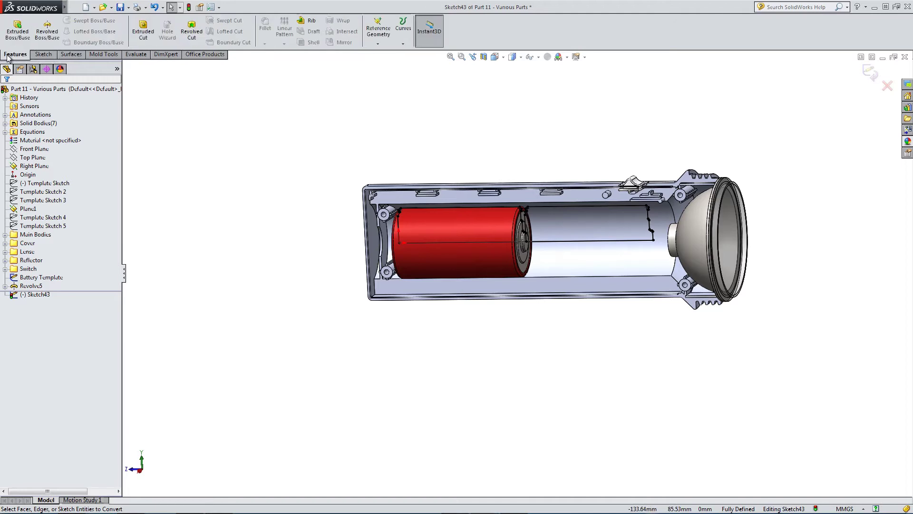
click(48, 28)
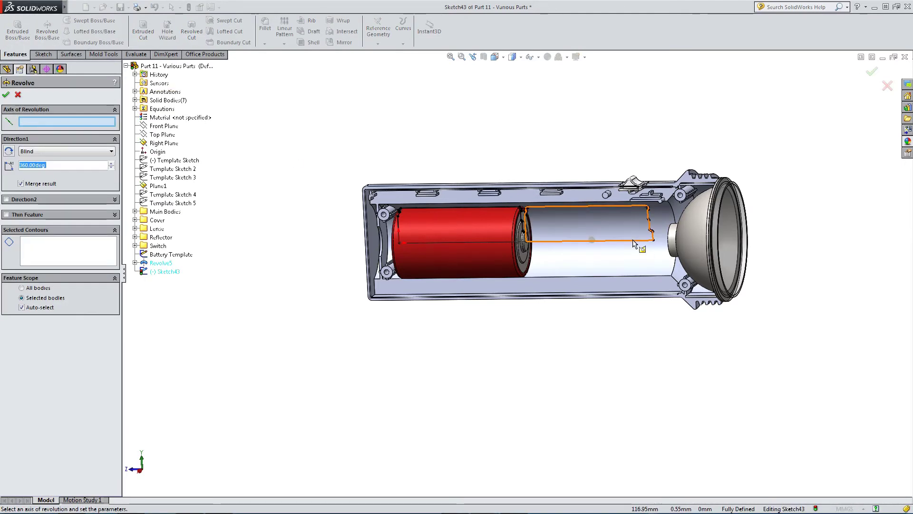
click(94, 123)
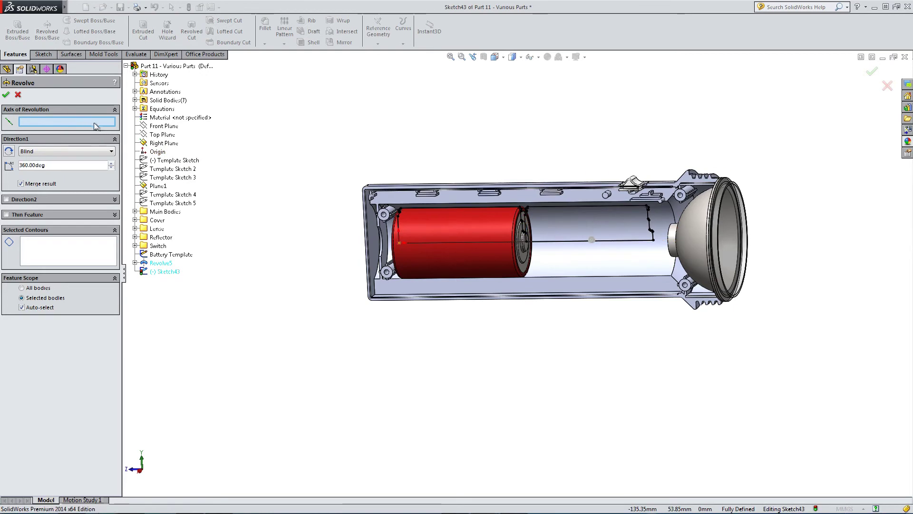
click(610, 242)
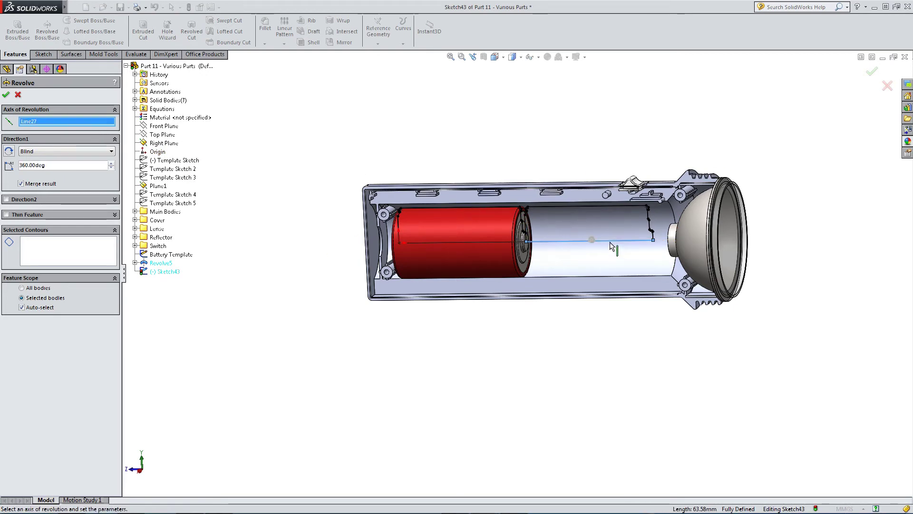
click(92, 254)
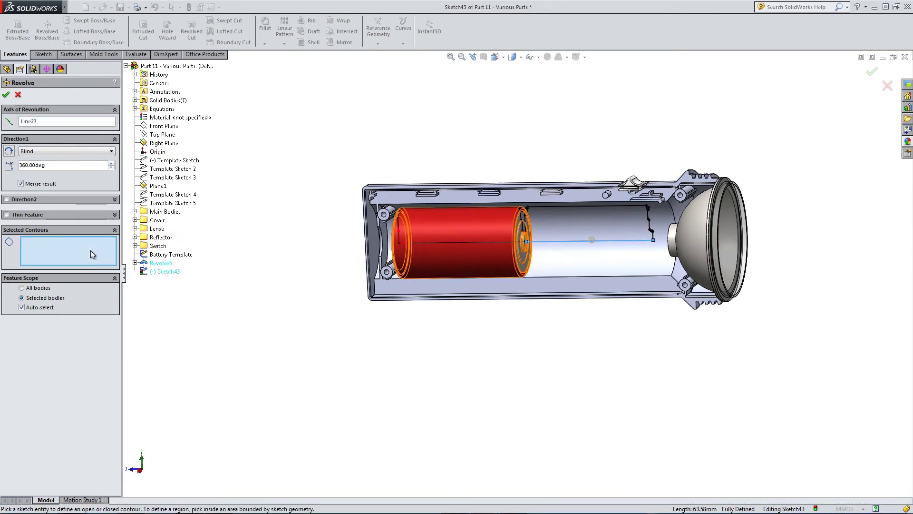
click(589, 227)
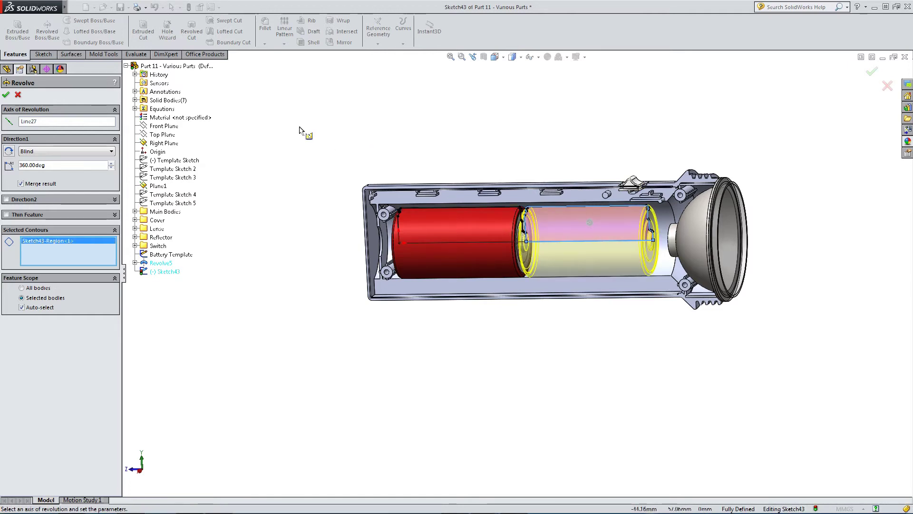
click(27, 185)
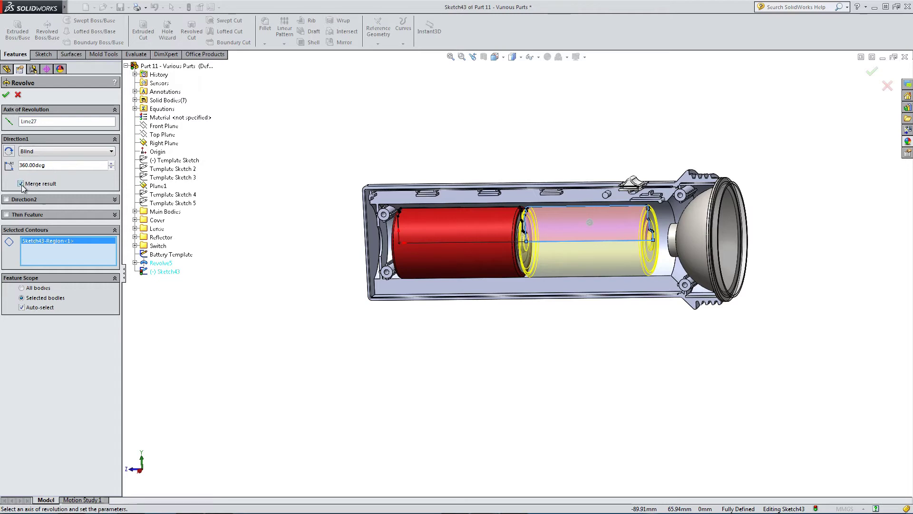
click(6, 96)
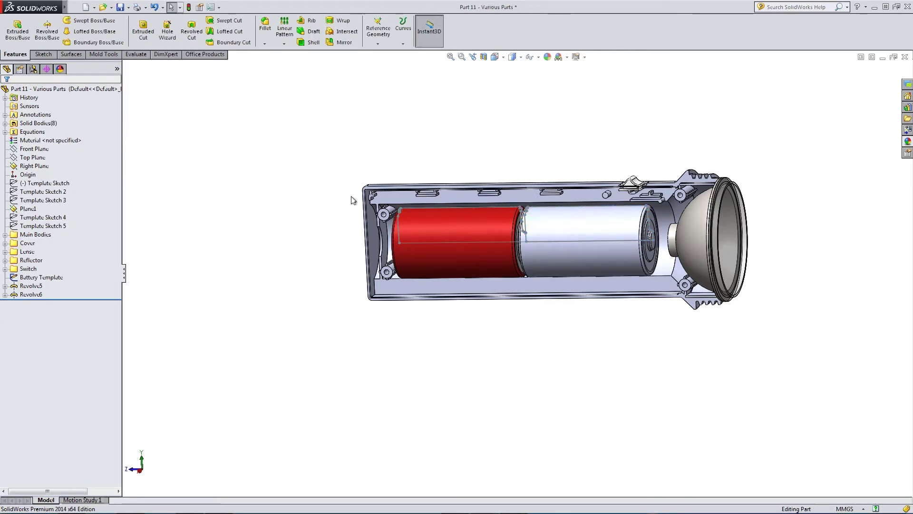
Drag red high gloss plastic from the DisplayManager appearance list onto the new white battery
middle_drag(475, 209, 633, 209)
scroll(595, 252, down, 3)
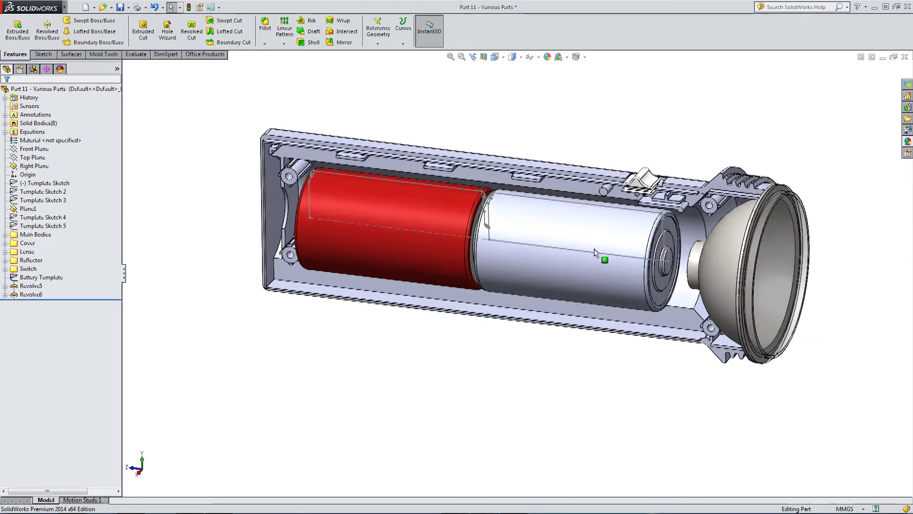
scroll(595, 252, down, 3)
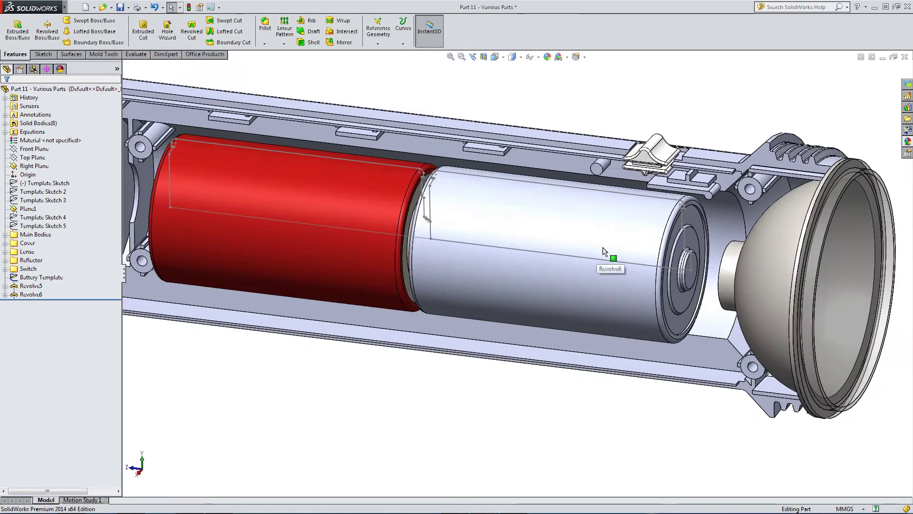
click(60, 69)
click(44, 162)
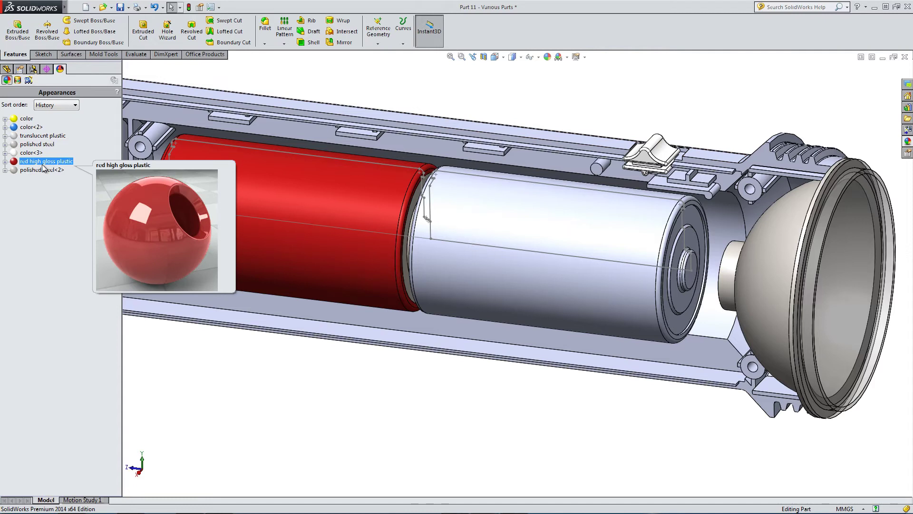
drag(44, 166, 485, 218)
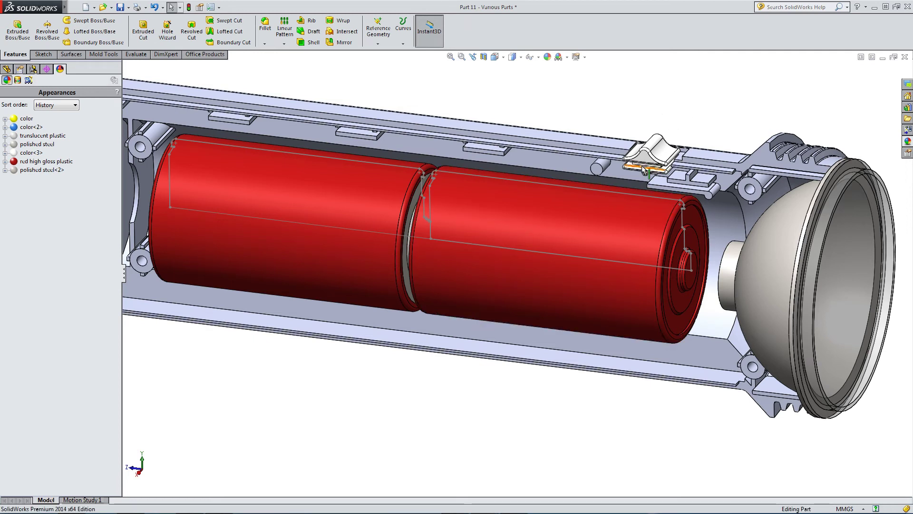
Copy the polished steel<2> appearance from the DisplayManager
click(34, 170)
right_click(34, 170)
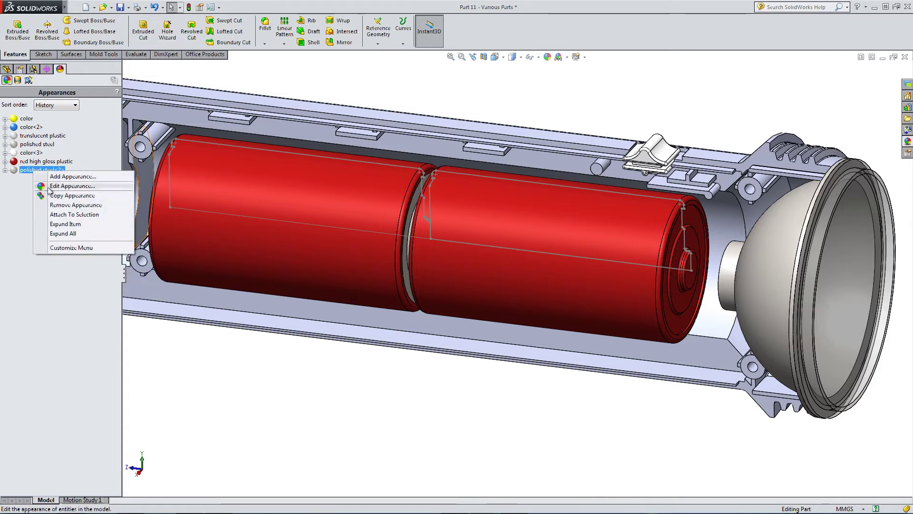
click(72, 196)
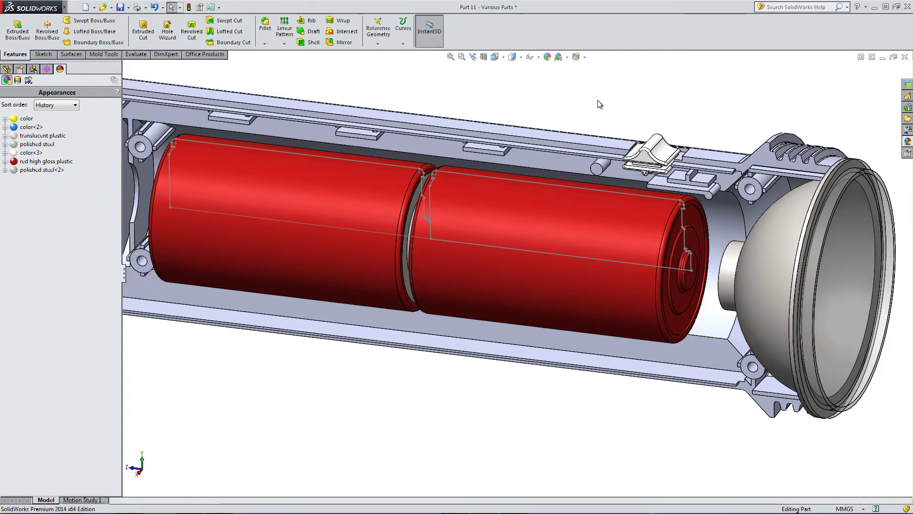
scroll(649, 264, down, 10)
Select the battery's end contact, recessed face and ring, and copy their red appearance
click(617, 252)
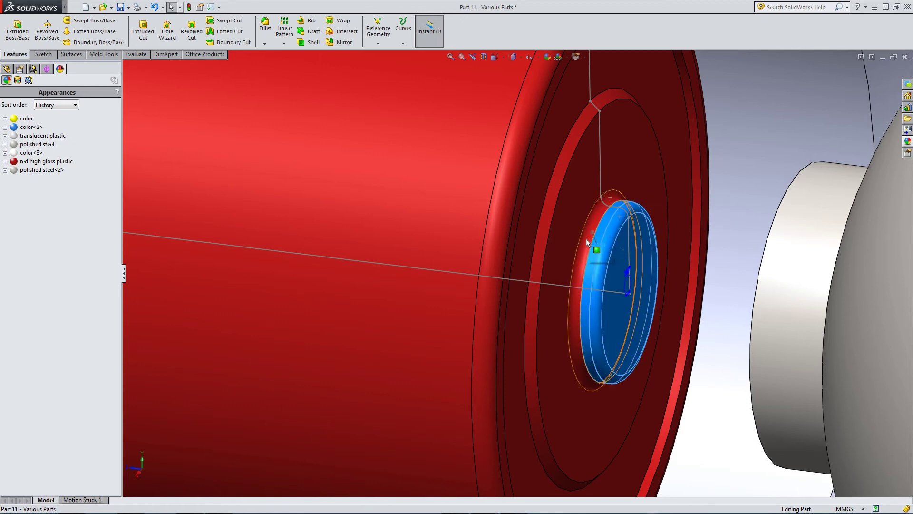
click(556, 210)
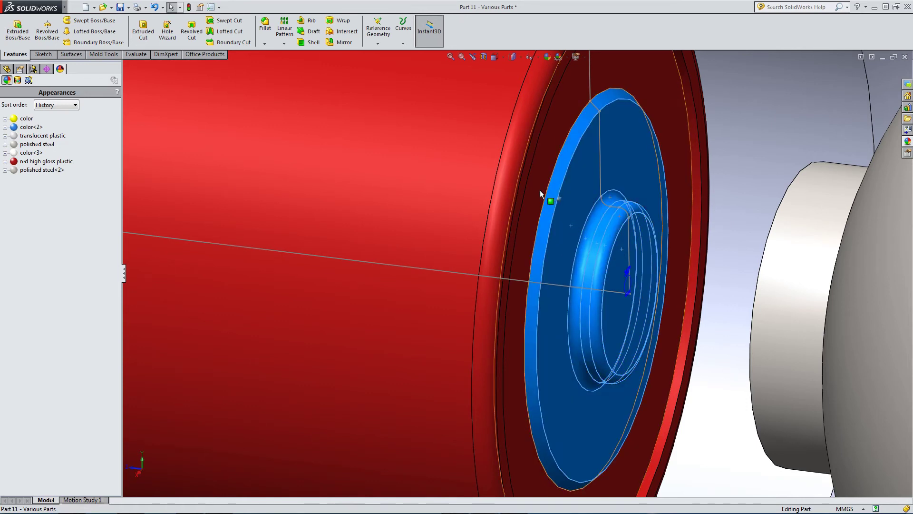
click(541, 190)
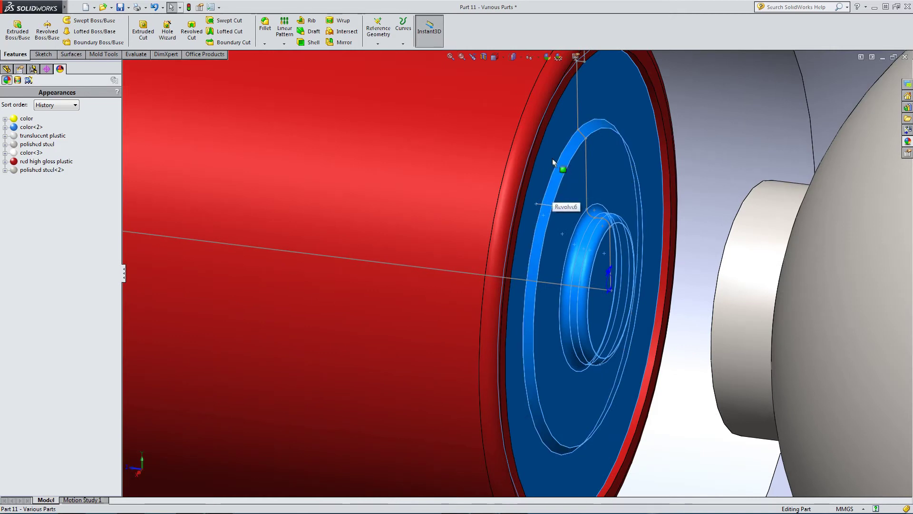
right_click(546, 153)
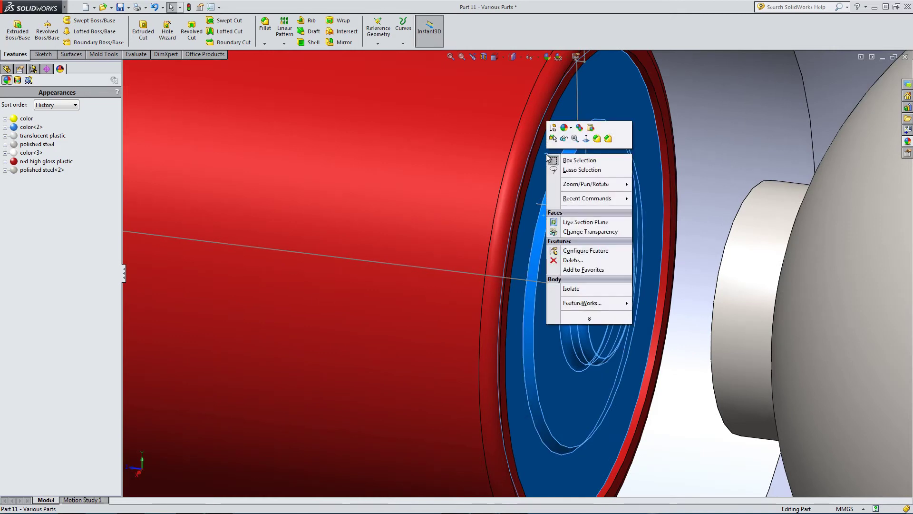
click(584, 129)
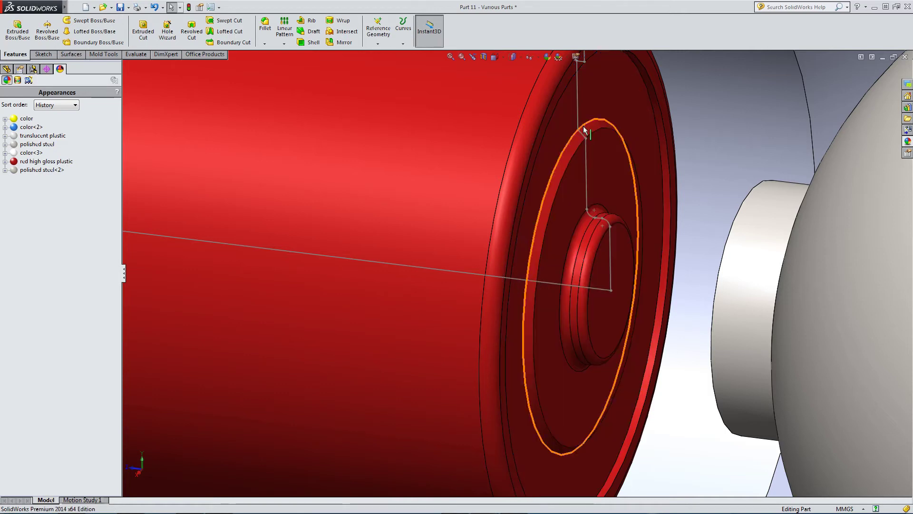
Paste the copied red onto the new battery's boss, ring and recessed end faces
scroll(571, 192, up, 3)
scroll(571, 192, up, 5)
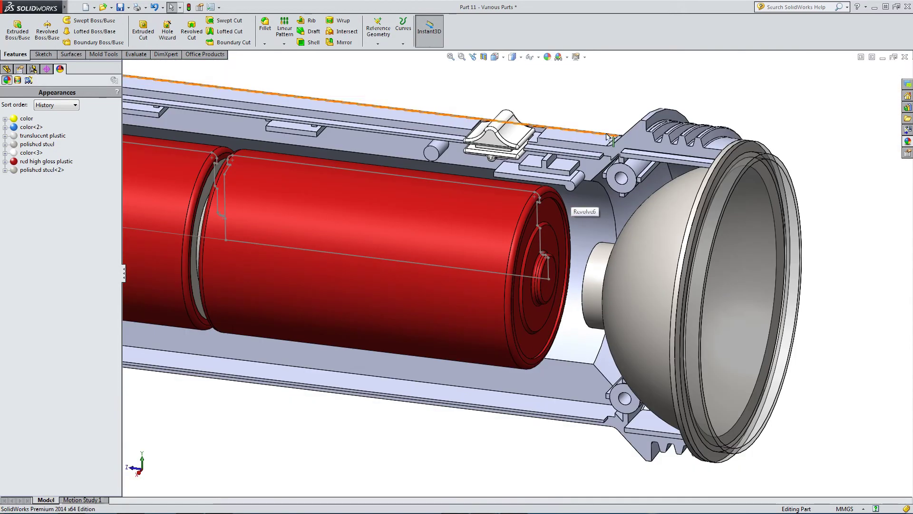
scroll(549, 250, down, 8)
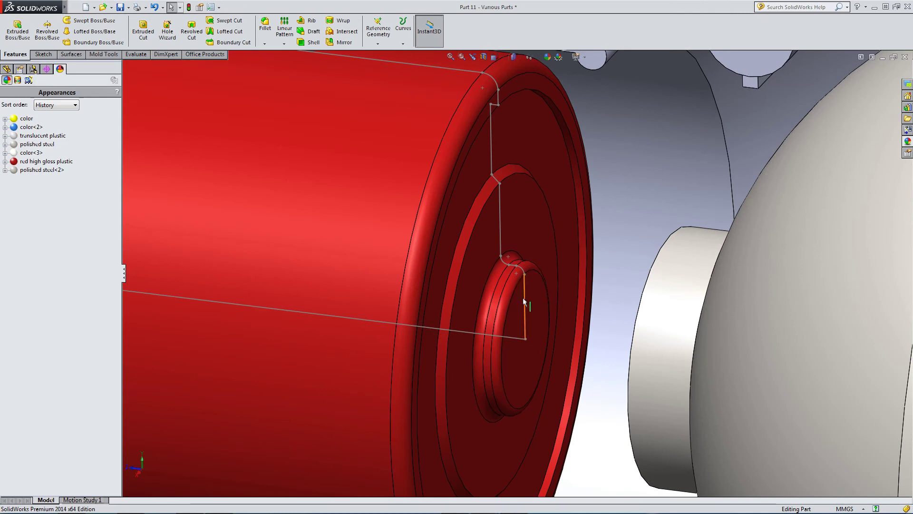
click(523, 298)
click(499, 297)
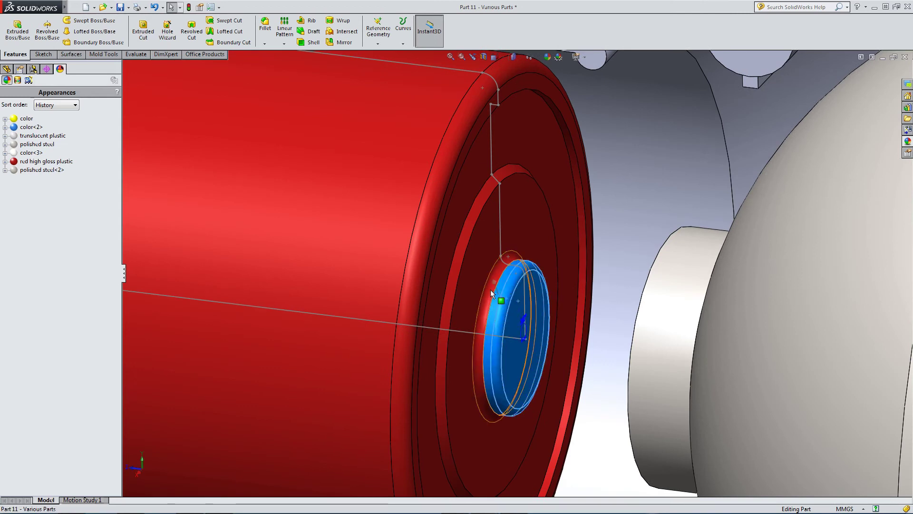
click(490, 289)
click(458, 230)
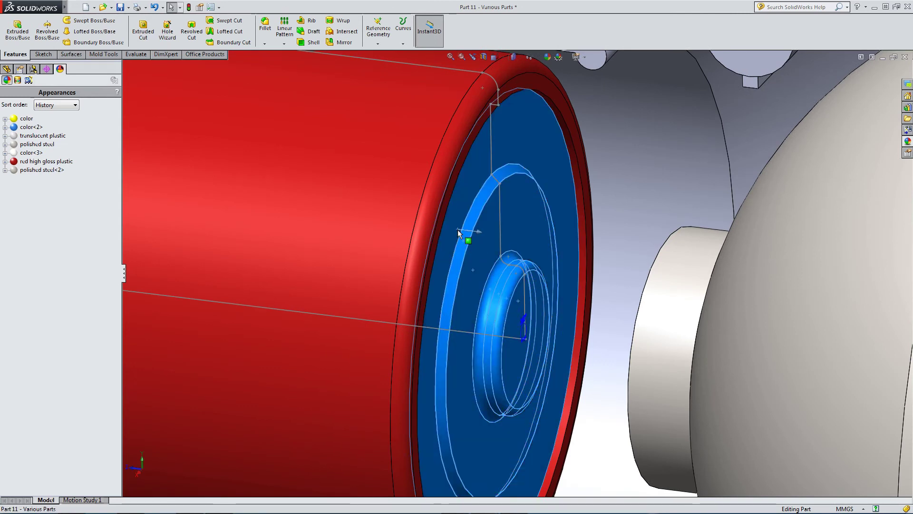
right_click(458, 229)
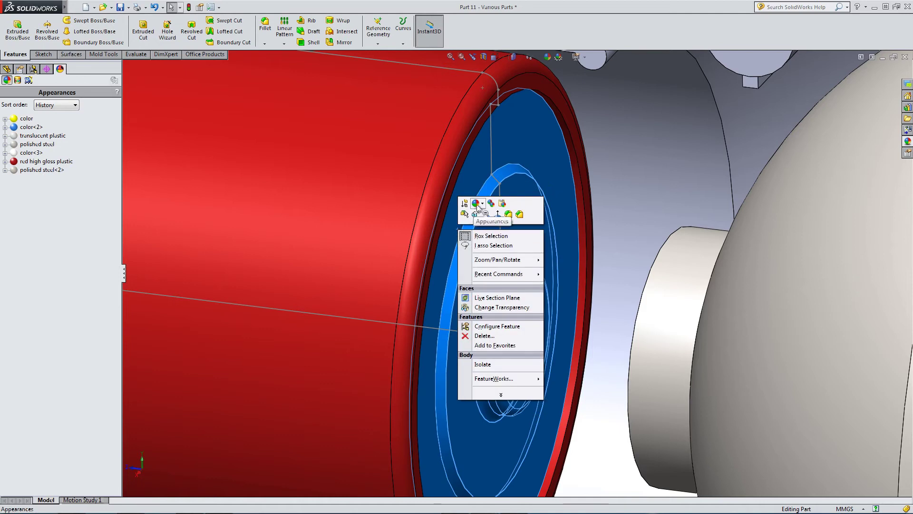
click(503, 204)
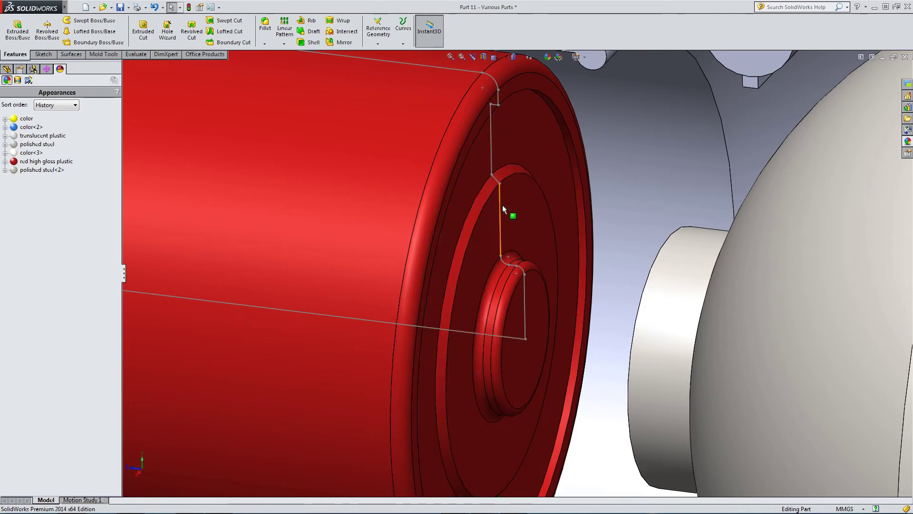
scroll(496, 239, up, 5)
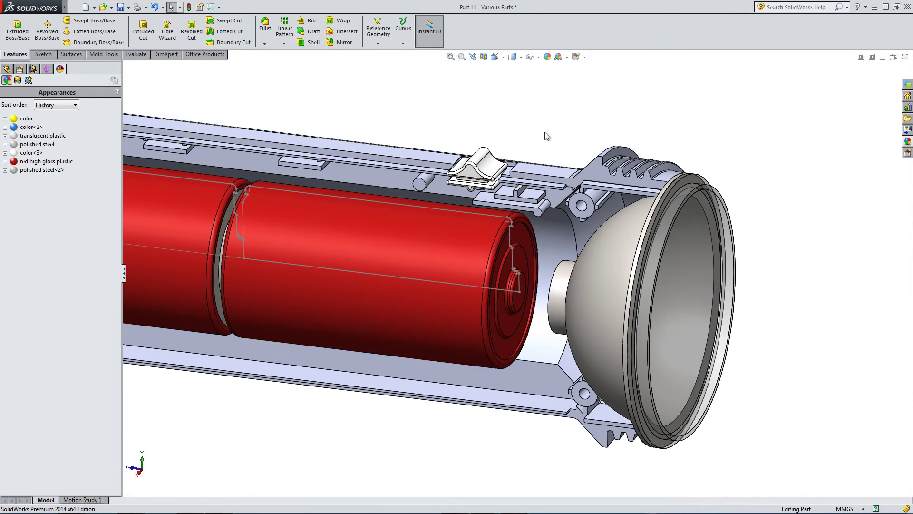
scroll(540, 264, down, 3)
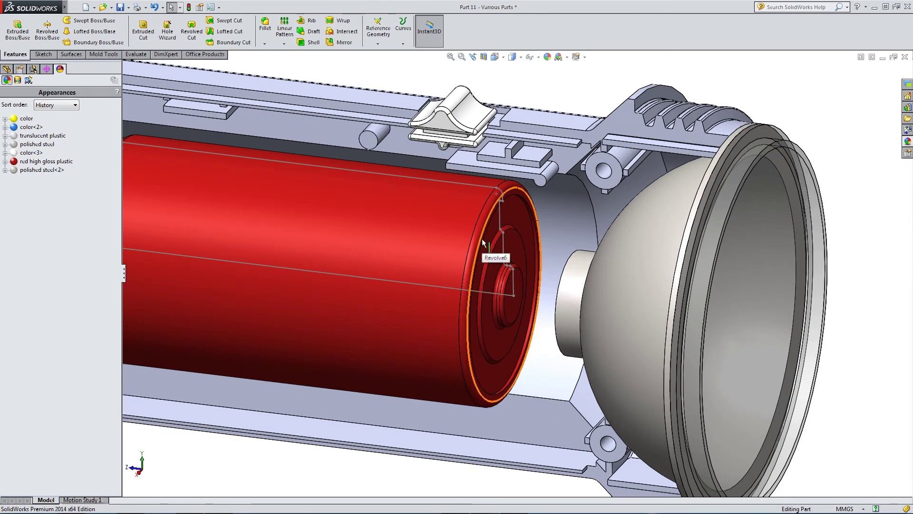
click(6, 69)
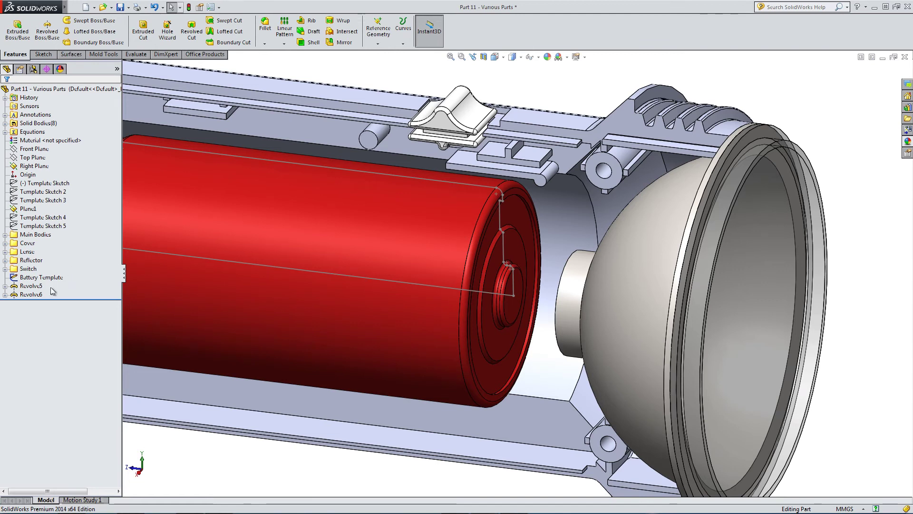
Remove the body appearance from Revolve6 for all such instances
click(31, 295)
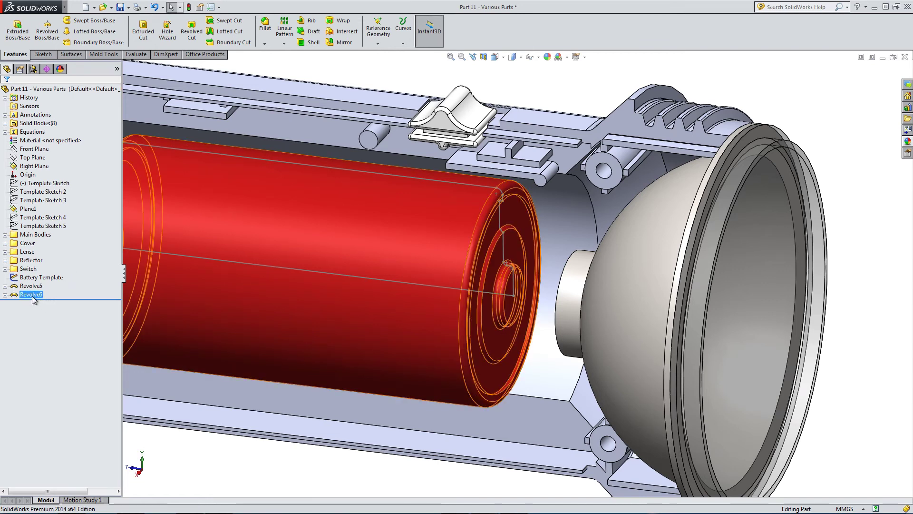
right_click(31, 296)
click(79, 283)
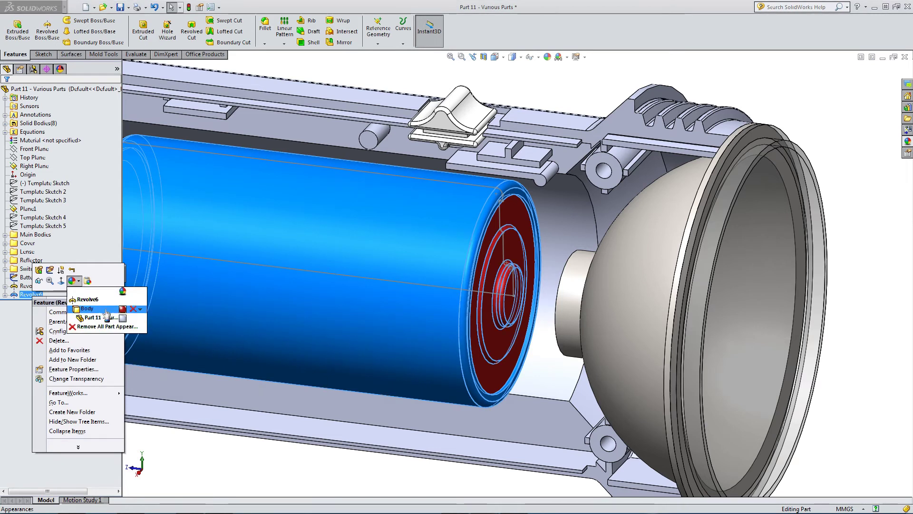
click(140, 310)
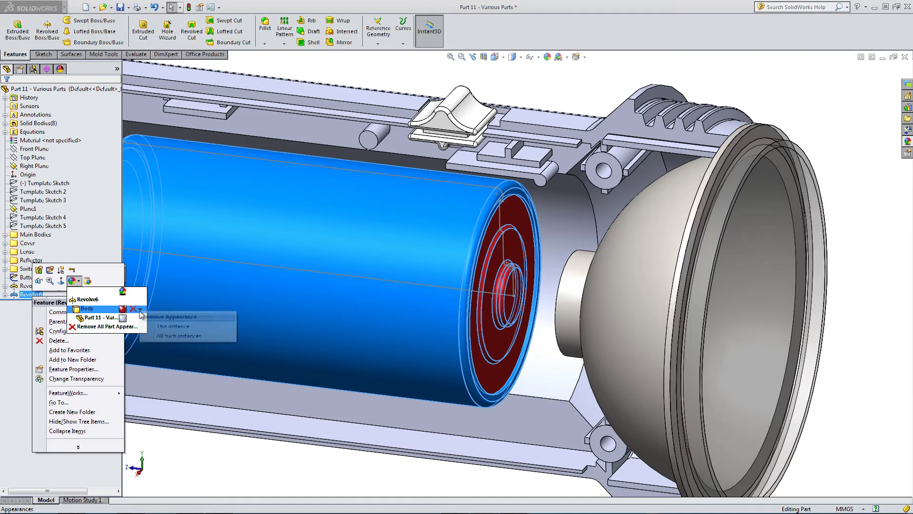
click(161, 336)
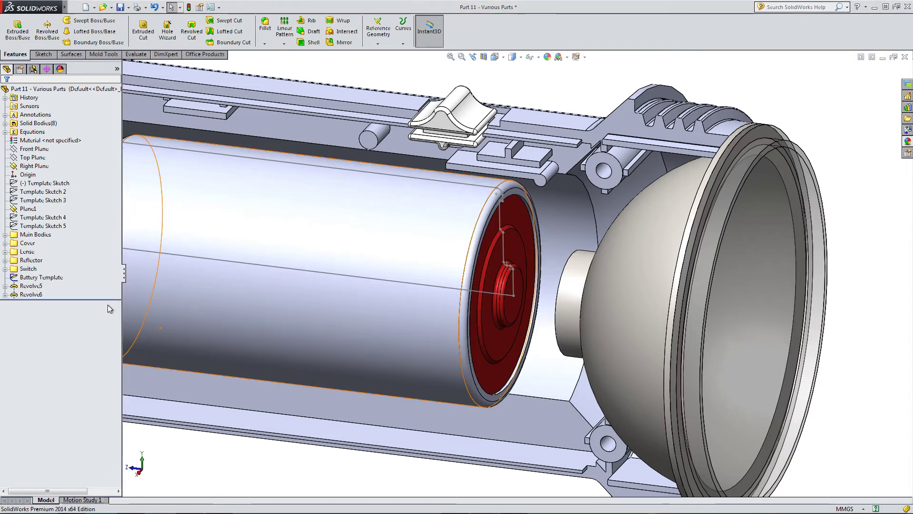
Recheck Revolve6's appearances in the part colour settings, close them and fit the torch in view
click(39, 287)
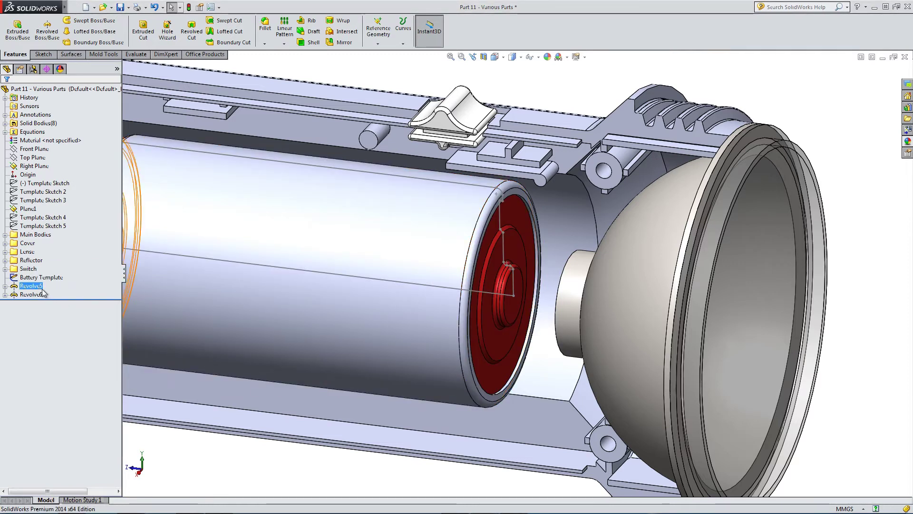
key(Escape)
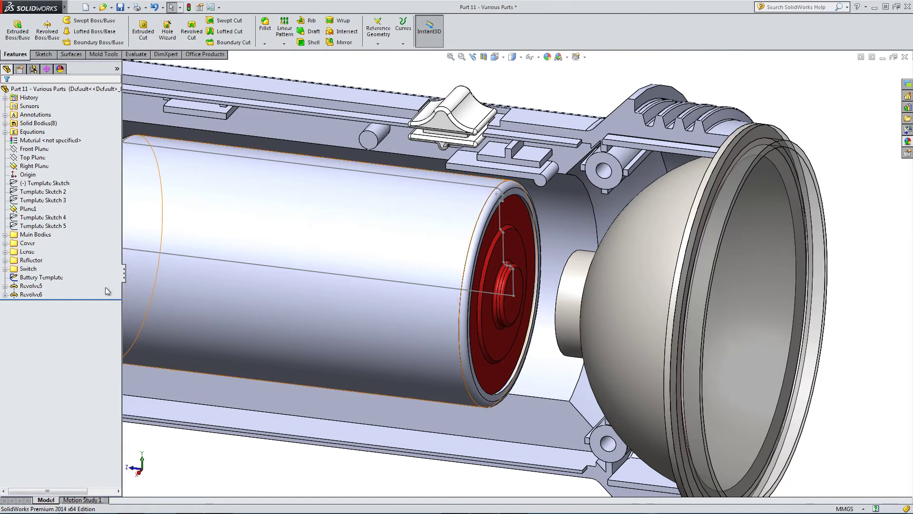
right_click(35, 295)
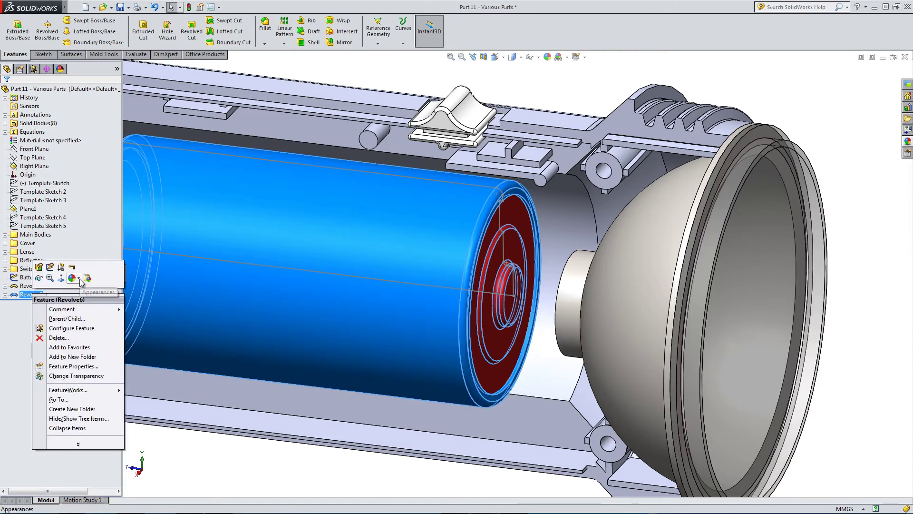
click(80, 279)
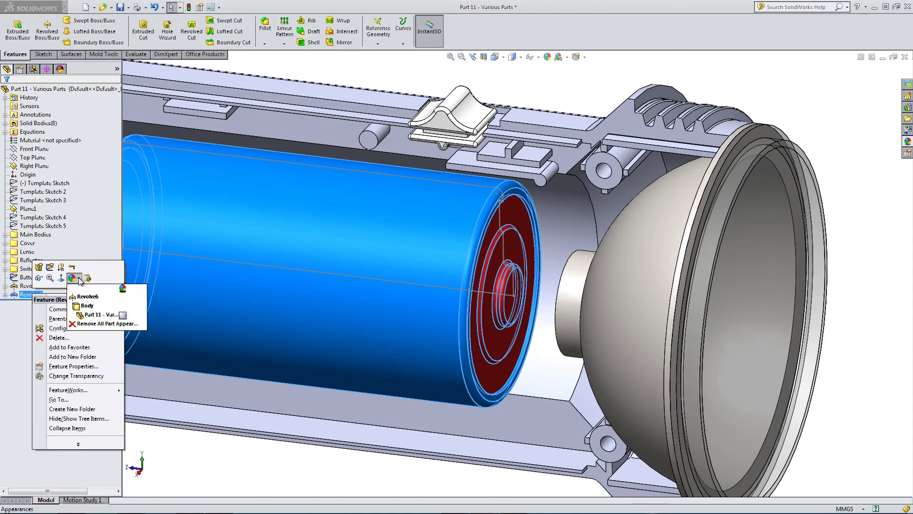
click(122, 315)
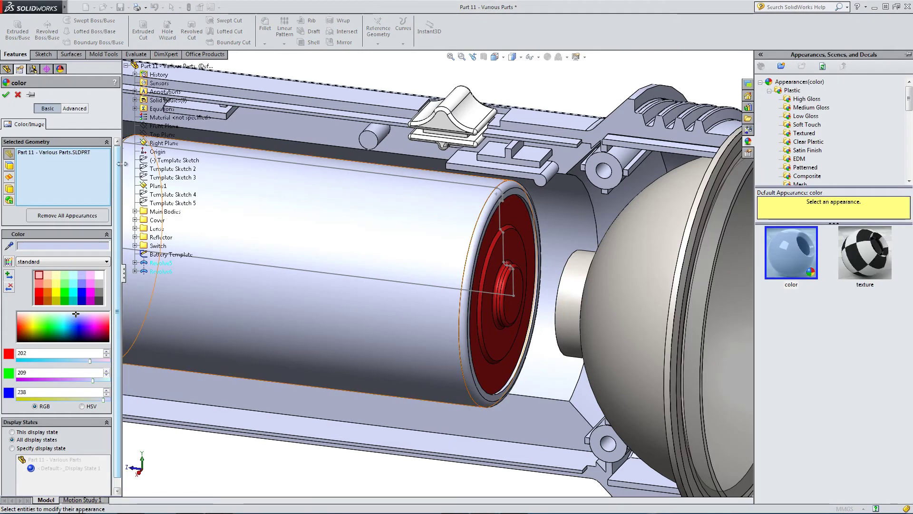
click(18, 94)
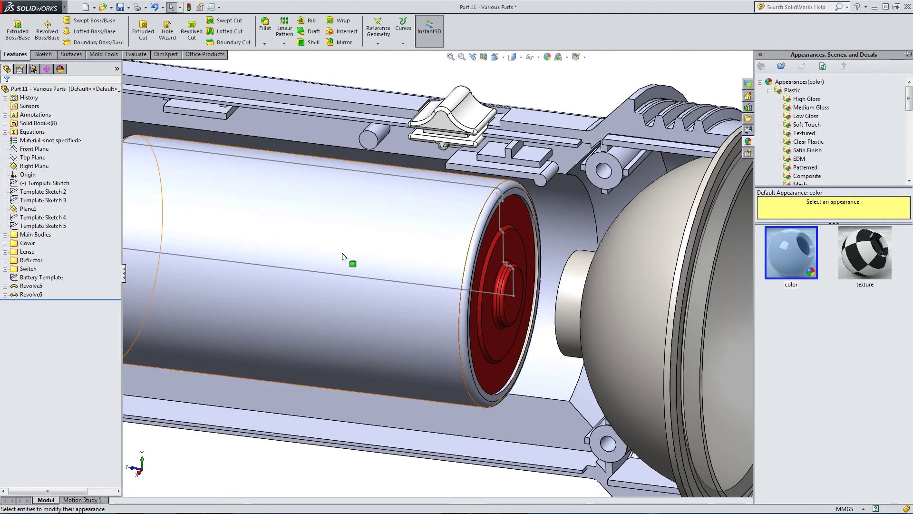
key(f)
scroll(481, 261, down, 5)
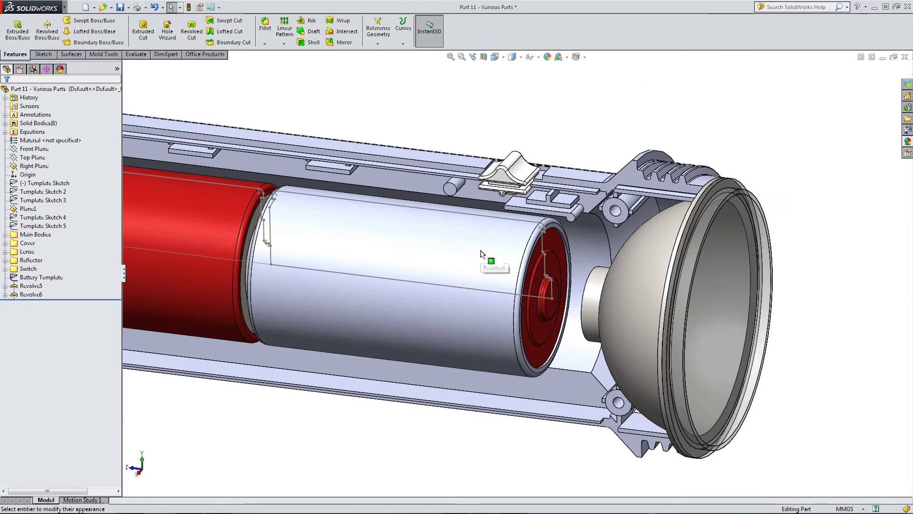
Copy the polished steel<2> appearance from the DisplayManager
click(60, 69)
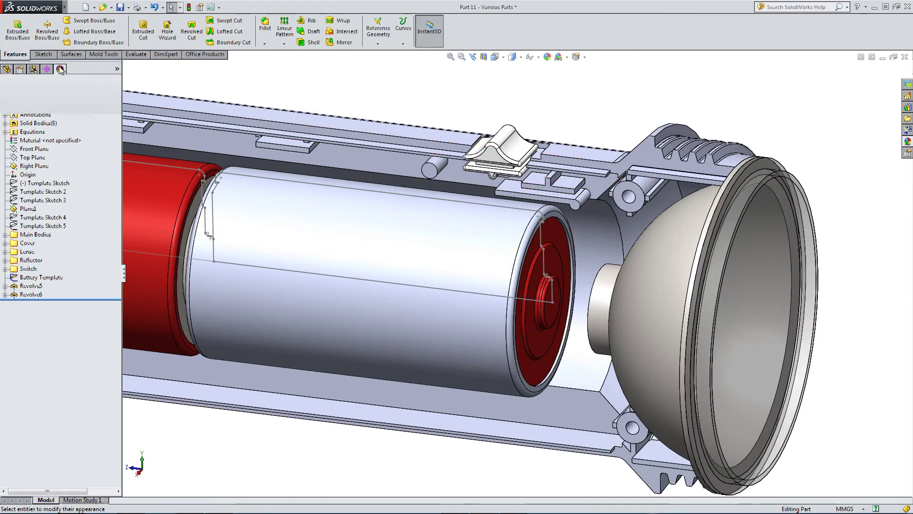
click(19, 172)
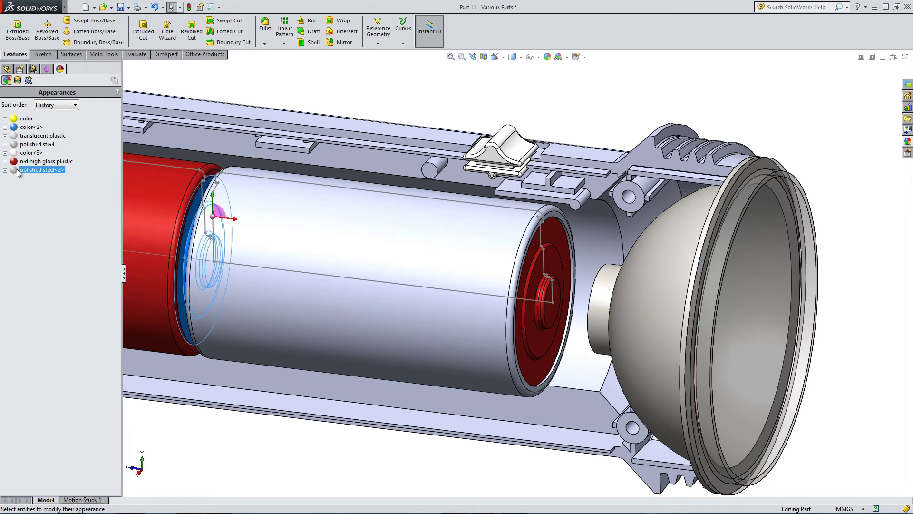
right_click(18, 173)
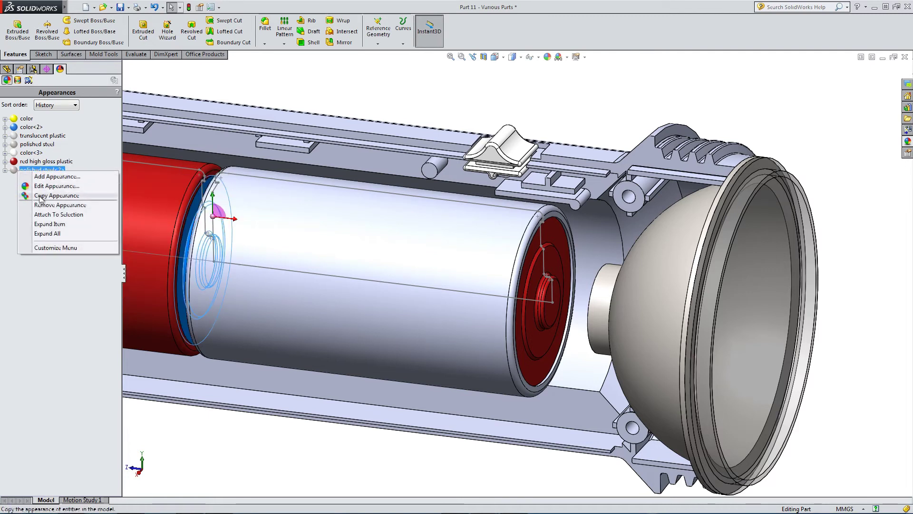
click(56, 195)
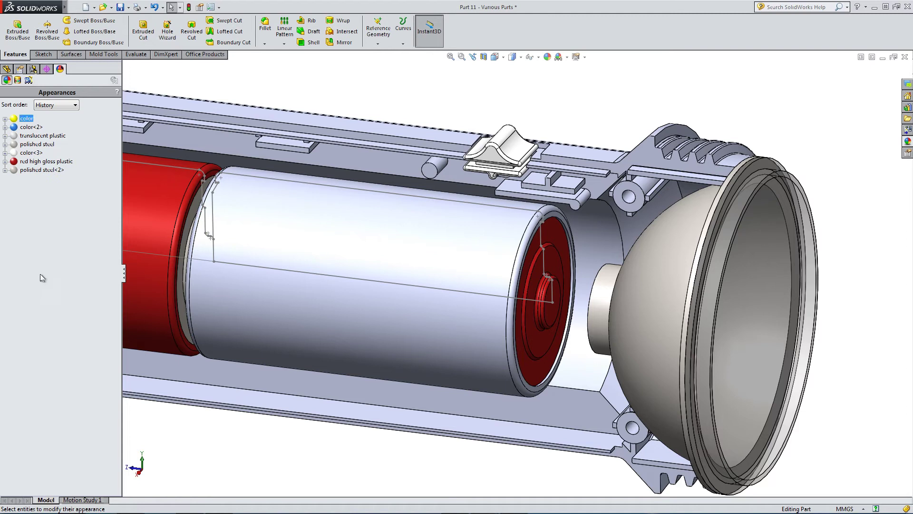
scroll(549, 292, down, 6)
Paste polished steel onto the front battery's terminal end, cylindrical, ring and flange faces
click(533, 227)
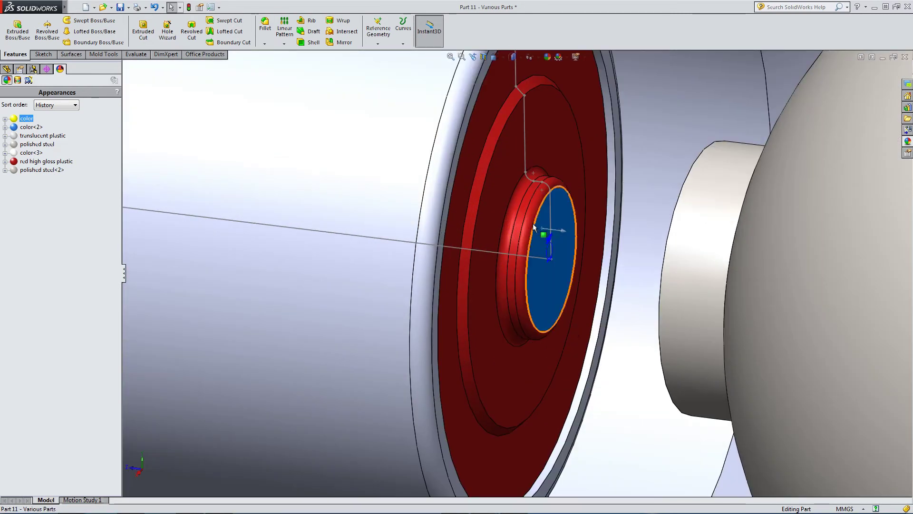
click(524, 218)
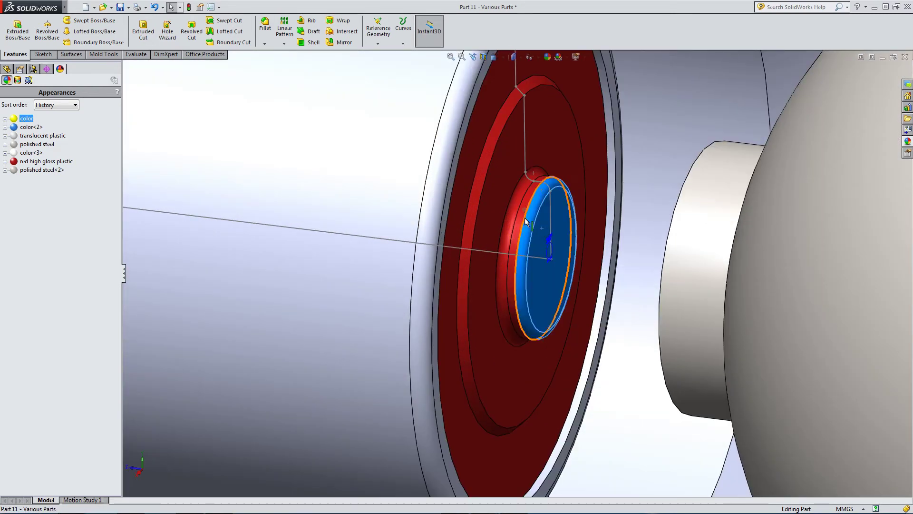
ctrl+click(476, 185)
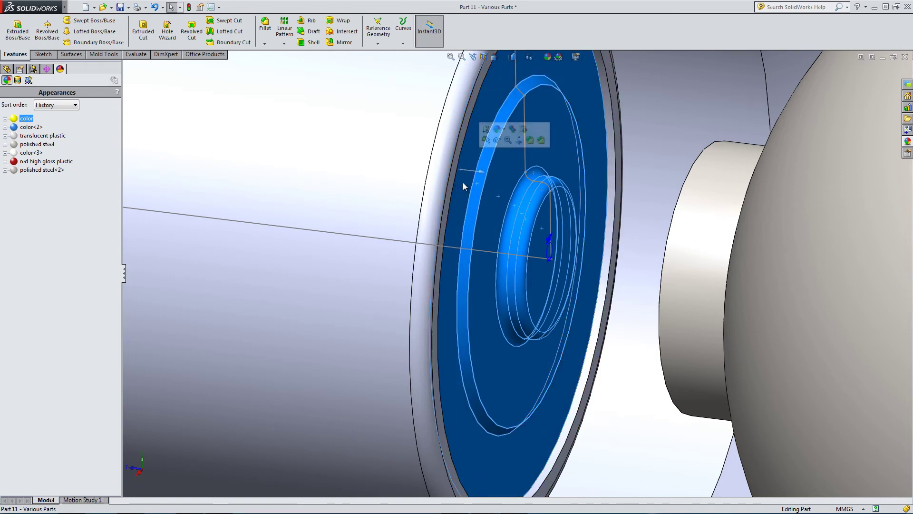
right_click(464, 181)
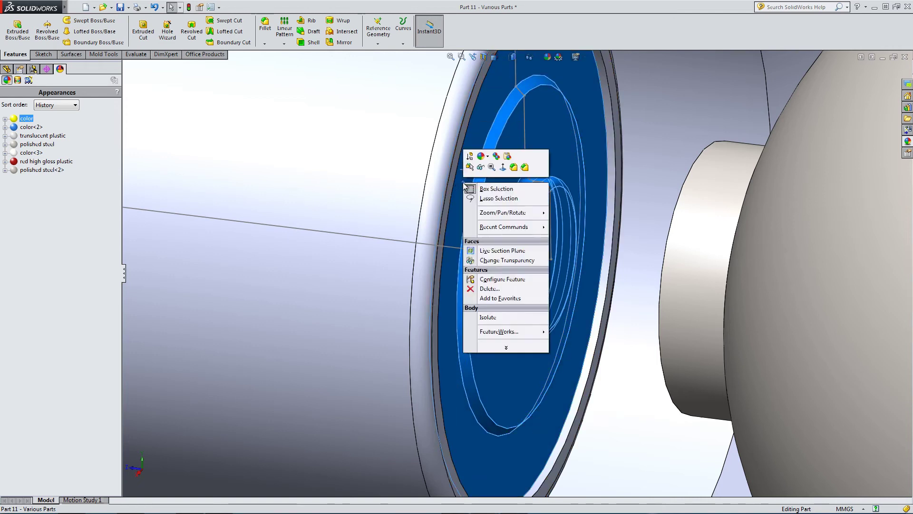
click(507, 157)
scroll(507, 156, up, 5)
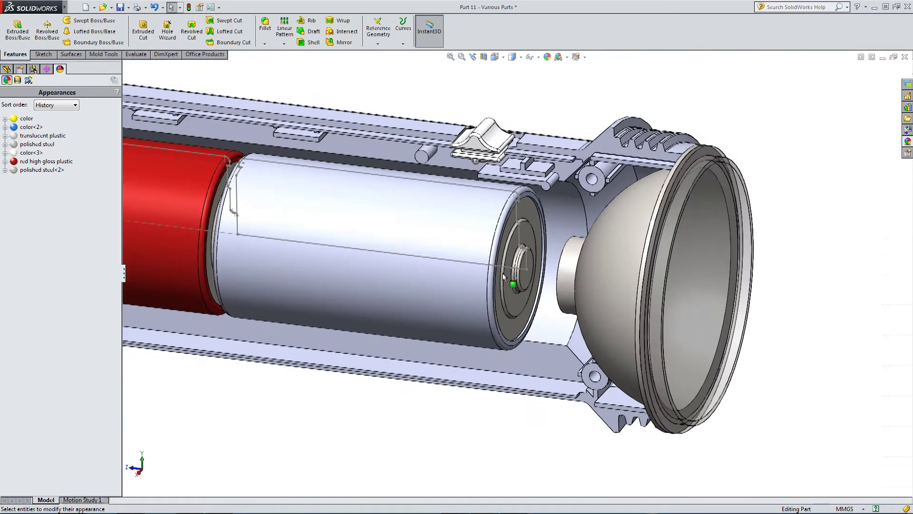
scroll(479, 381, down, 5)
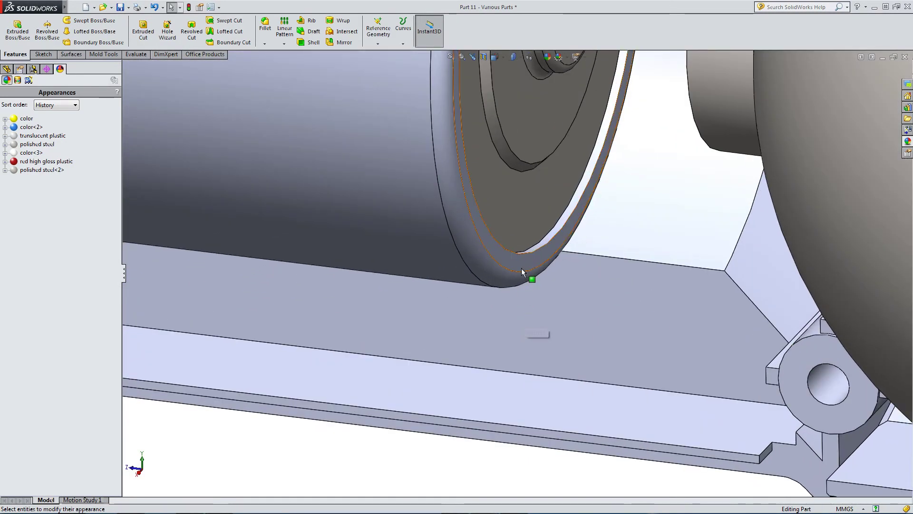
click(547, 238)
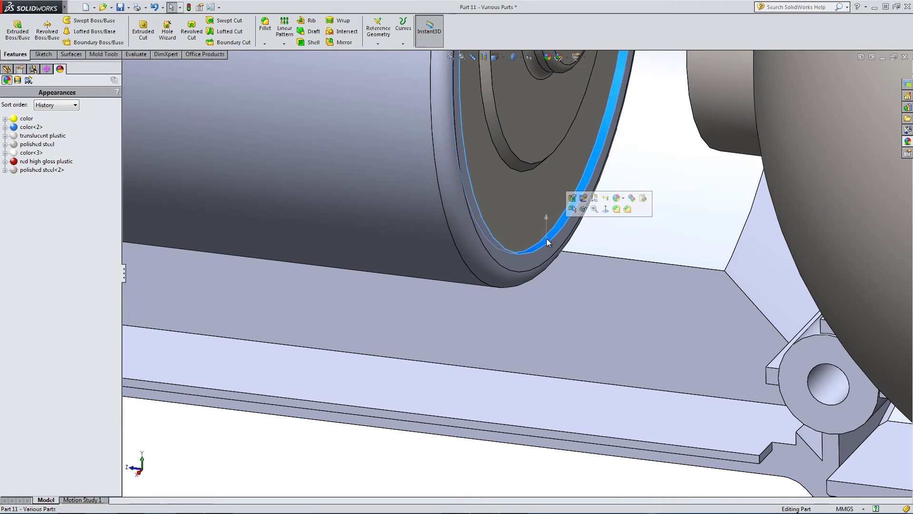
Copy the red high gloss plastic appearance from the DisplayManager
click(25, 162)
scroll(257, 391, up, 5)
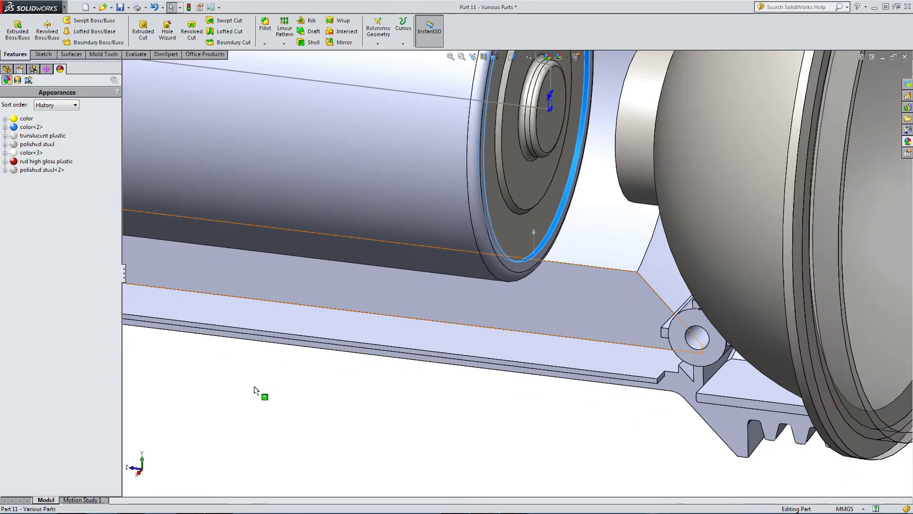
right_click(42, 165)
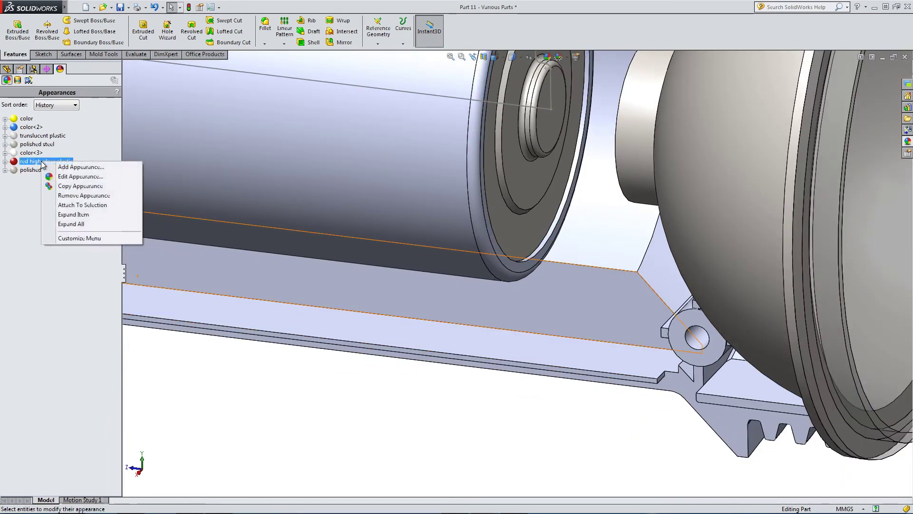
click(68, 187)
scroll(441, 291, down, 6)
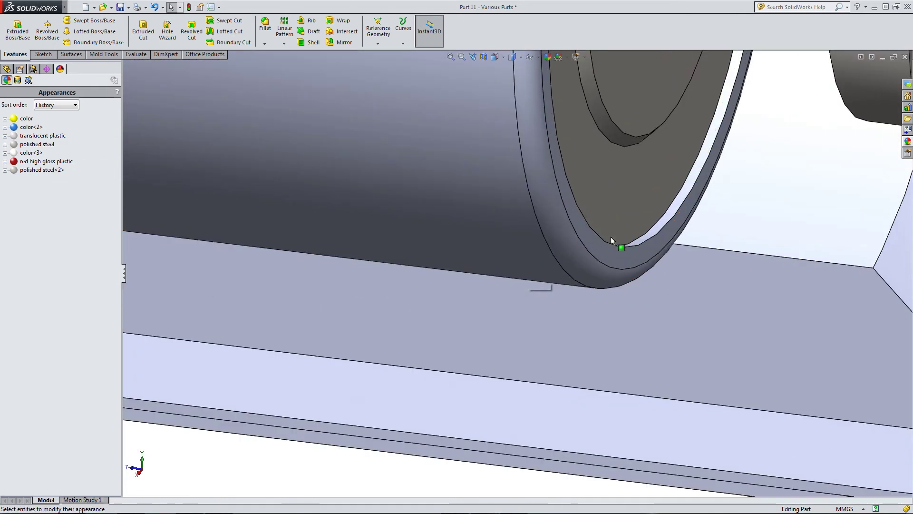
Paste red high gloss plastic onto the blue front battery body, Revolve6
click(668, 217)
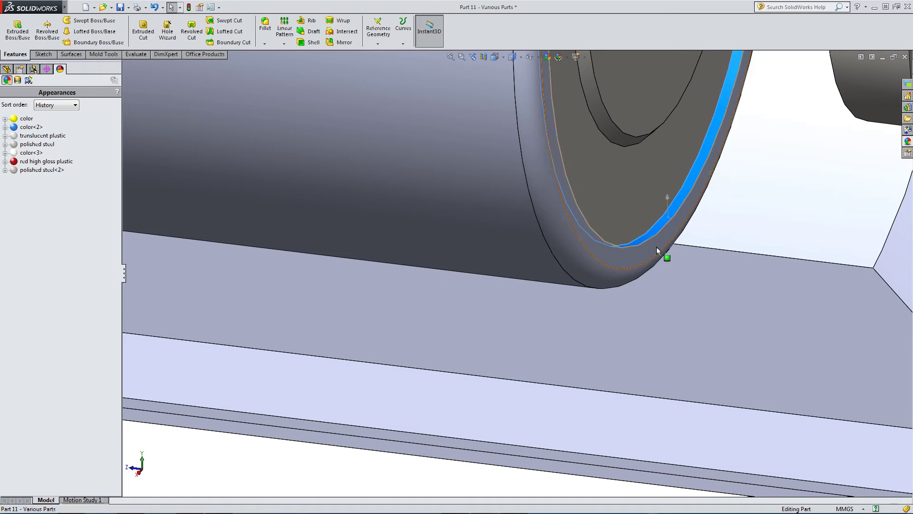
click(636, 273)
click(498, 258)
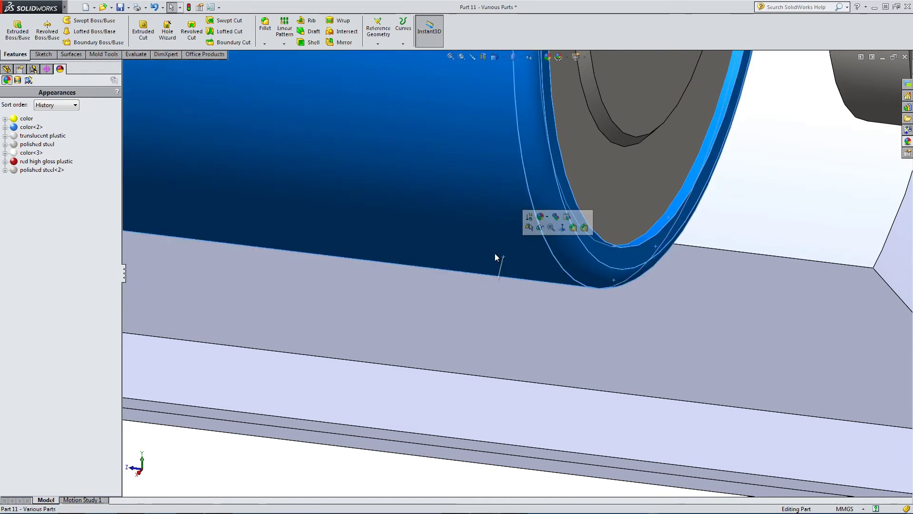
scroll(493, 253, up, 3)
scroll(493, 253, up, 6)
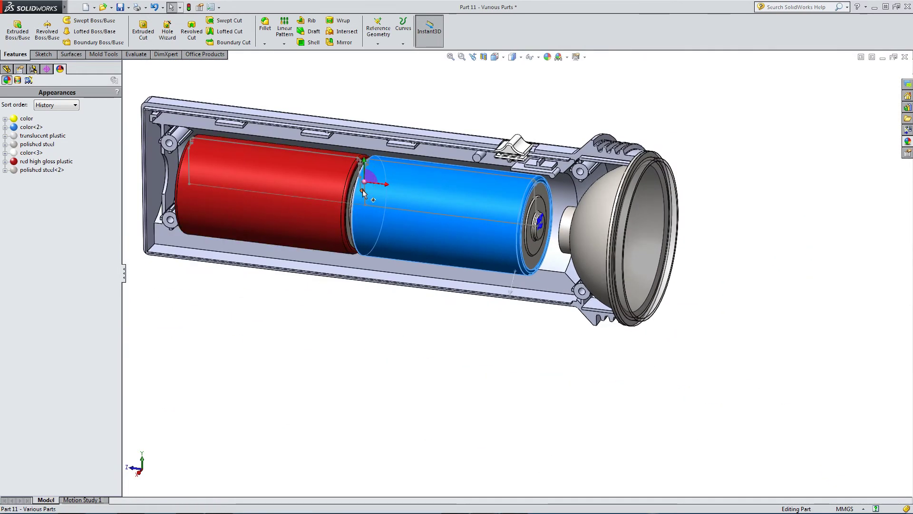
scroll(378, 164, down, 10)
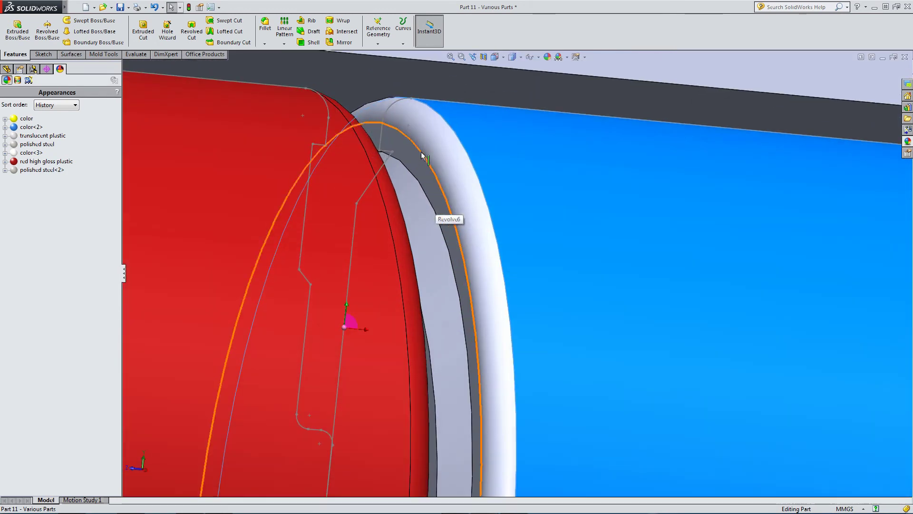
click(427, 135)
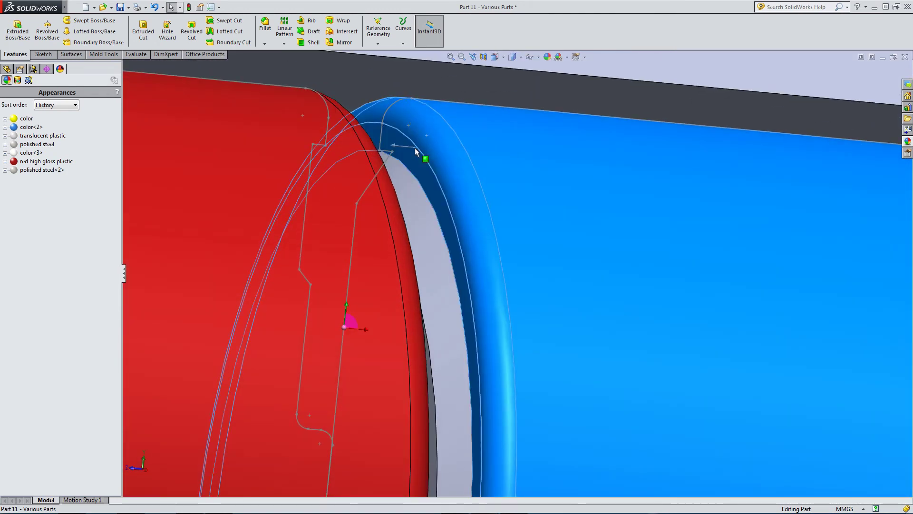
scroll(418, 184, up, 5)
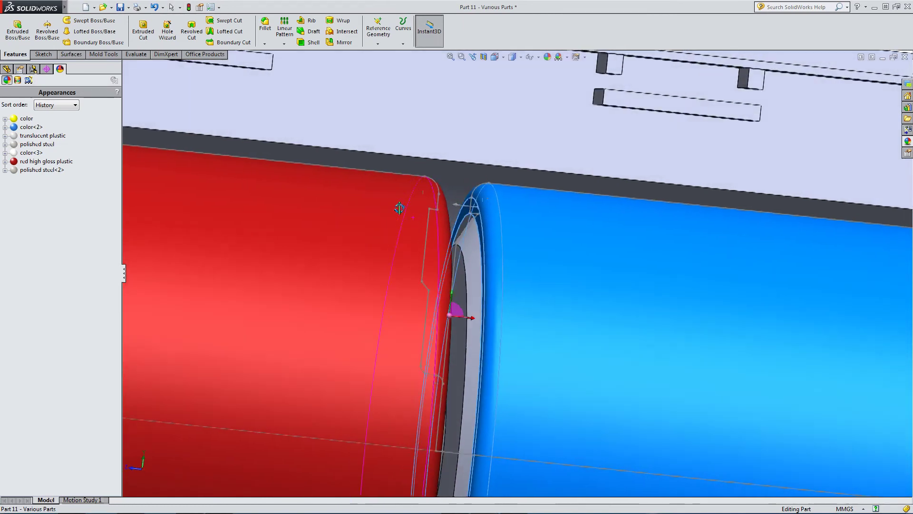
scroll(475, 227, down, 5)
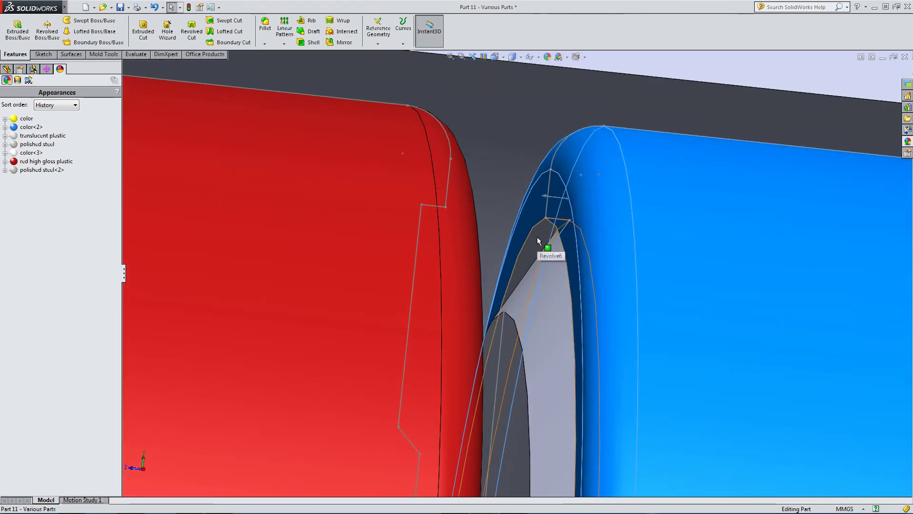
click(538, 239)
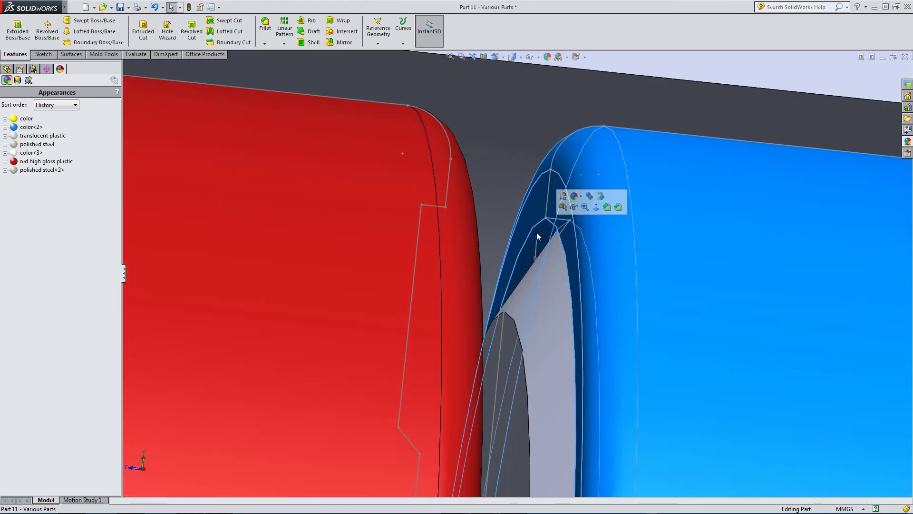
right_click(536, 232)
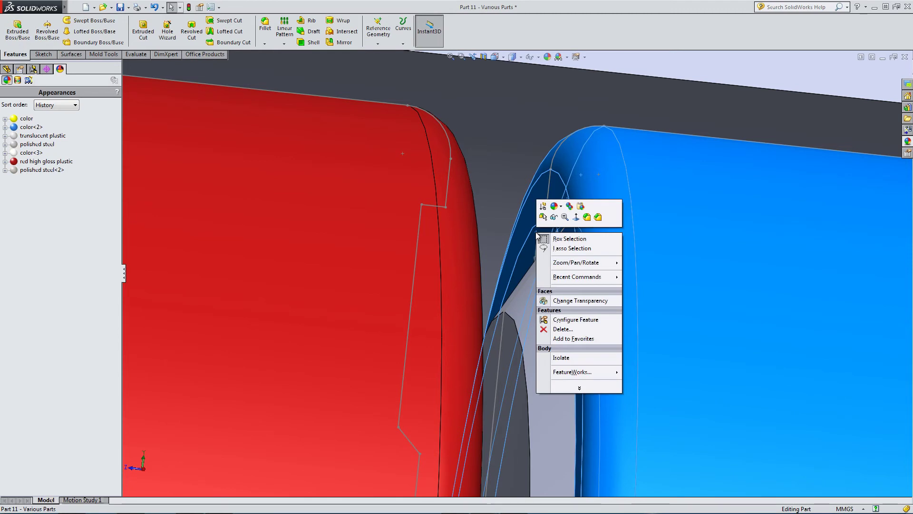
click(581, 206)
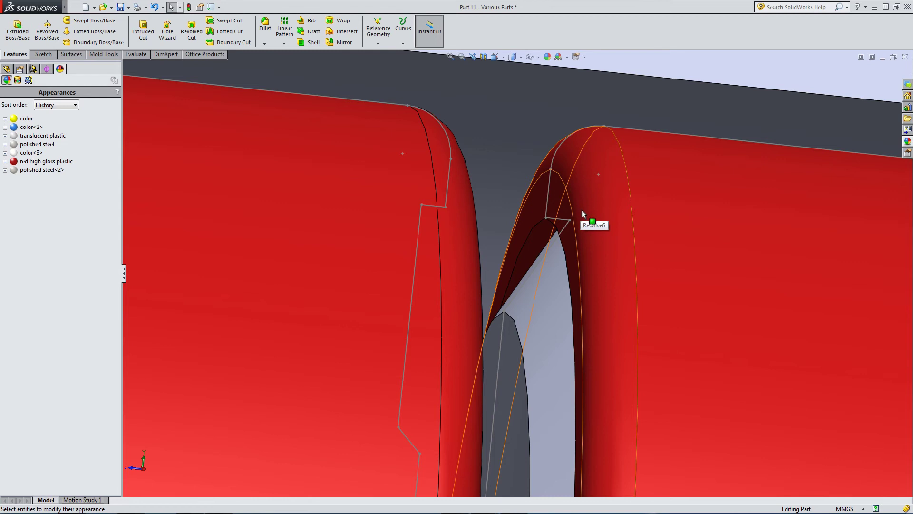
scroll(581, 210, up, 6)
scroll(565, 154, down, 5)
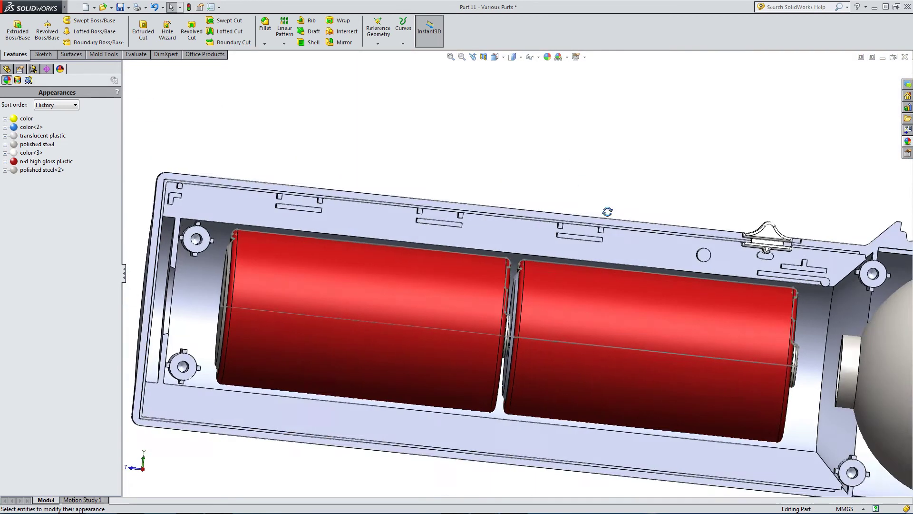
middle_drag(565, 154, 560, 238)
scroll(561, 238, up, 3)
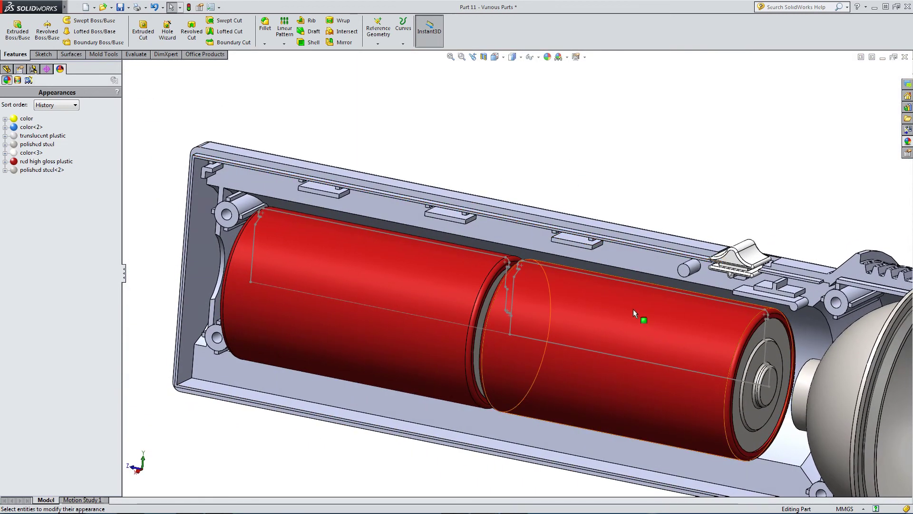
middle_drag(636, 316, 626, 322)
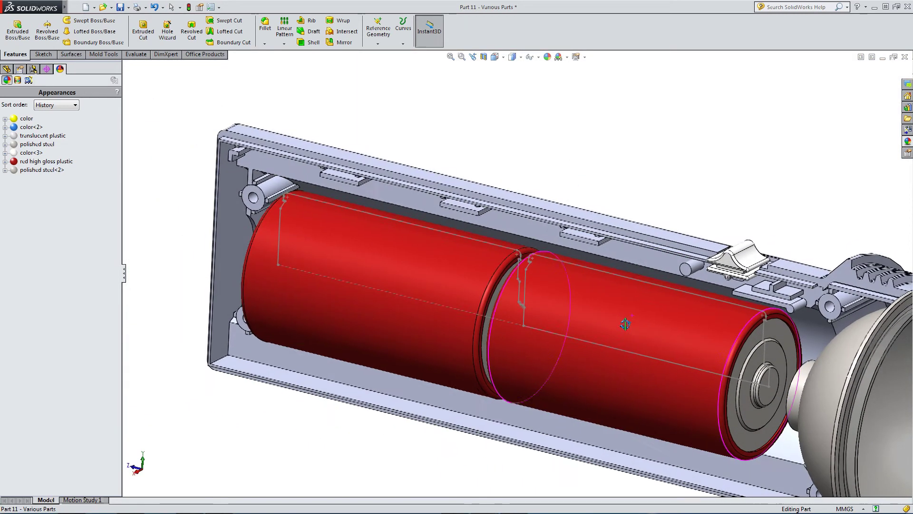
Hide the Battery Template sketch and fit the flashlight in view
click(7, 69)
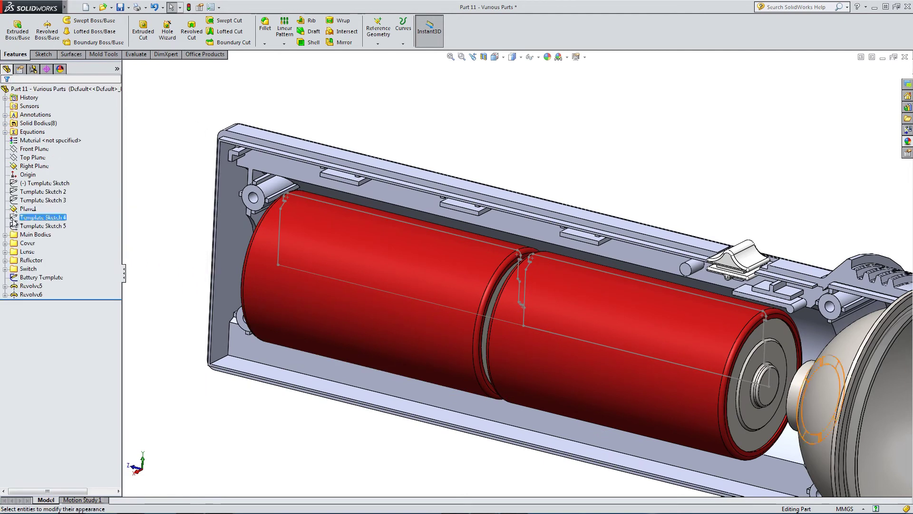
click(38, 278)
right_click(35, 279)
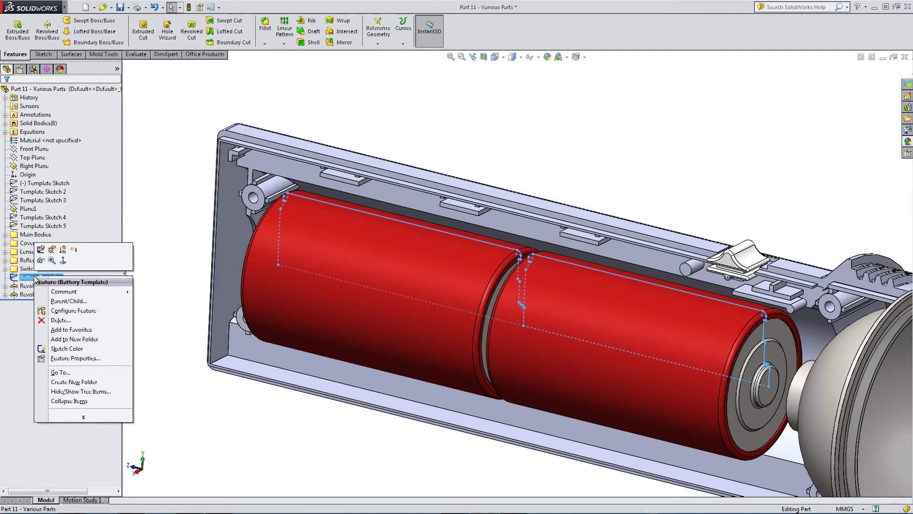
click(41, 261)
key(f)
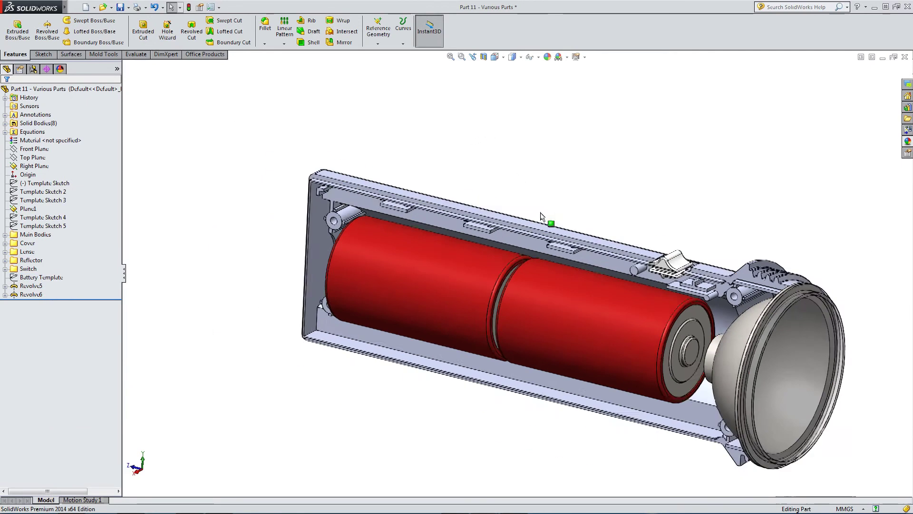
middle_drag(557, 326, 597, 323)
middle_drag(497, 185, 495, 195)
Group Battery Template, Revolve5 and Revolve6 into a new folder named 'Batteries'
click(45, 277)
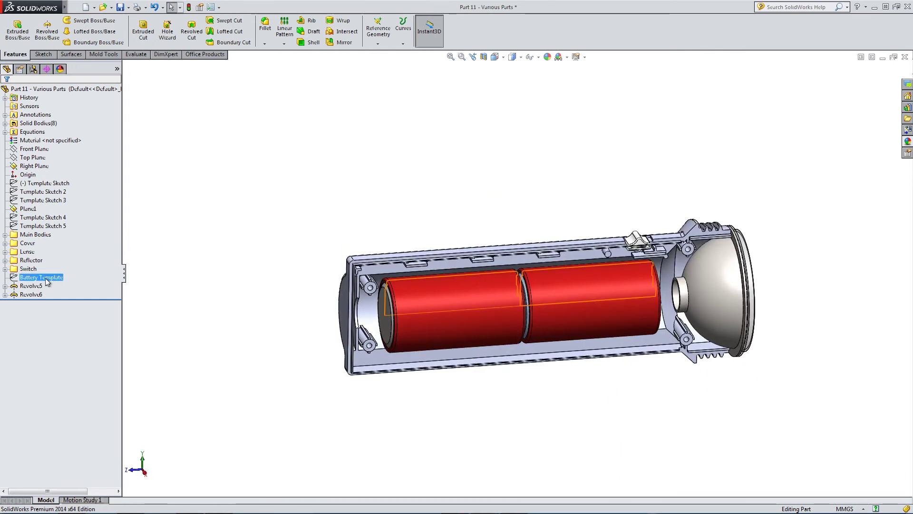
shift+click(30, 294)
right_click(44, 296)
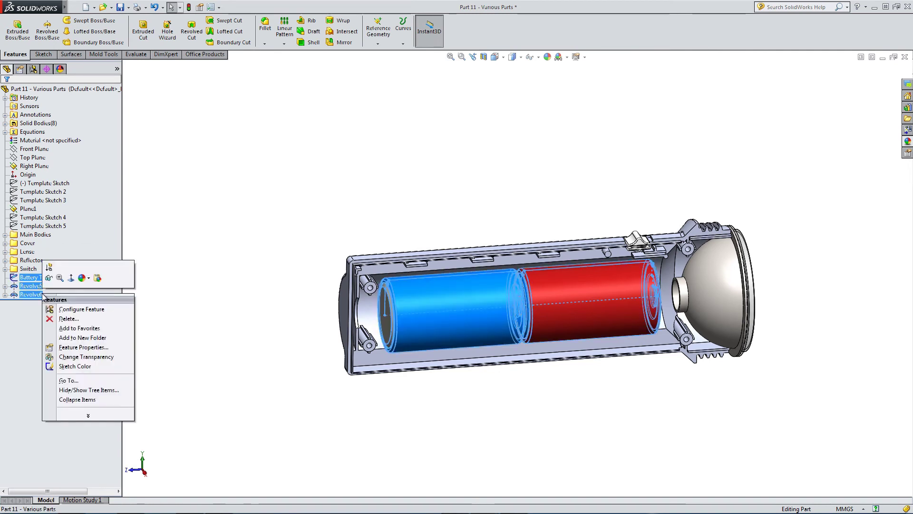
click(82, 337)
text(B)
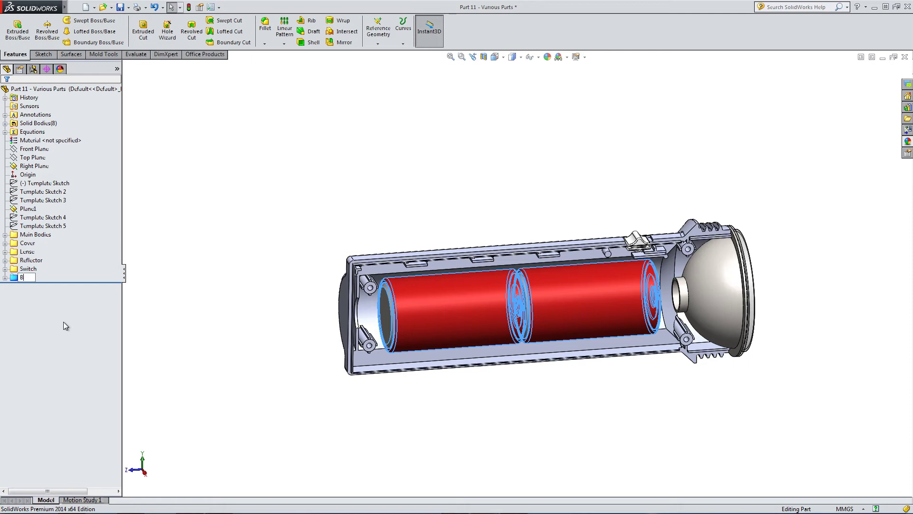
text(atteries)
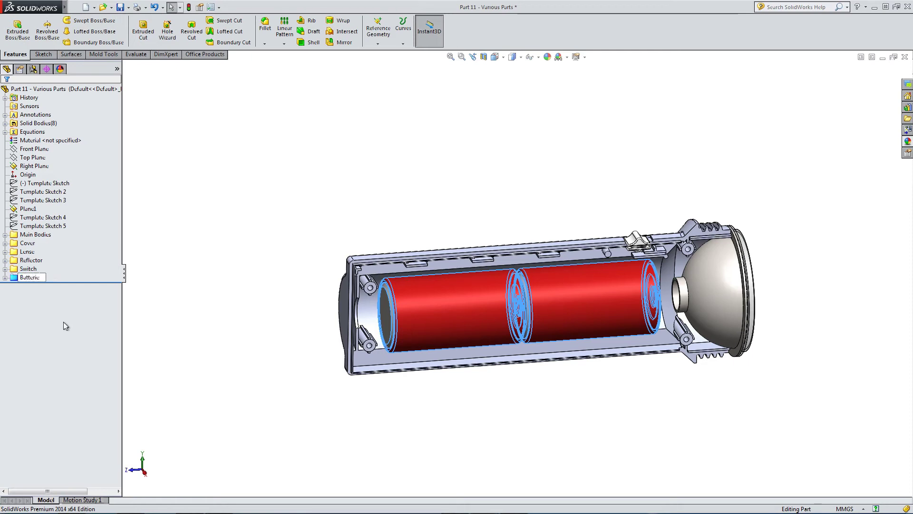
click(194, 284)
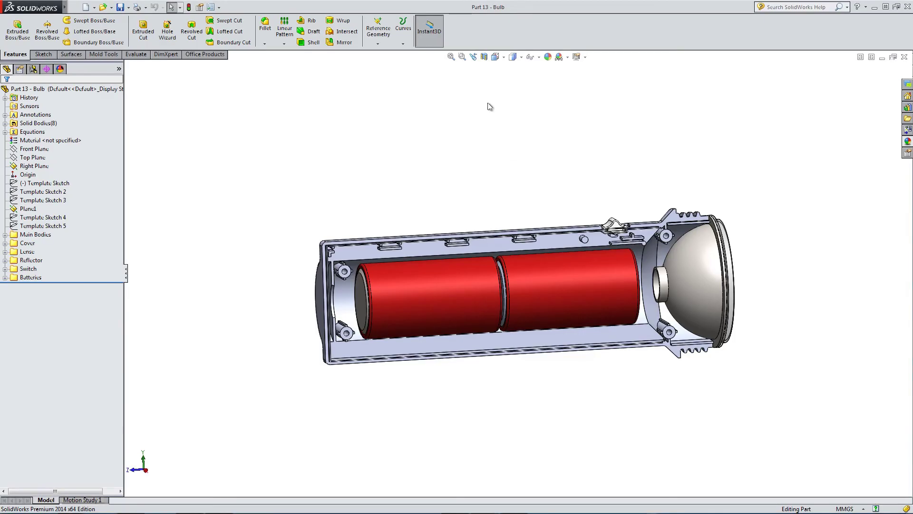
In Right view, sketch on the Right Plane and convert the Template Sketch's entities into it
click(495, 57)
click(519, 92)
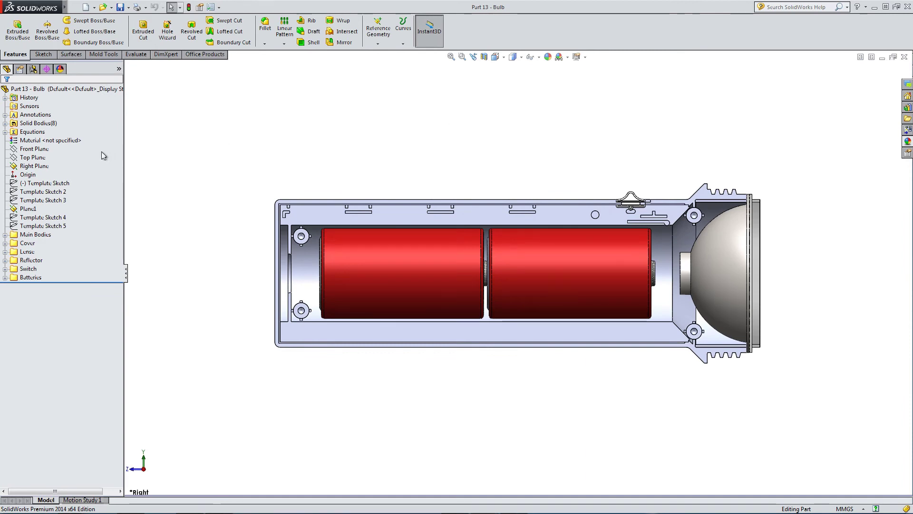
click(43, 165)
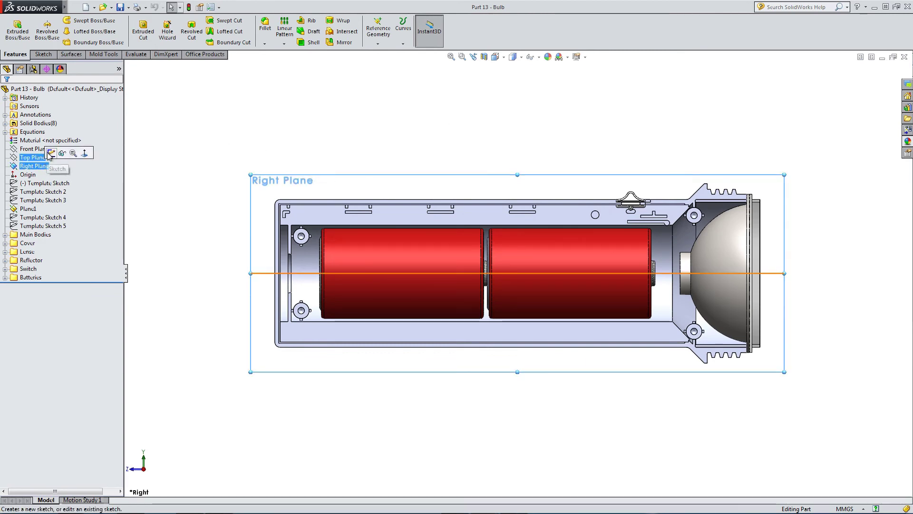
click(52, 152)
click(40, 185)
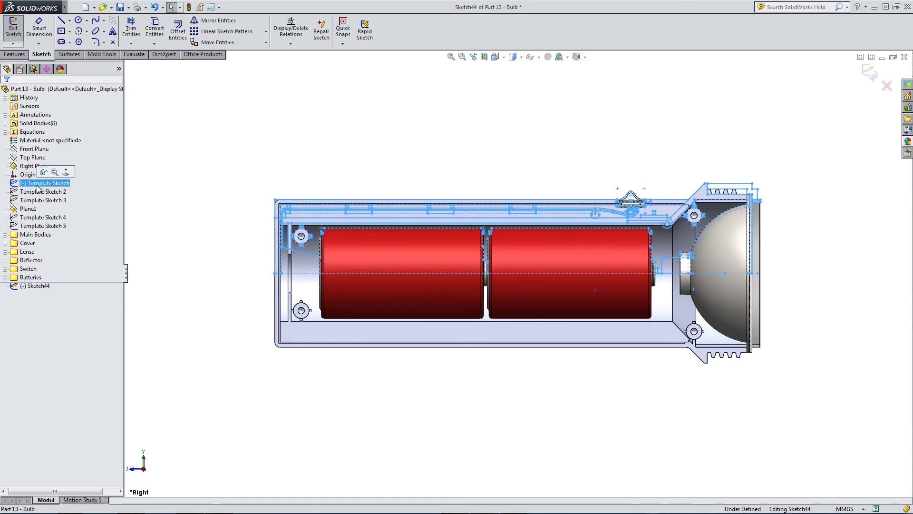
click(154, 30)
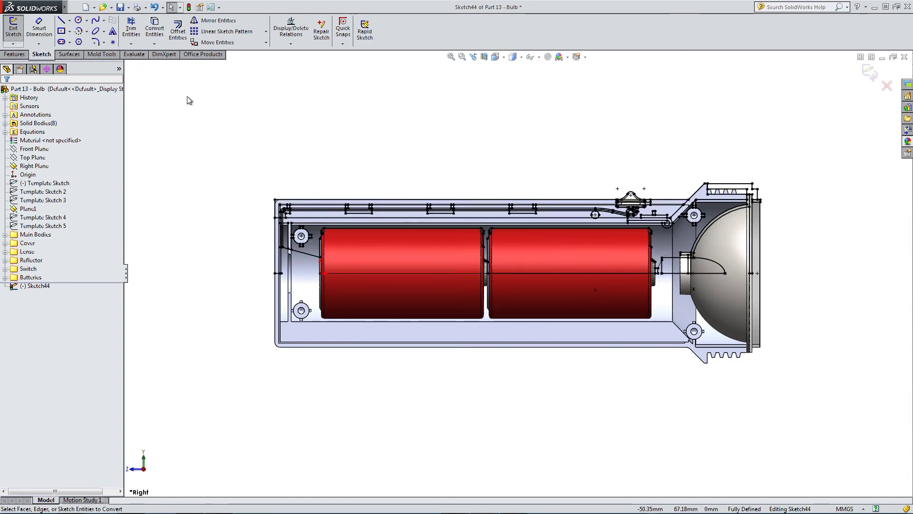
Delete most of the copied flashlight and lamp-head lines, plus small entities by the battery end
mouse_move(181, 127)
mouse_down()
mouse_move(352, 316)
mouse_move(593, 343)
mouse_move(650, 335)
mouse_up()
key(Delete)
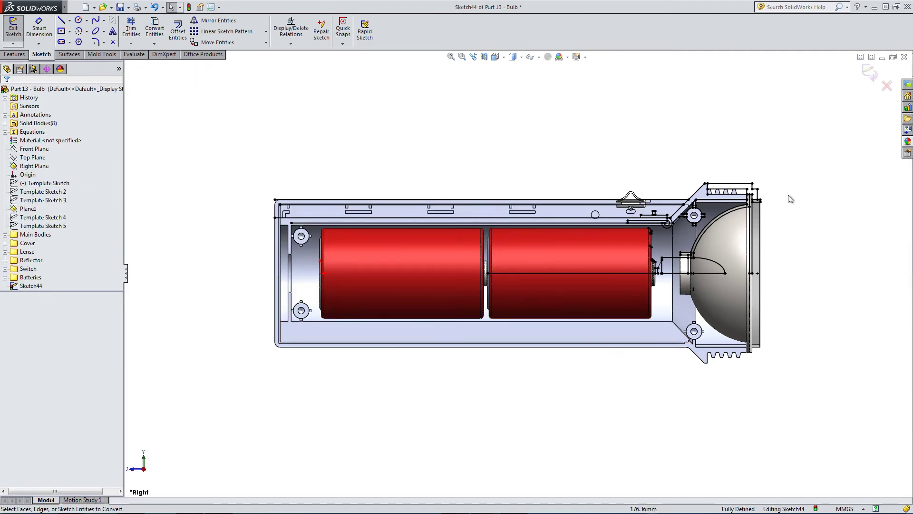
drag(805, 157, 587, 236)
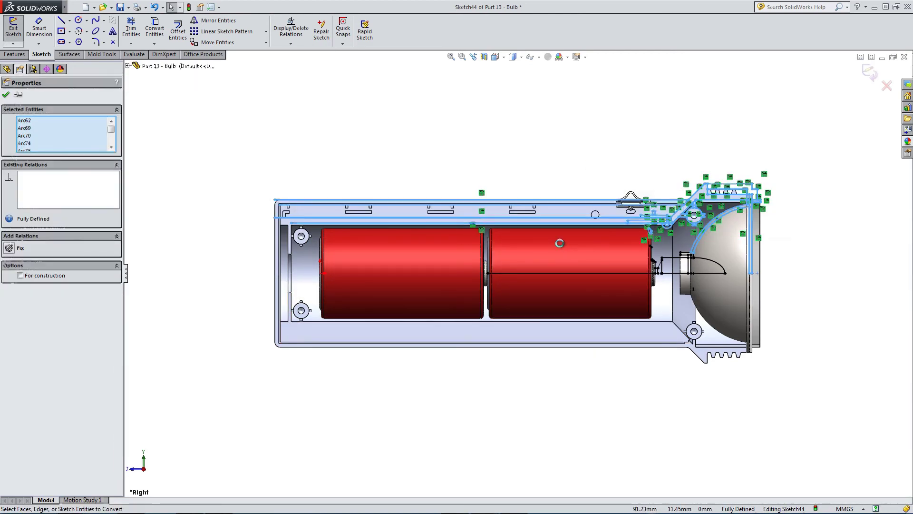
key(Delete)
scroll(694, 266, up, 5)
drag(784, 245, 736, 328)
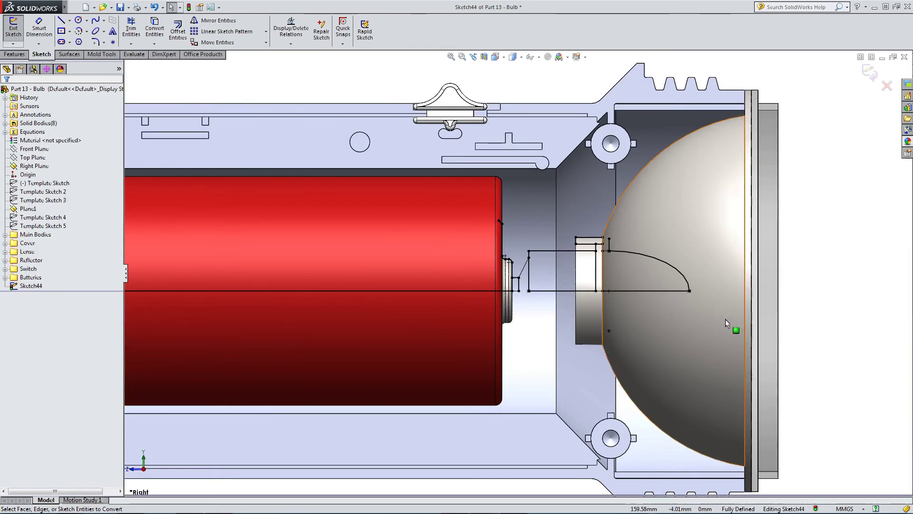
scroll(605, 356, down, 1)
scroll(504, 281, up, 3)
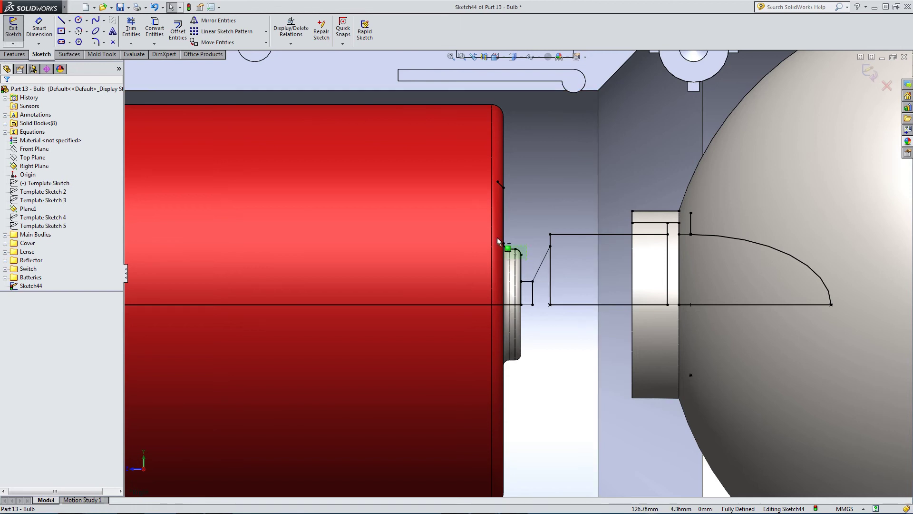
drag(444, 141, 444, 141)
key(Delete)
Delete the long horizontal line, the short vertical line and the rectangle's top lines
drag(477, 335, 387, 256)
key(Delete)
scroll(411, 275, up, 2)
scroll(662, 252, down, 4)
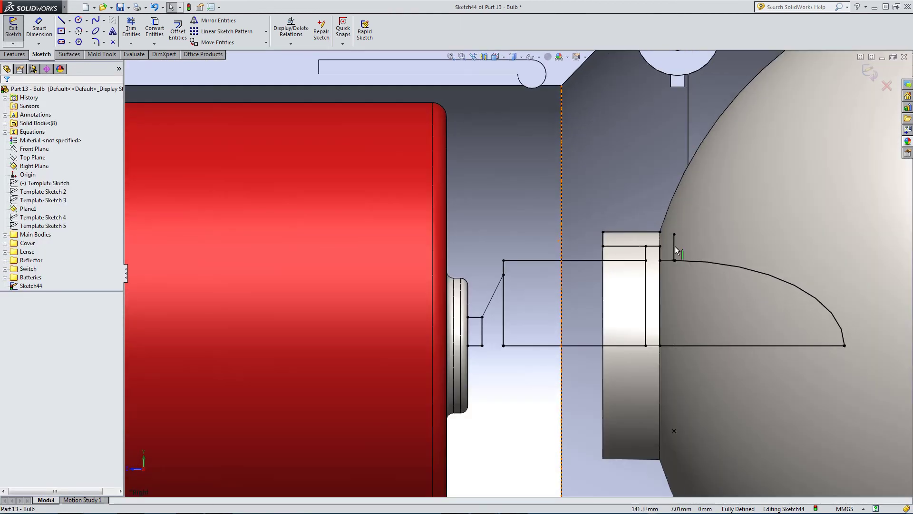
click(649, 240)
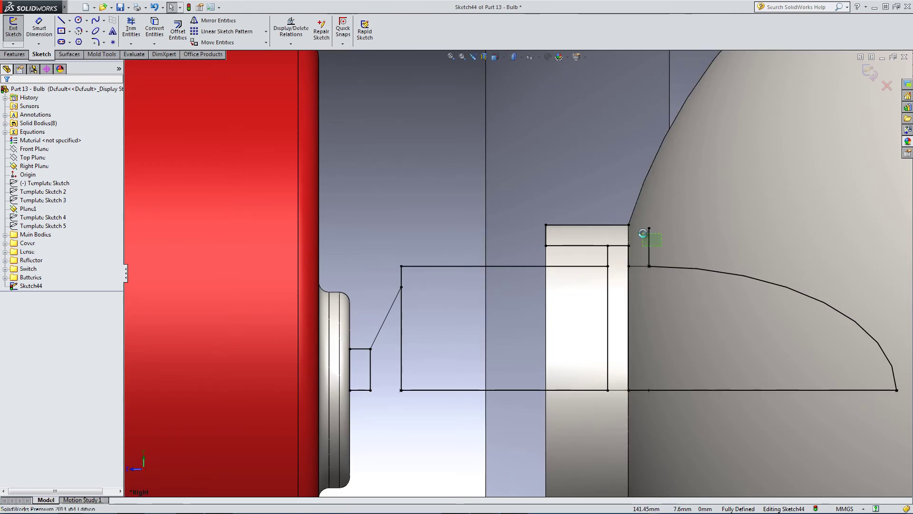
key(Delete)
drag(634, 229, 514, 196)
key(Delete)
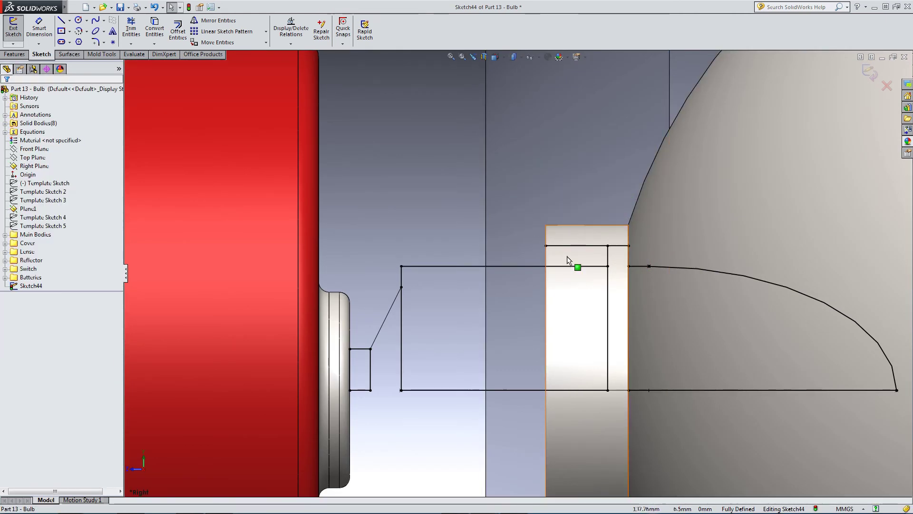
drag(567, 256, 521, 215)
key(Delete)
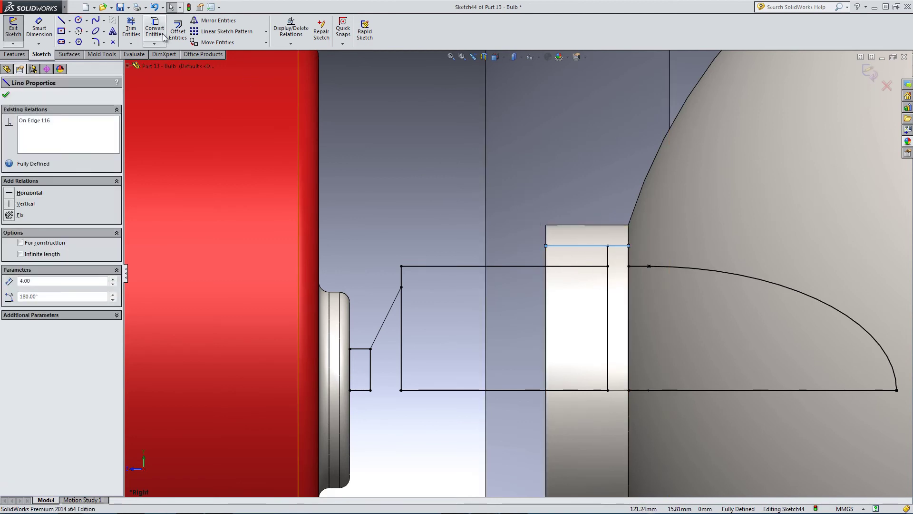
Trim away the top segment lying over the reflector ring
click(131, 28)
click(591, 245)
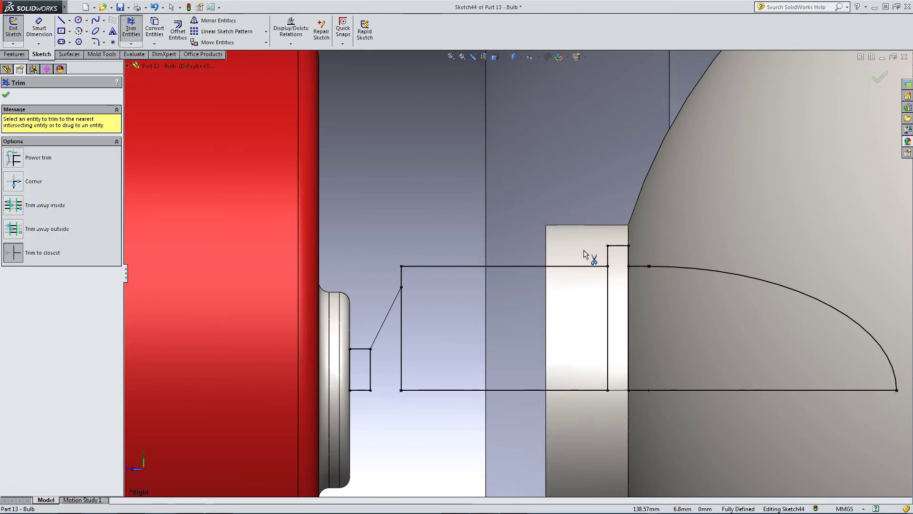
key(Escape)
scroll(583, 249, up, 5)
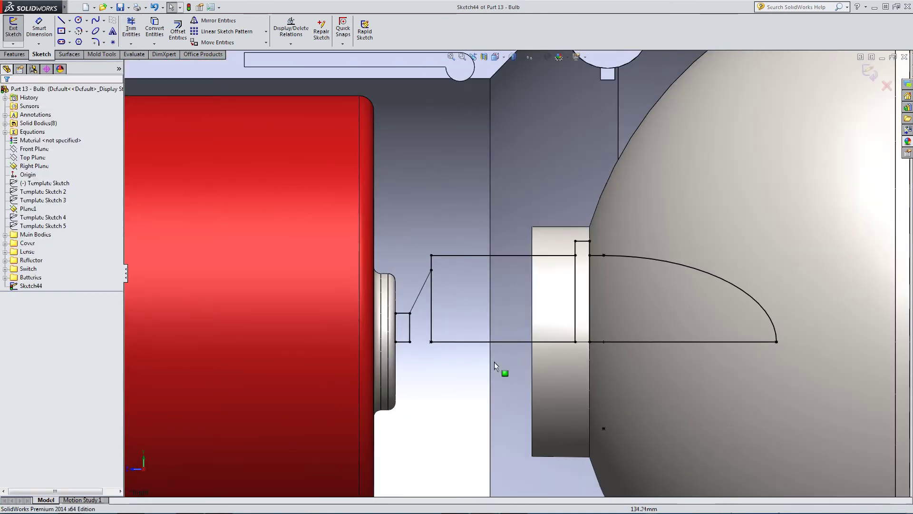
scroll(423, 333, up, 3)
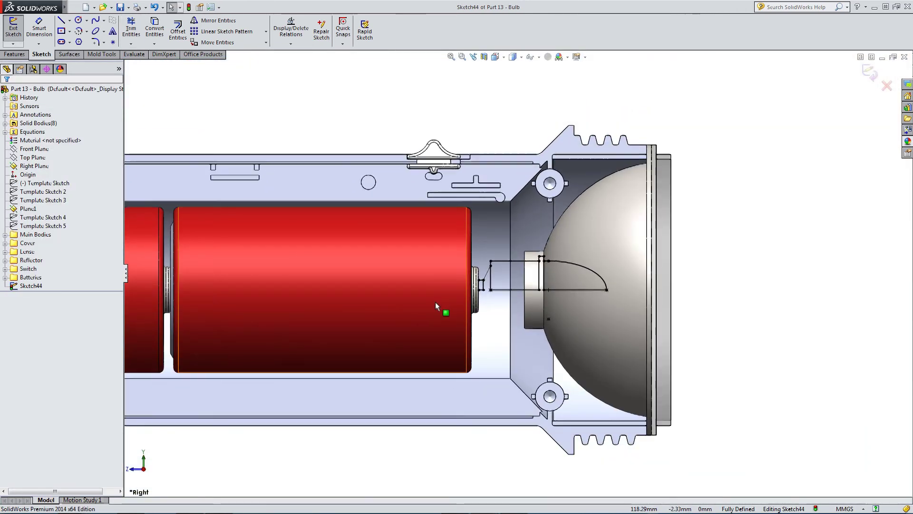
scroll(435, 301, up, 3)
key(ctrl+3)
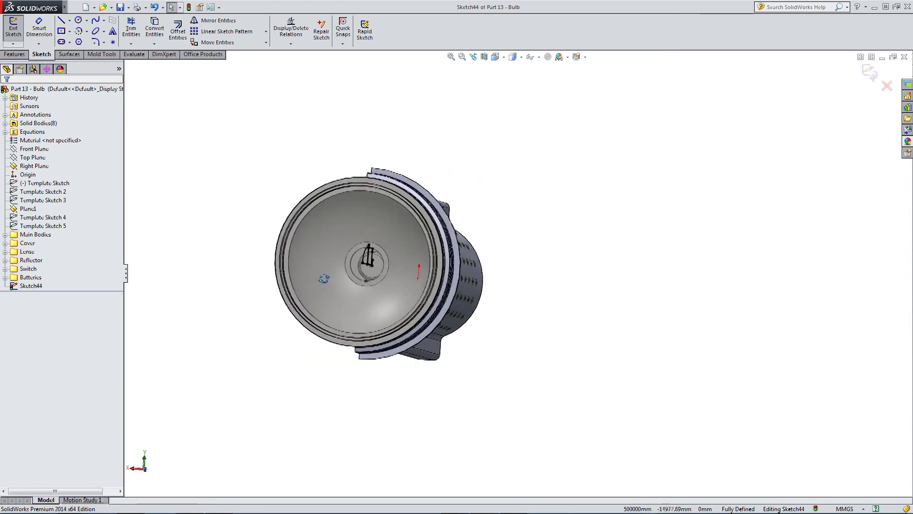
middle_drag(234, 288, 570, 317)
scroll(361, 334, down, 8)
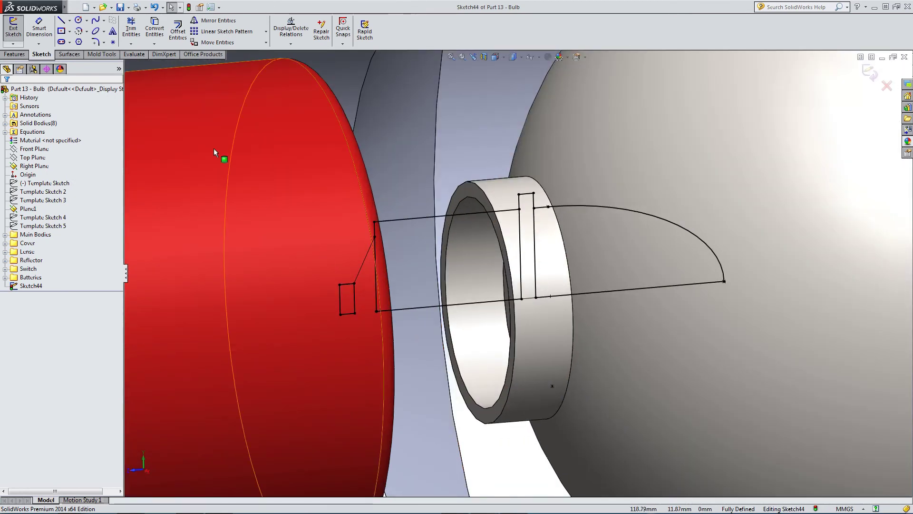
scroll(381, 312, down, 3)
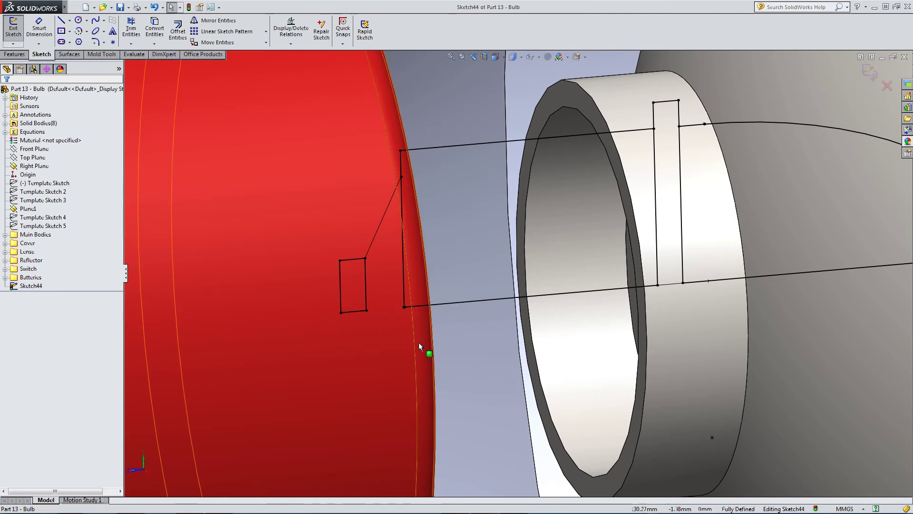
key(z)
click(139, 47)
click(143, 57)
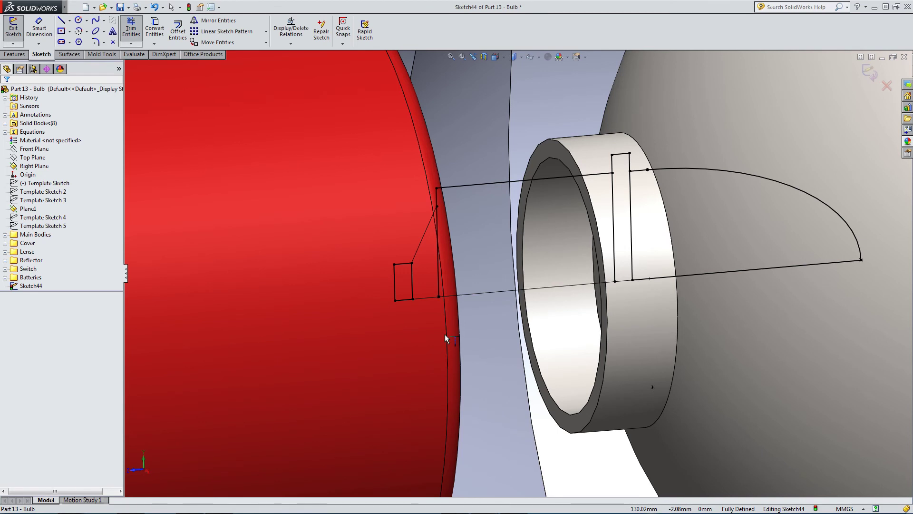
key(Escape)
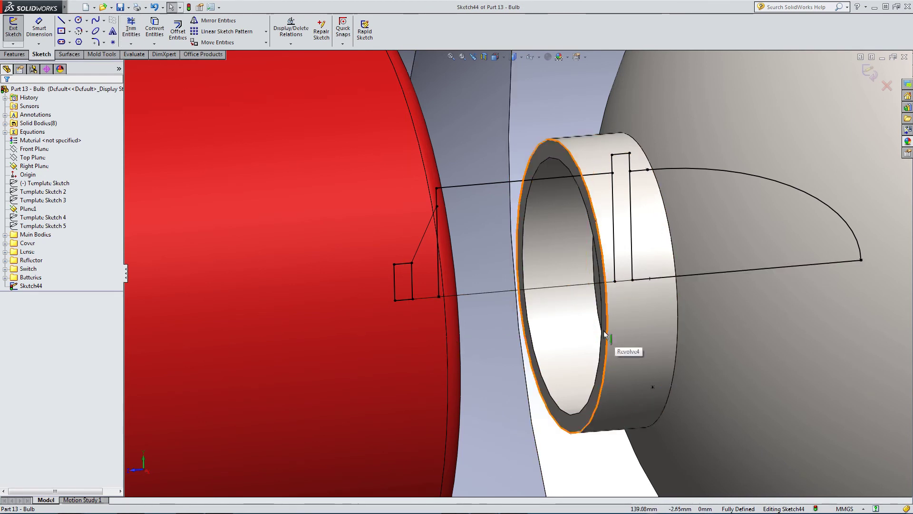
scroll(602, 327, up, 3)
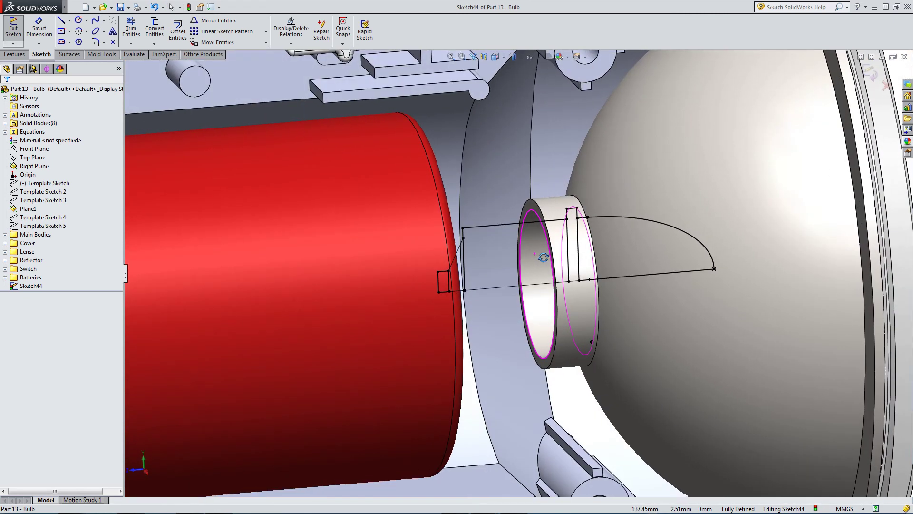
scroll(562, 258, down, 3)
click(75, 7)
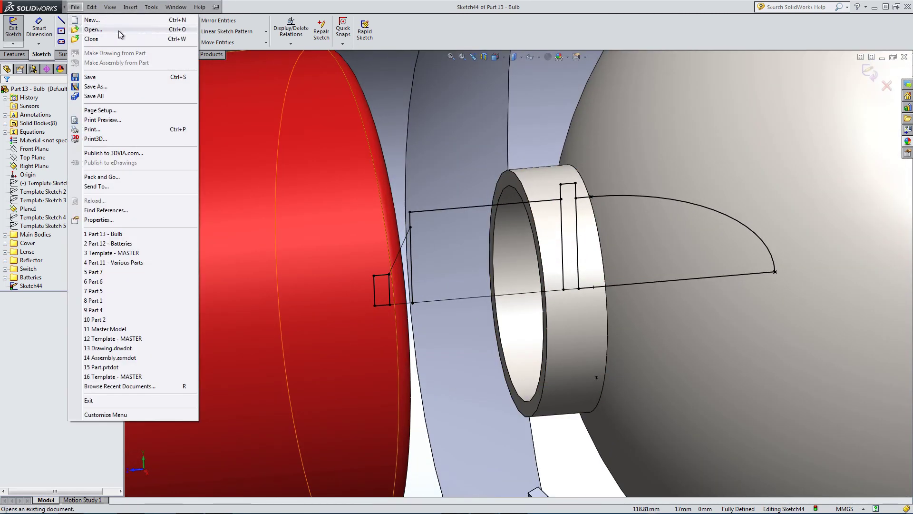
click(267, 5)
Trim the vertical line on the ring and save the part
click(131, 29)
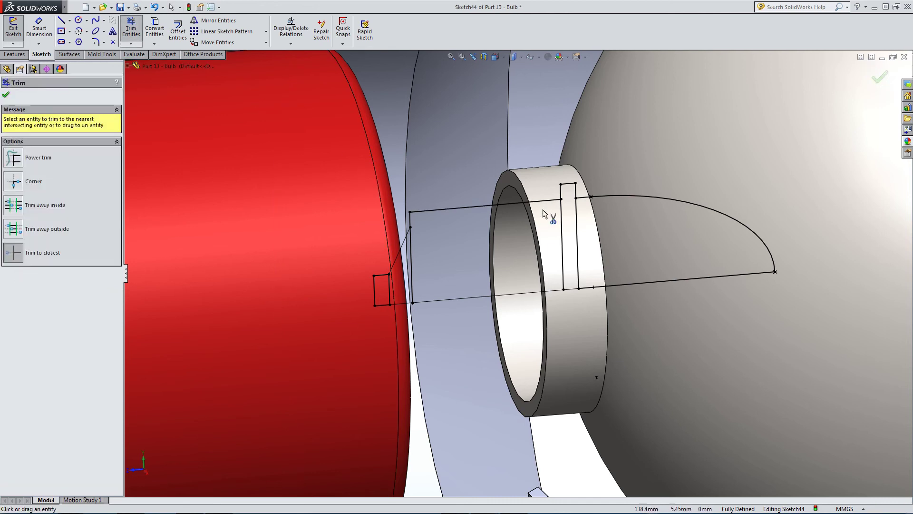
click(561, 217)
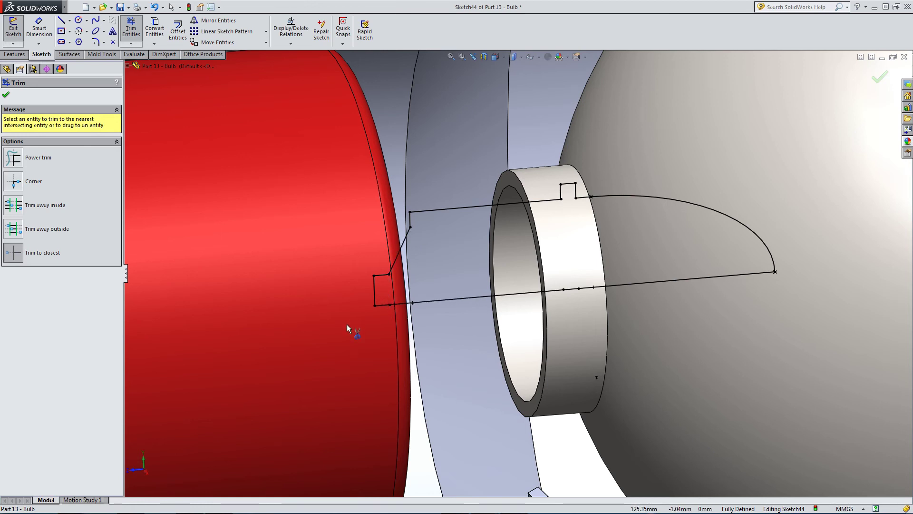
key(ctrl+s)
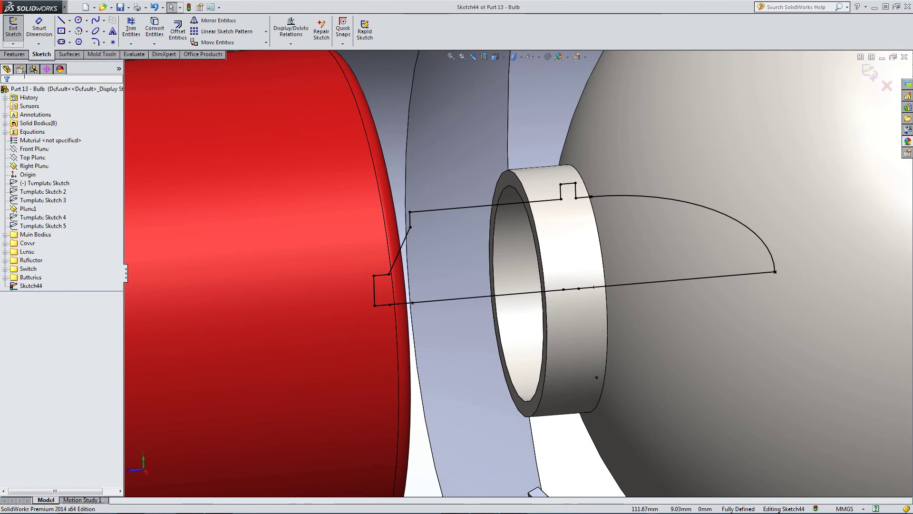
Delete the stray lower line, the short ring line and the long bottom line
click(424, 302)
key(Delete)
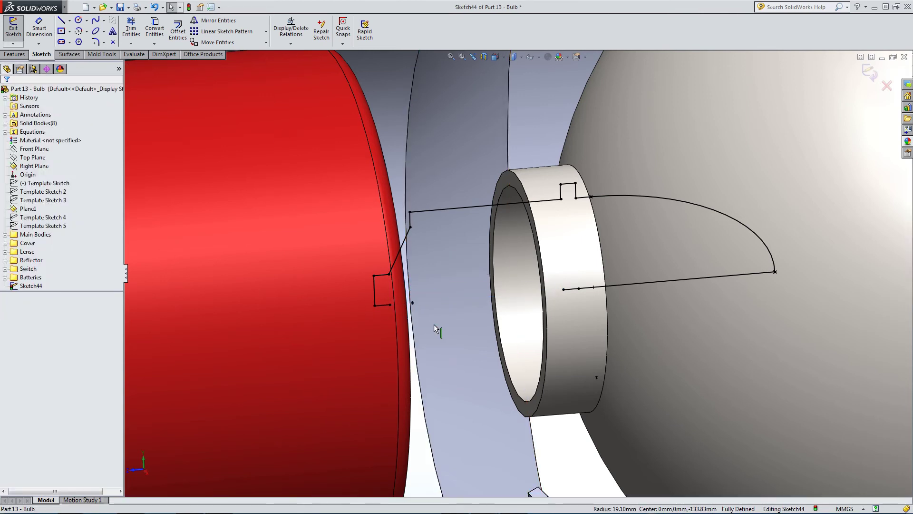
click(413, 302)
key(Delete)
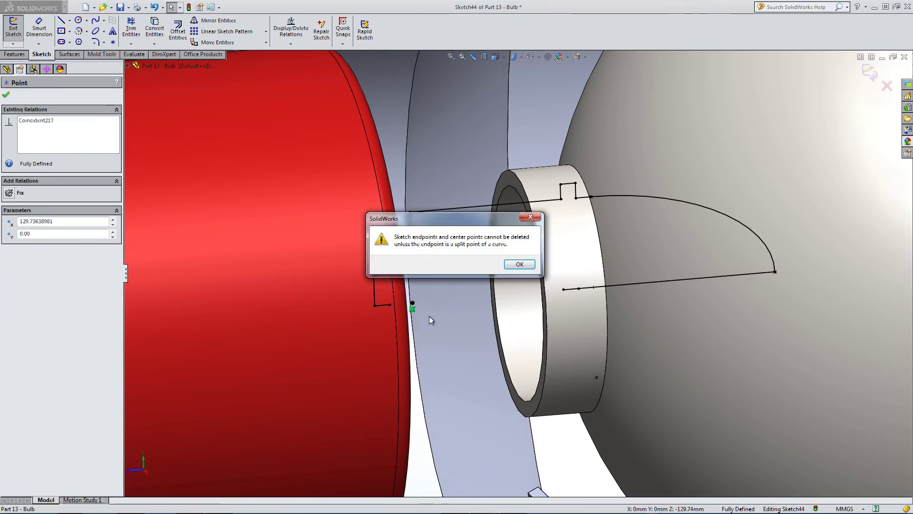
key(Return)
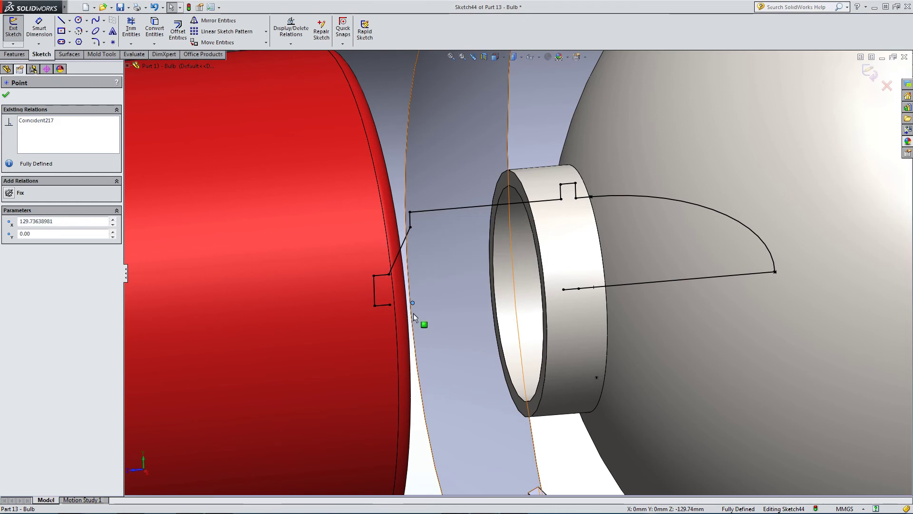
click(570, 290)
key(Delete)
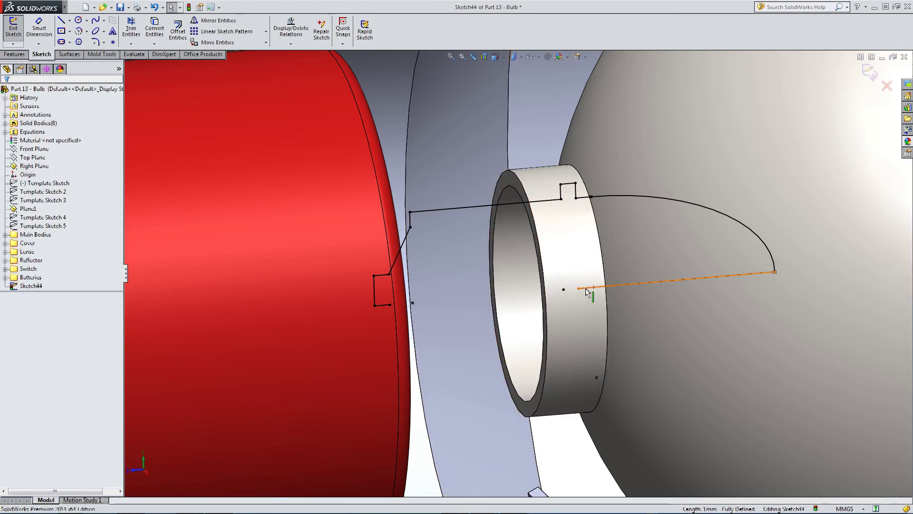
click(599, 286)
key(Delete)
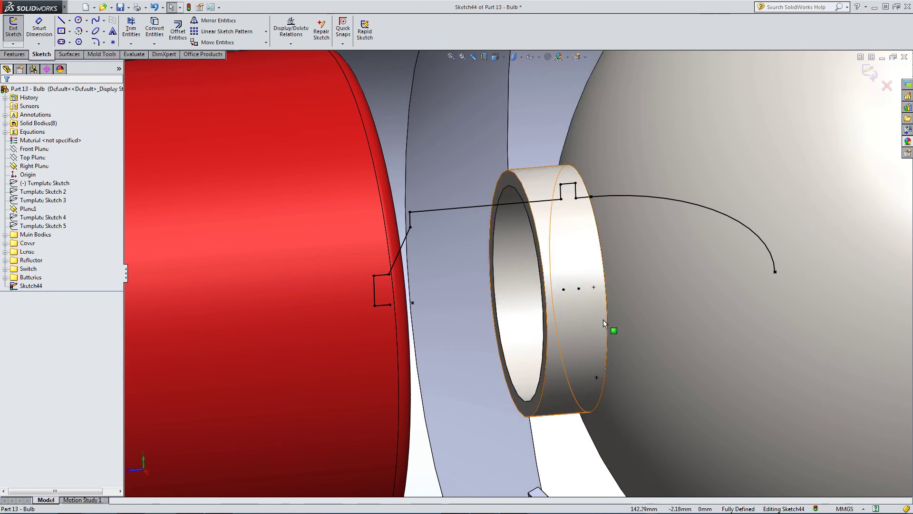
Stretch the remaining bottom line from the left end onto the curve's tip to close the outline
mouse_move(776, 272)
mouse_down()
mouse_move(770, 293)
mouse_move(777, 257)
mouse_up()
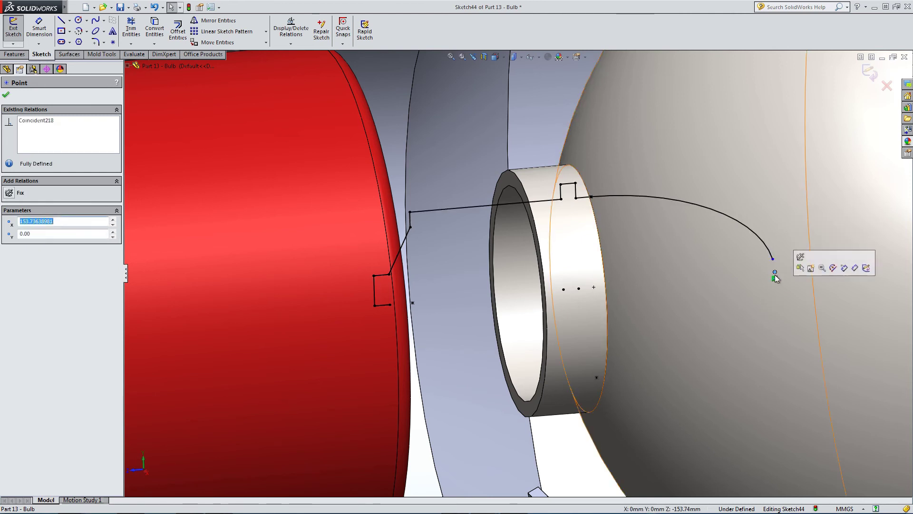
key(Delete)
key(Return)
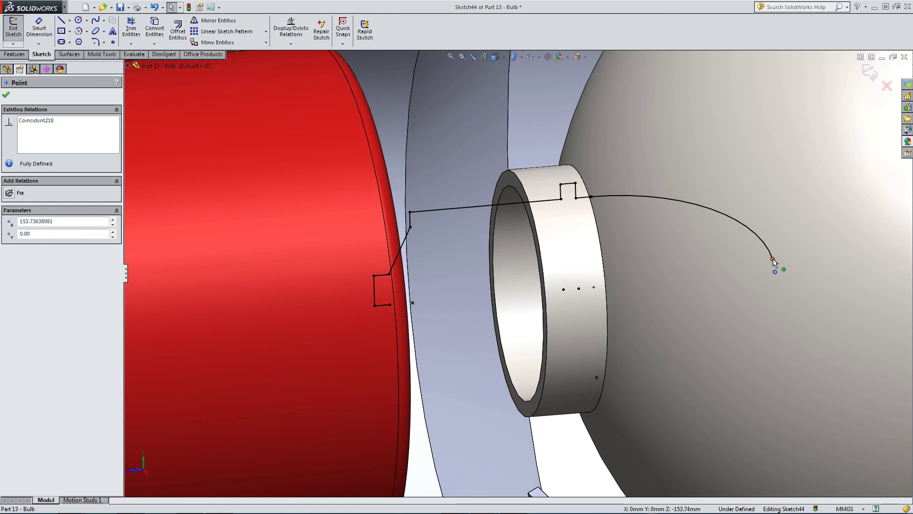
drag(773, 258, 773, 290)
click(742, 324)
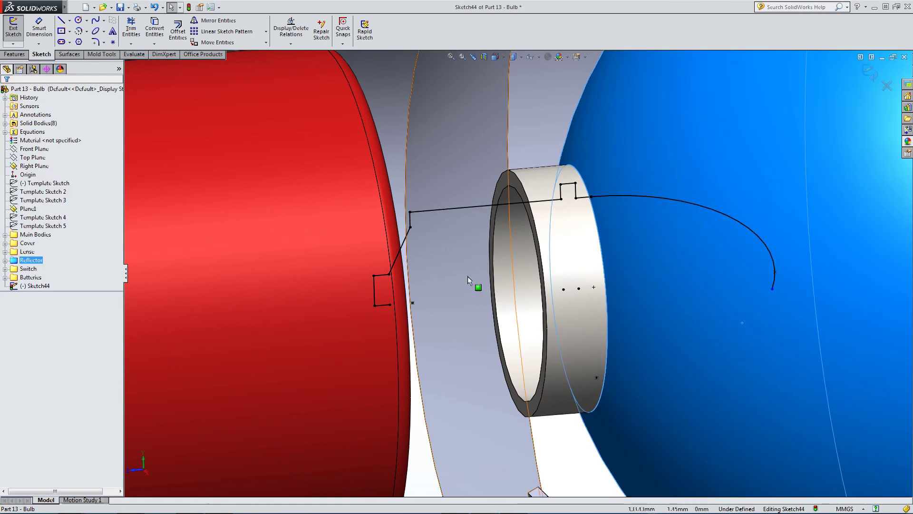
drag(390, 304, 708, 295)
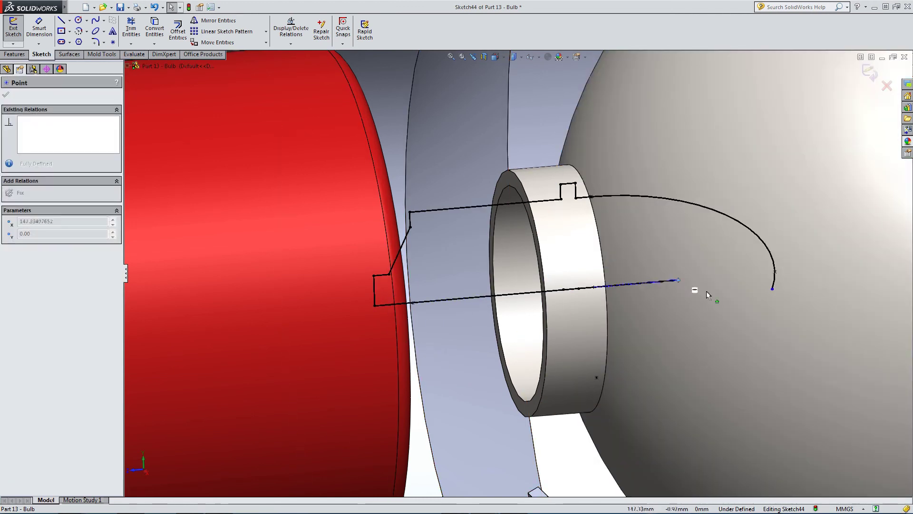
drag(783, 280, 774, 278)
click(757, 313)
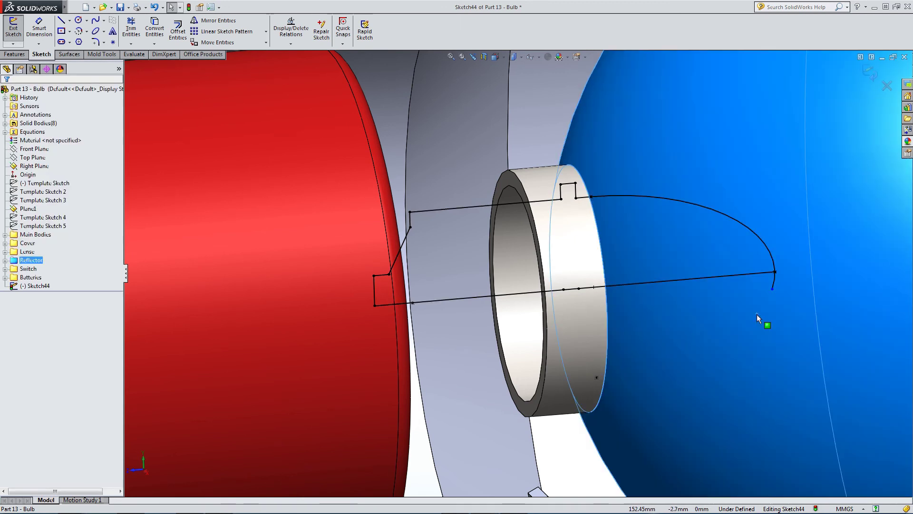
click(131, 26)
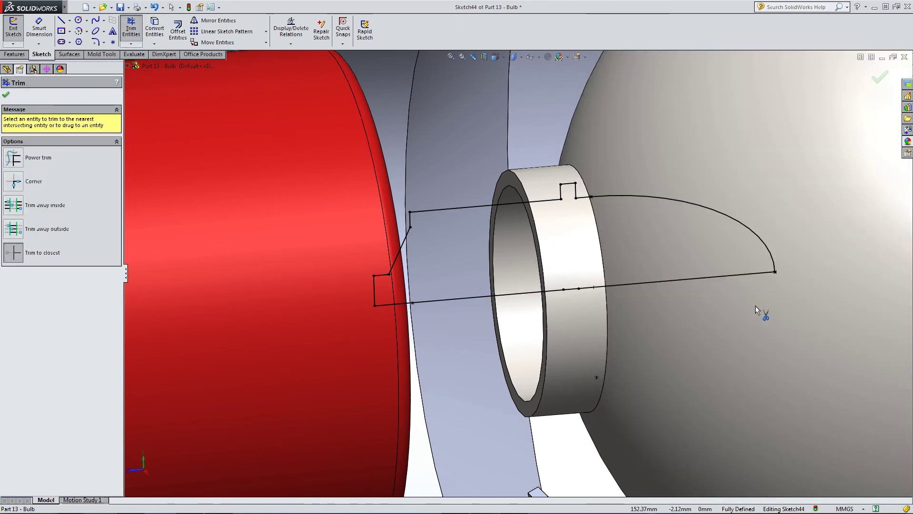
key(Escape)
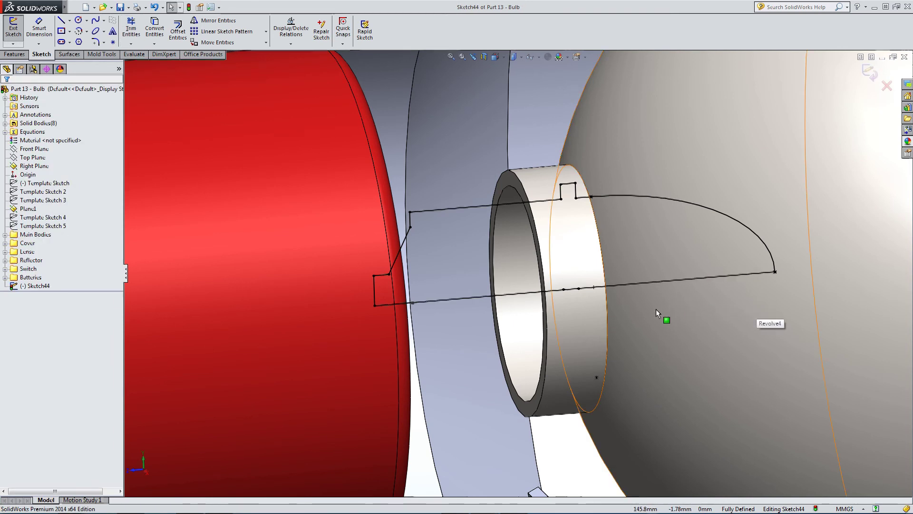
Revolve the Sketch44 bulb region about the bottom centreline with Merge result unchecked
middle_drag(656, 309, 464, 261)
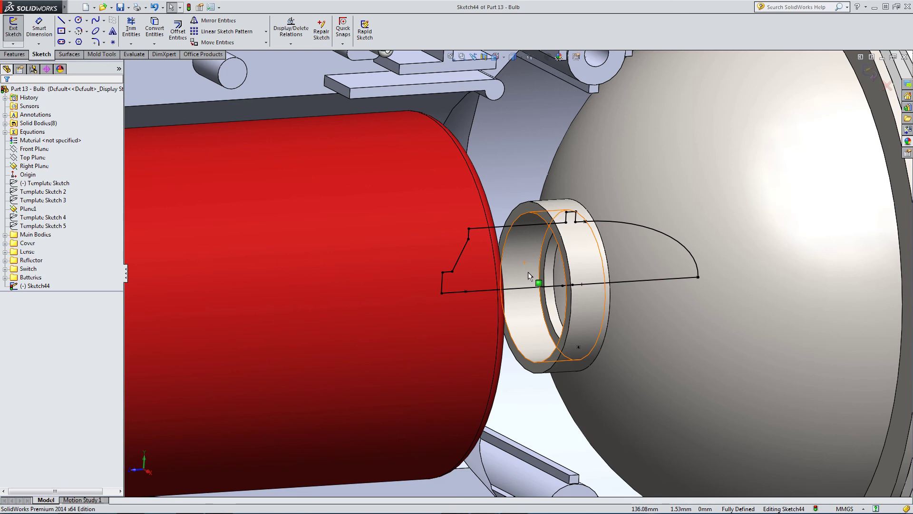
click(13, 54)
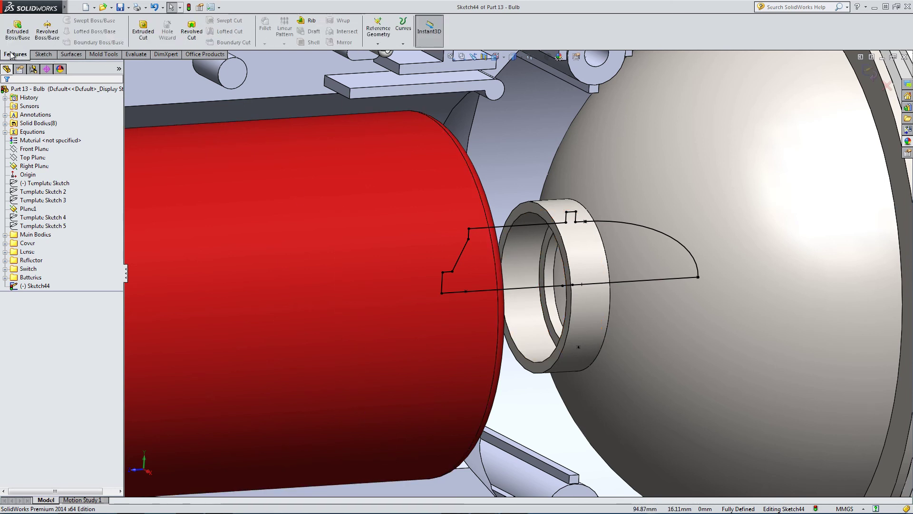
click(45, 32)
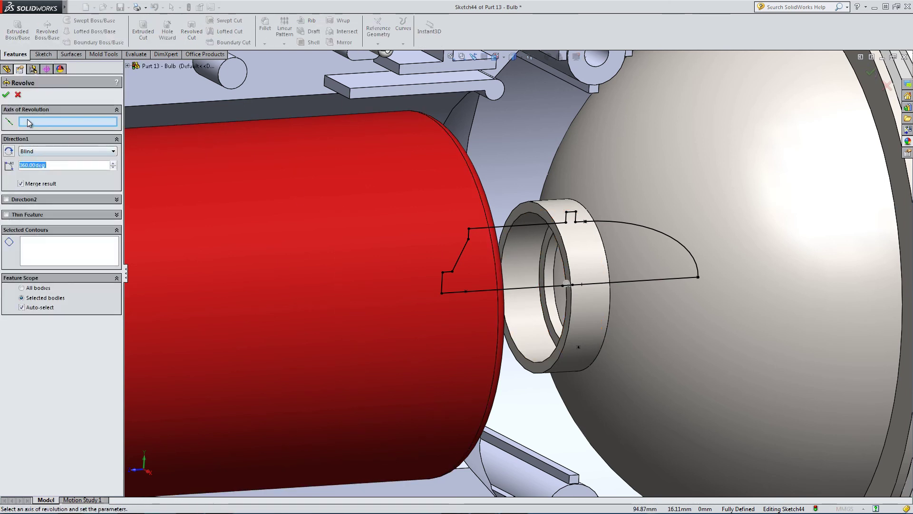
click(506, 291)
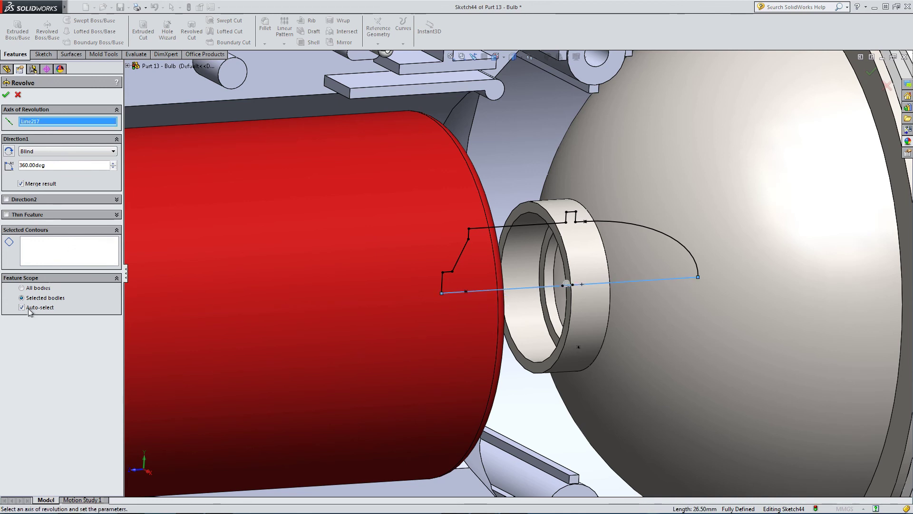
click(20, 184)
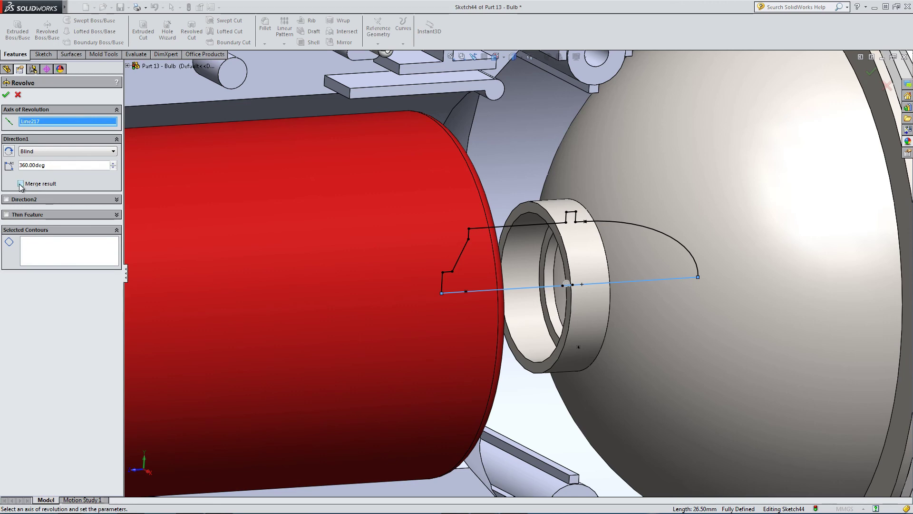
click(43, 262)
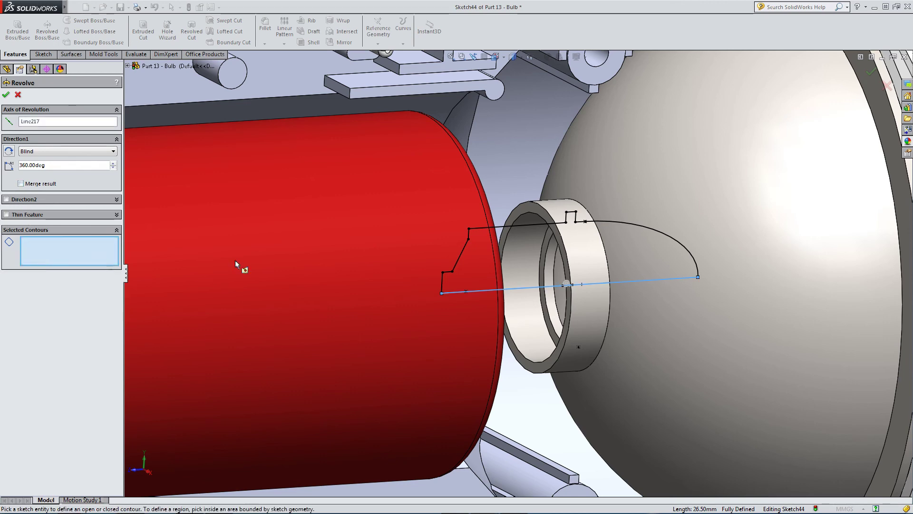
click(503, 258)
mouse_move(515, 267)
middle_down()
mouse_move(440, 252)
mouse_move(527, 280)
middle_up()
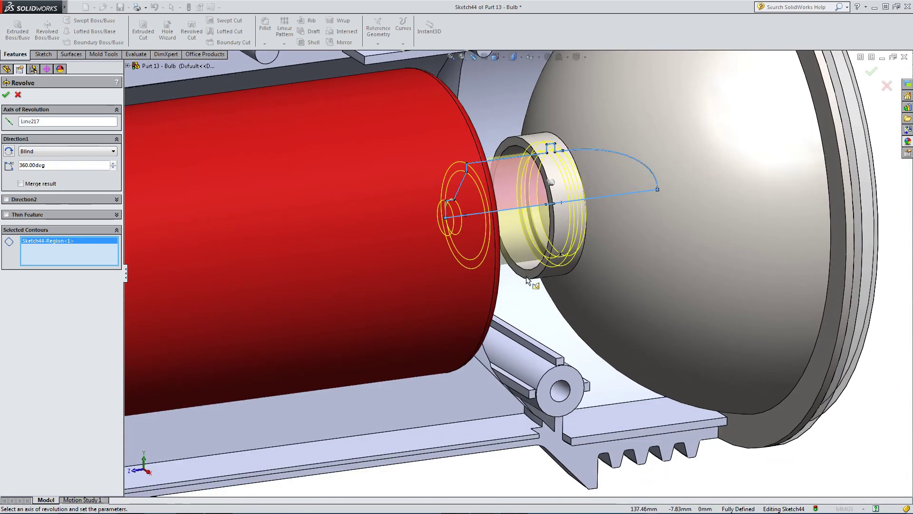
click(6, 95)
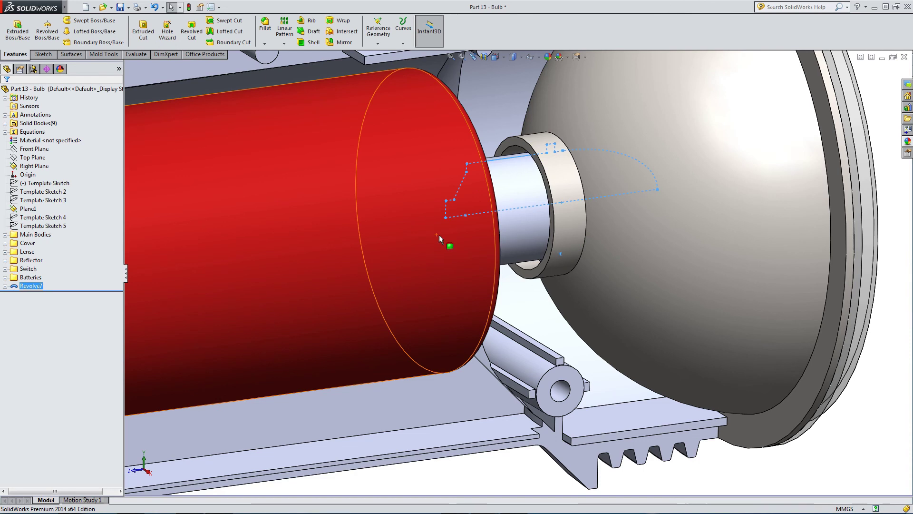
Apply a lengthwise section view and orbit to look into the reflector at the bulb
middle_drag(438, 235, 412, 198)
scroll(555, 289, up, 5)
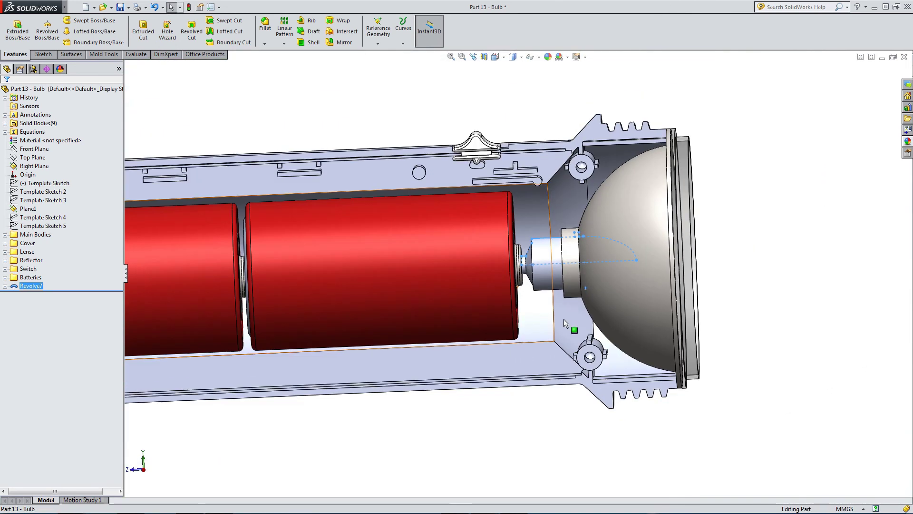
middle_drag(555, 289, 618, 286)
click(492, 89)
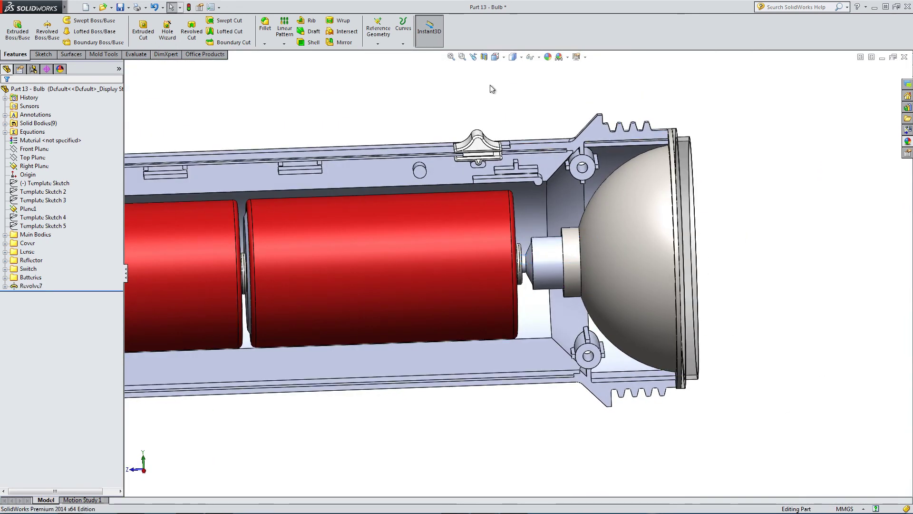
click(485, 57)
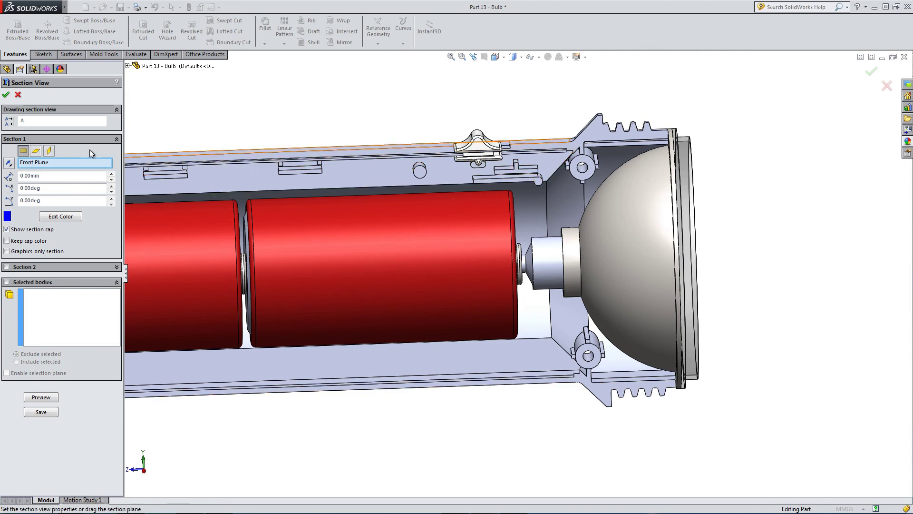
click(37, 151)
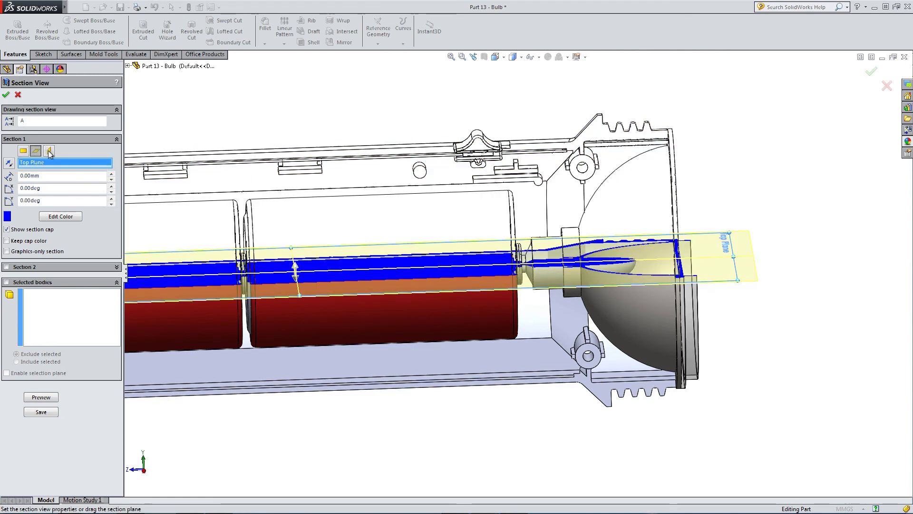
click(47, 150)
click(6, 94)
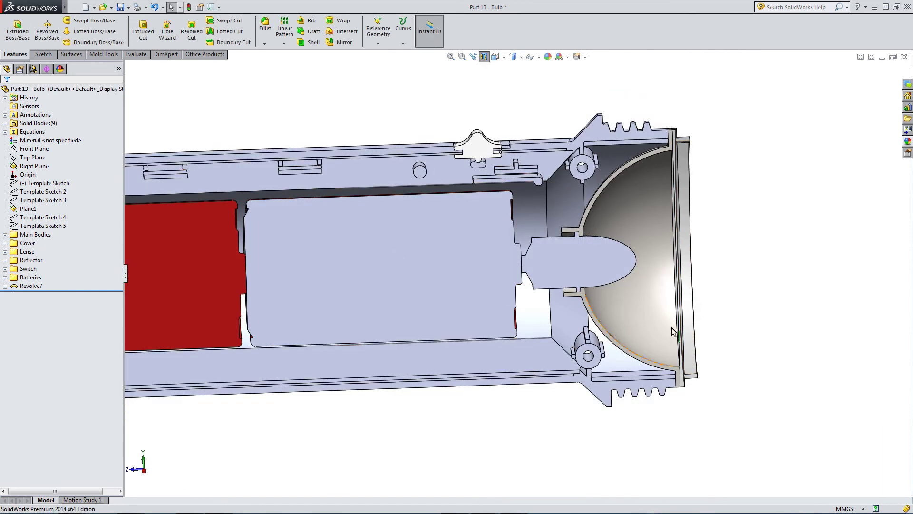
middle_drag(527, 291, 554, 298)
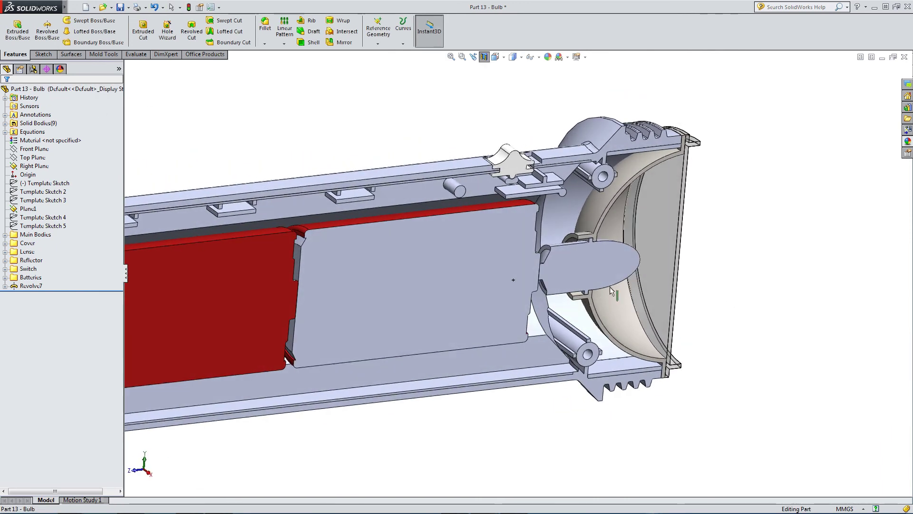
scroll(573, 283, down, 6)
middle_drag(459, 292, 479, 293)
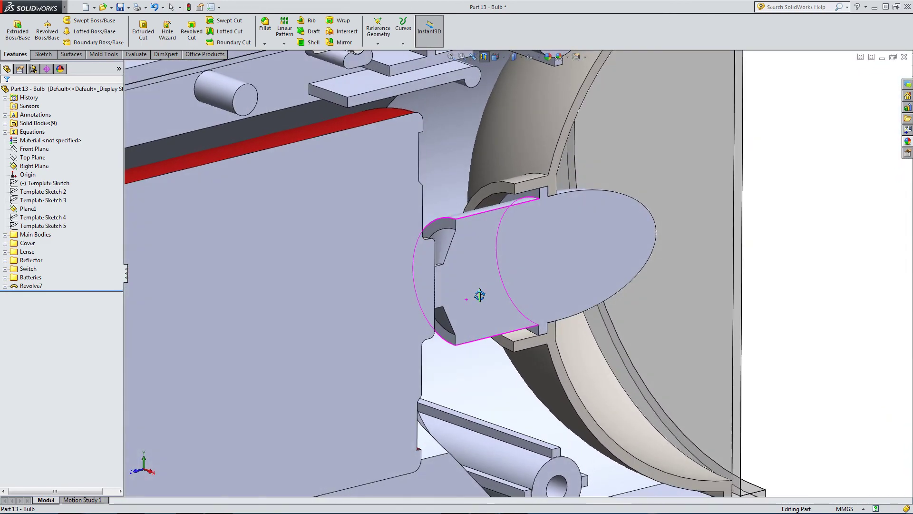
scroll(500, 295, down, 4)
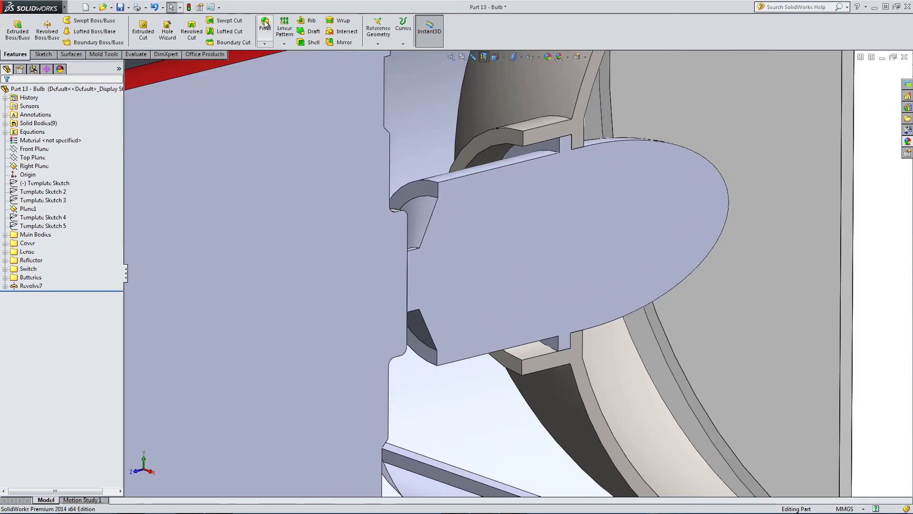
Fillet the bulb base edge with a 1 mm radius
click(265, 24)
click(415, 188)
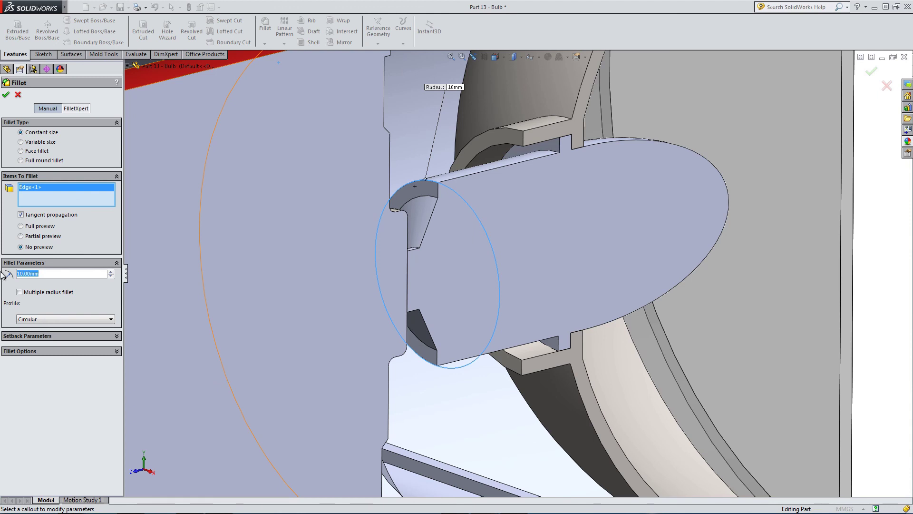
text(1)
key(Return)
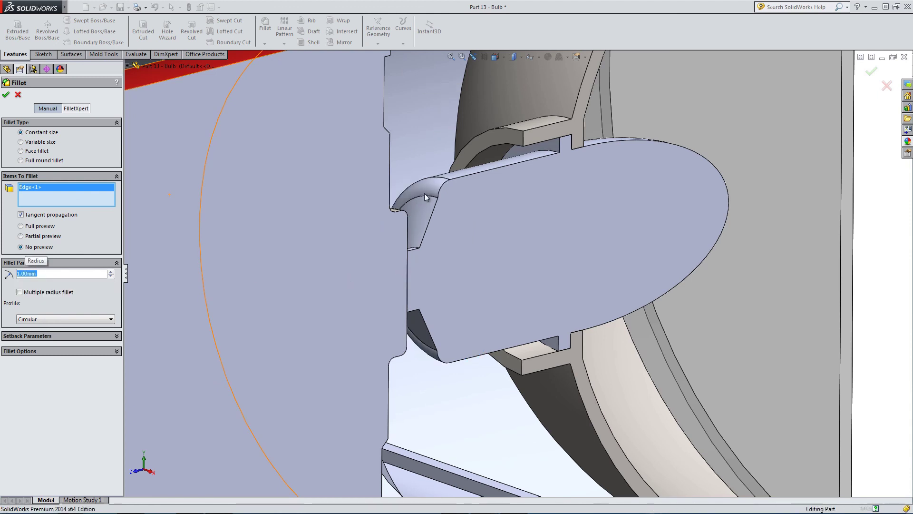
middle_drag(400, 204, 472, 213)
Reduce the fillet radius to 0.5 mm and inspect the smaller fillet
click(473, 213)
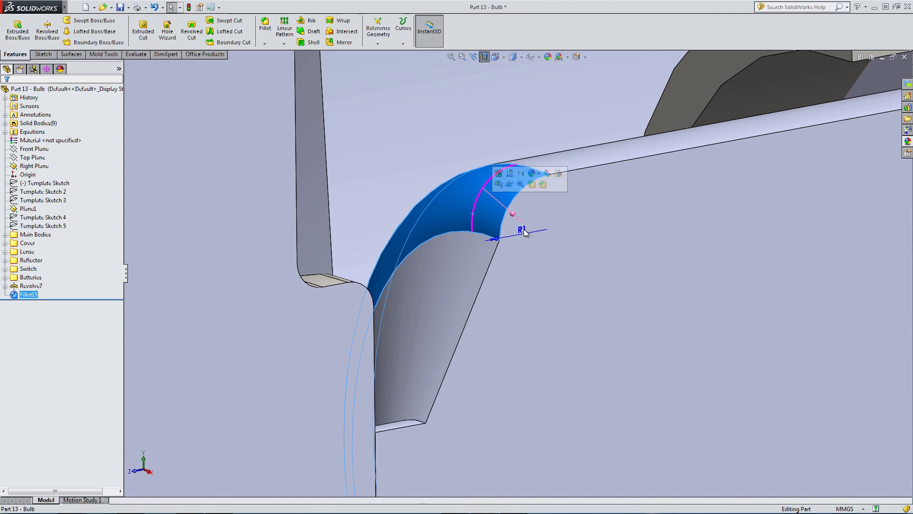
key(Escape)
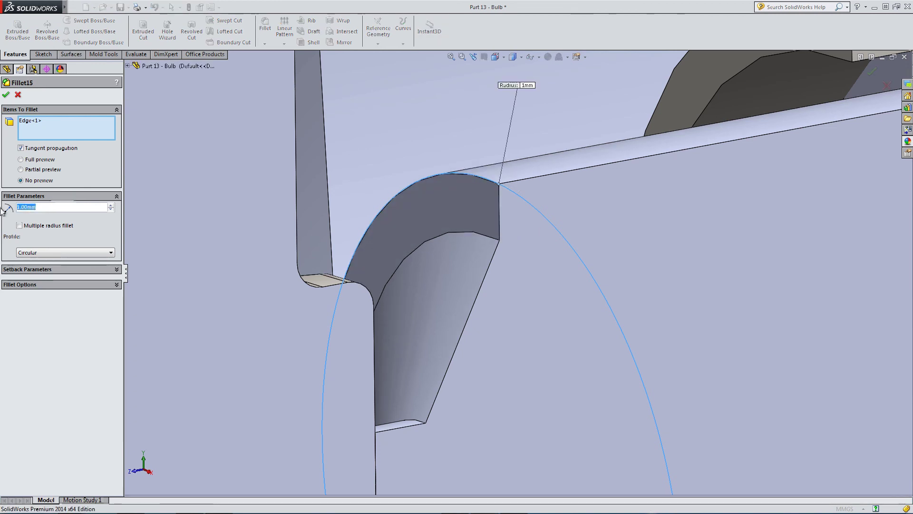
text(0.)
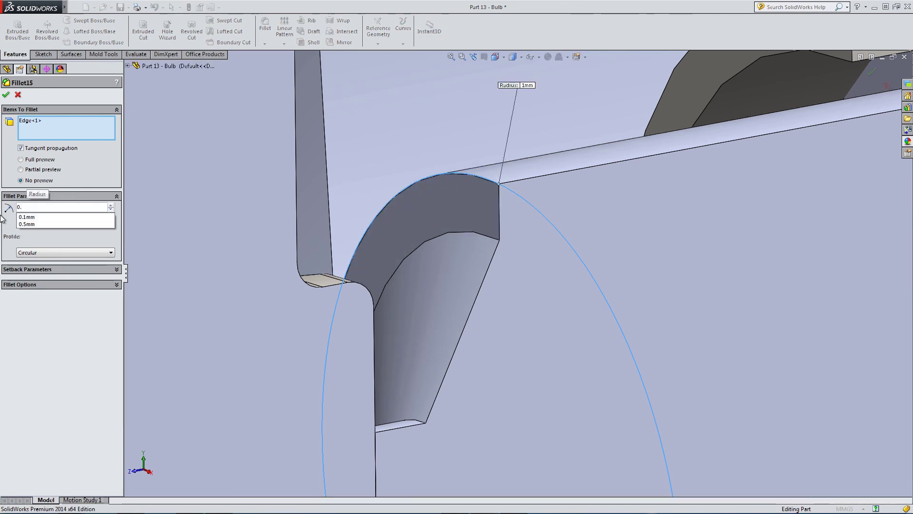
text(5)
key(Return)
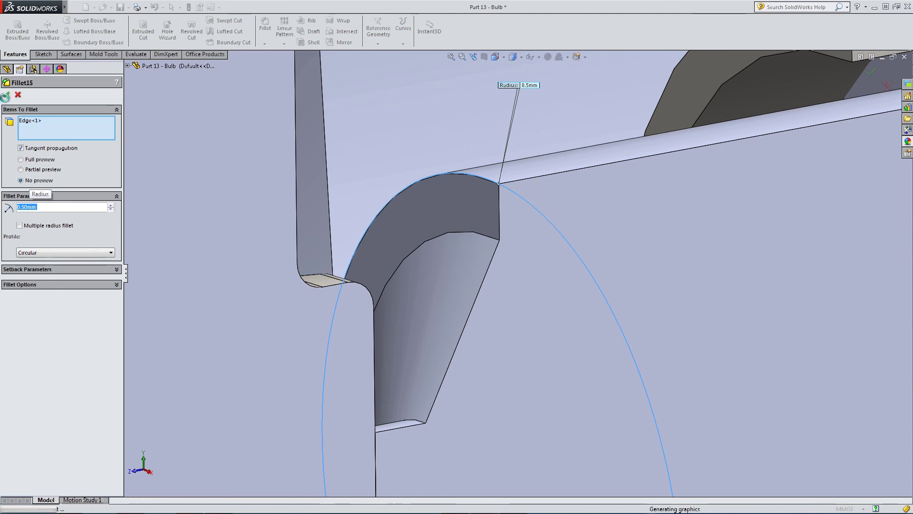
middle_drag(449, 249, 482, 278)
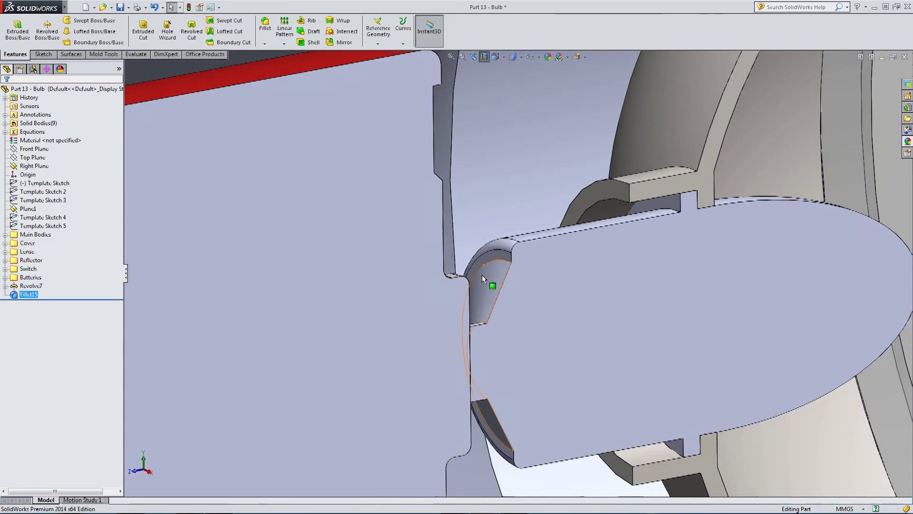
scroll(481, 275, up, 1)
scroll(492, 328, up, 4)
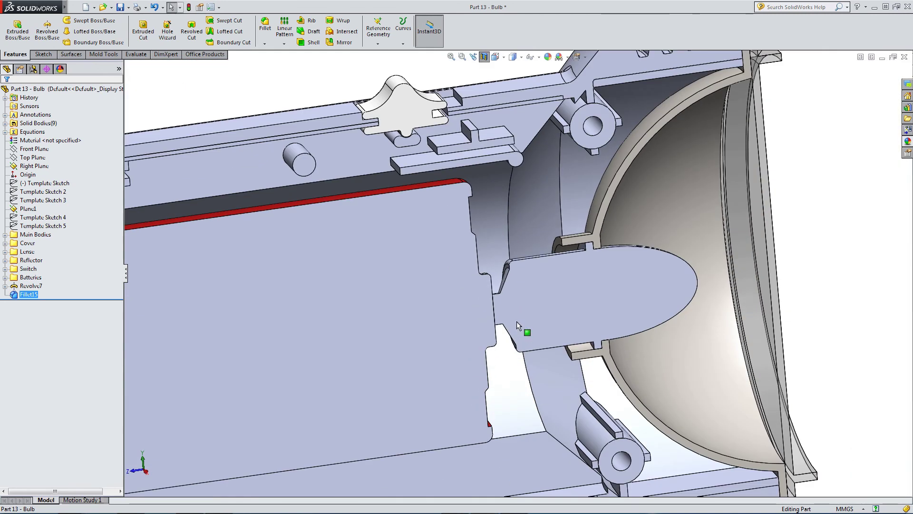
scroll(517, 321, up, 5)
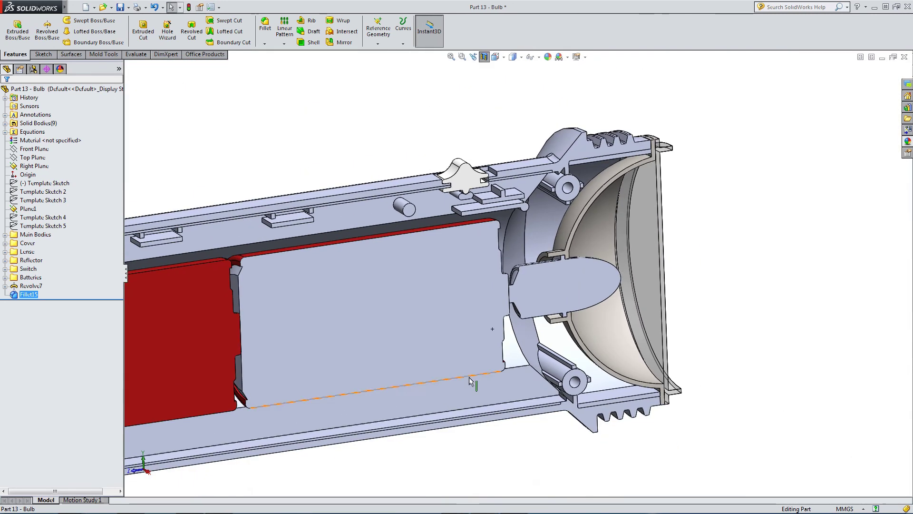